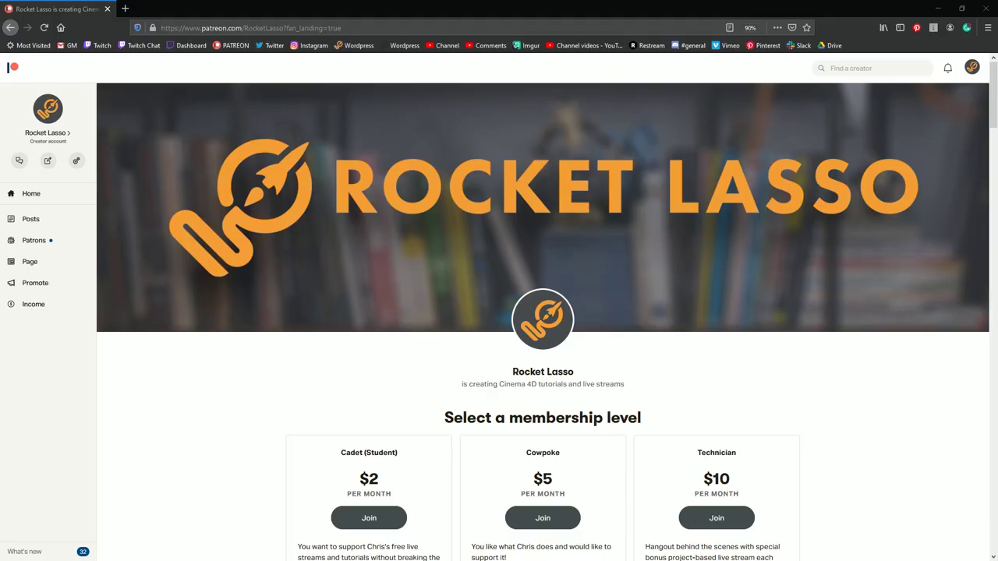
# - Scroll down the Rocket Lasso Patreon page through its About section and recent posts
pyautogui.scroll(-6, 829, 412)
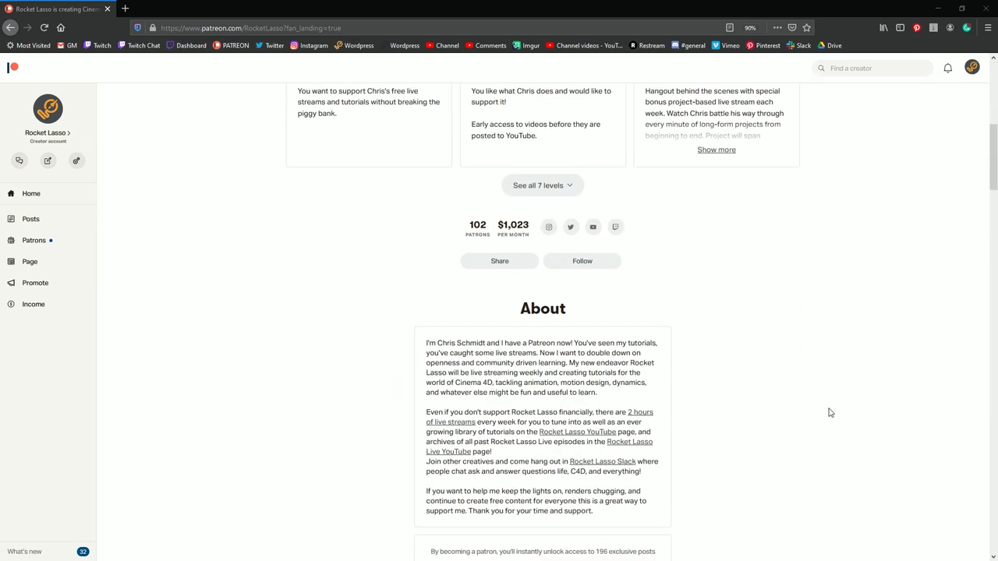
pyautogui.scroll(-15, 829, 412)
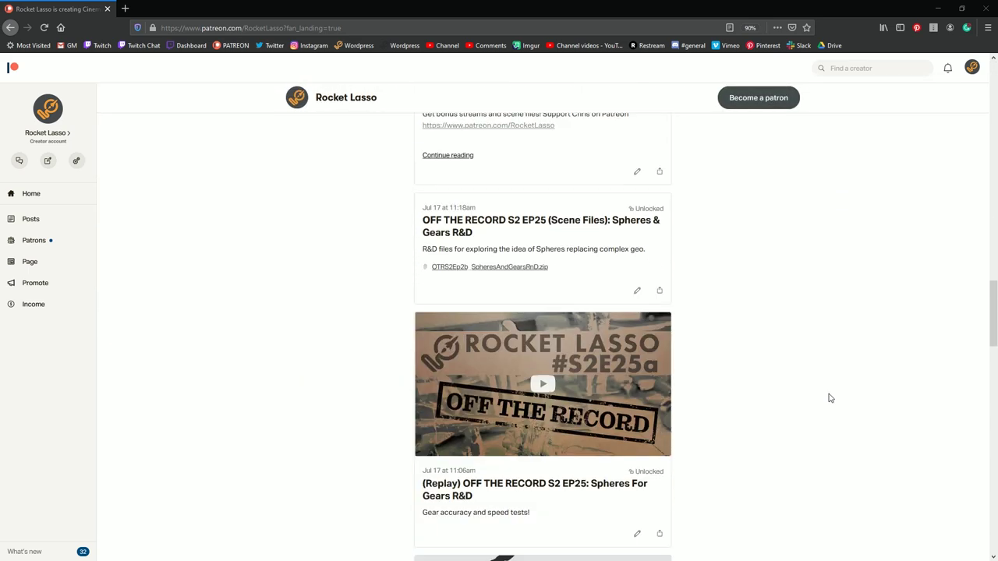
pyautogui.scroll(-15, 829, 394)
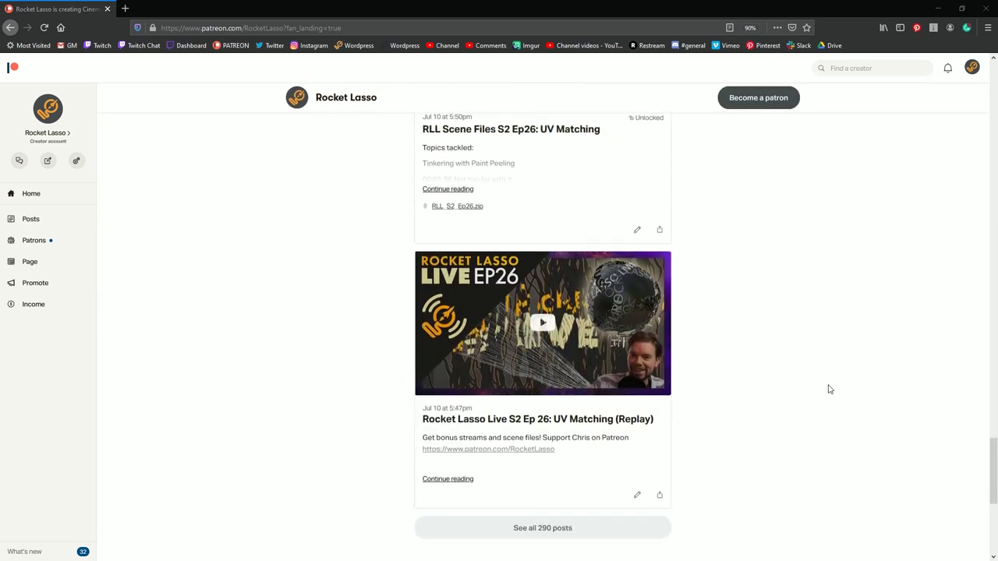
pyautogui.scroll(-5, 829, 389)
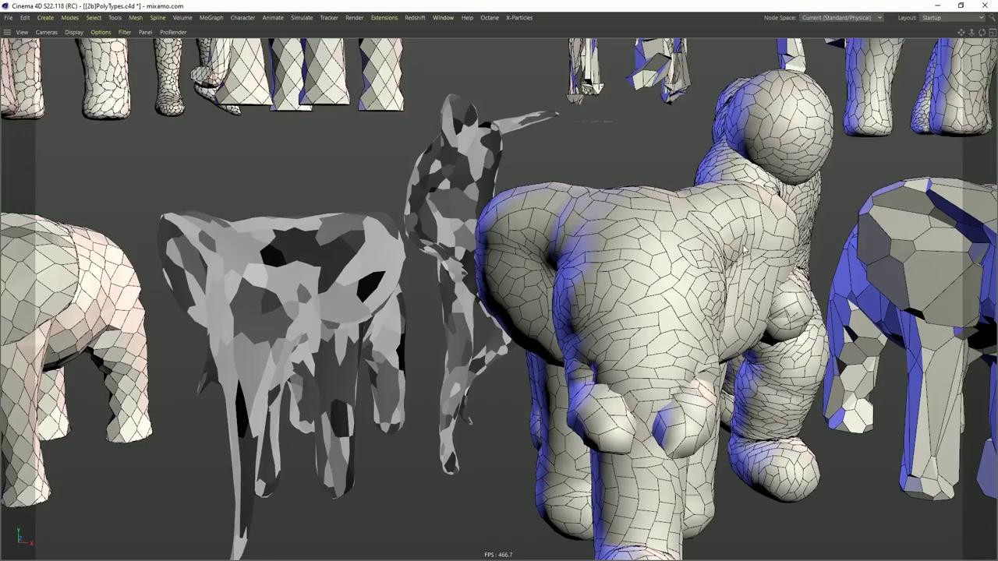
pyautogui.keyDown('alt'); pyautogui.moveTo(763, 264); pyautogui.dragTo(486, 371); pyautogui.keyUp('alt')
pyautogui.keyDown('alt'); pyautogui.moveTo(416, 229); pyautogui.dragTo(421, 177); pyautogui.keyUp('alt')
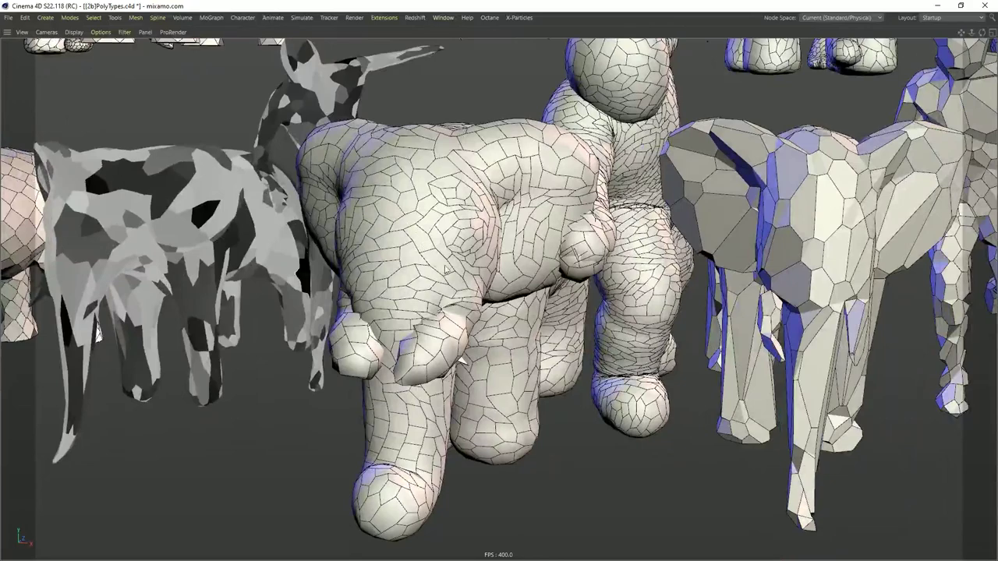
pyautogui.keyDown('alt'); pyautogui.moveTo(427, 227); pyautogui.dragTo(424, 249); pyautogui.keyUp('alt')
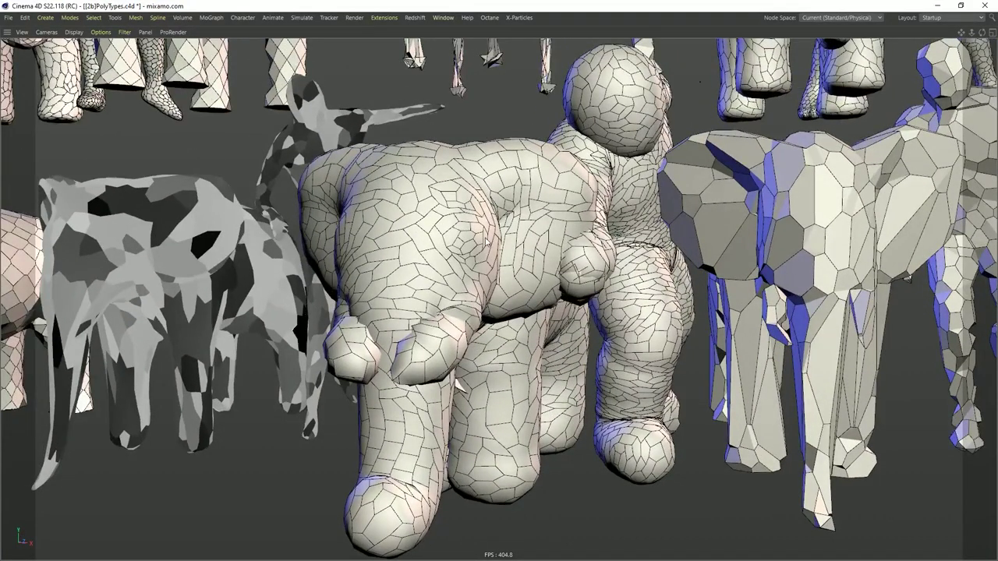
pyautogui.keyDown('alt'); pyautogui.moveTo(481, 248); pyautogui.dragTo(440, 273); pyautogui.keyUp('alt')
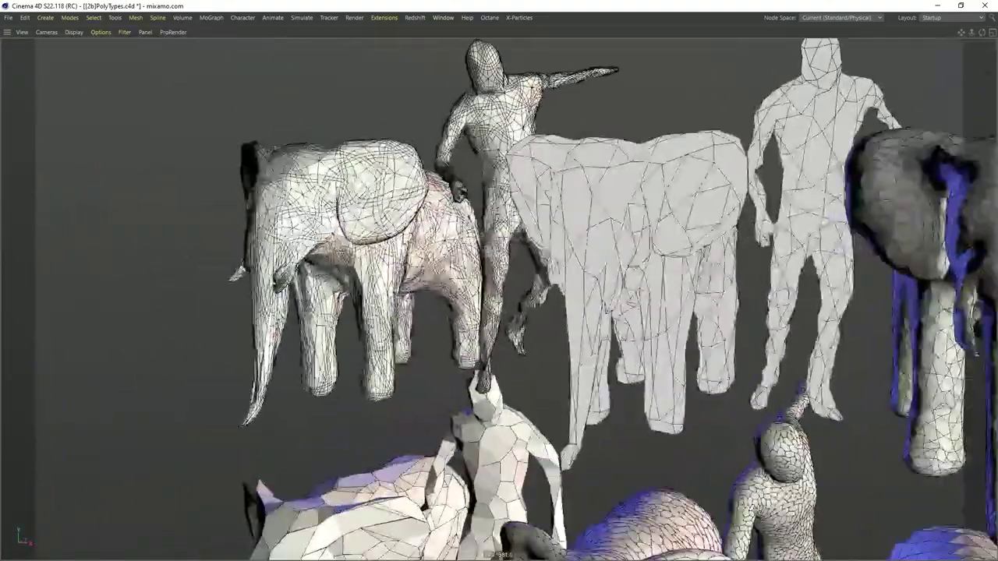
# - Switch the viewport to plain shading and leave full-screen view to restore the full layout
pyautogui.press('n')
pyautogui.press('a')
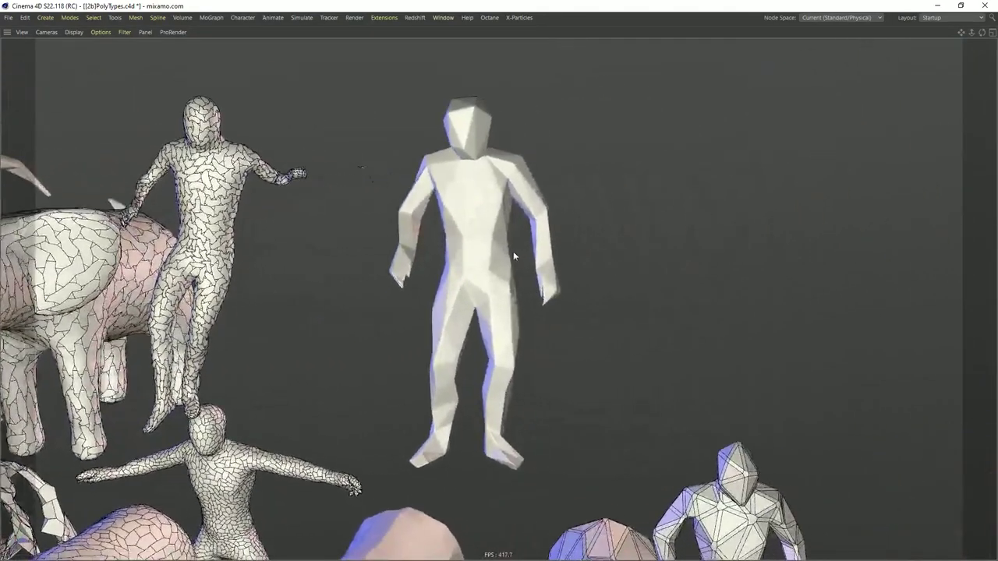
pyautogui.hotkey('ctrl', 'Tab')
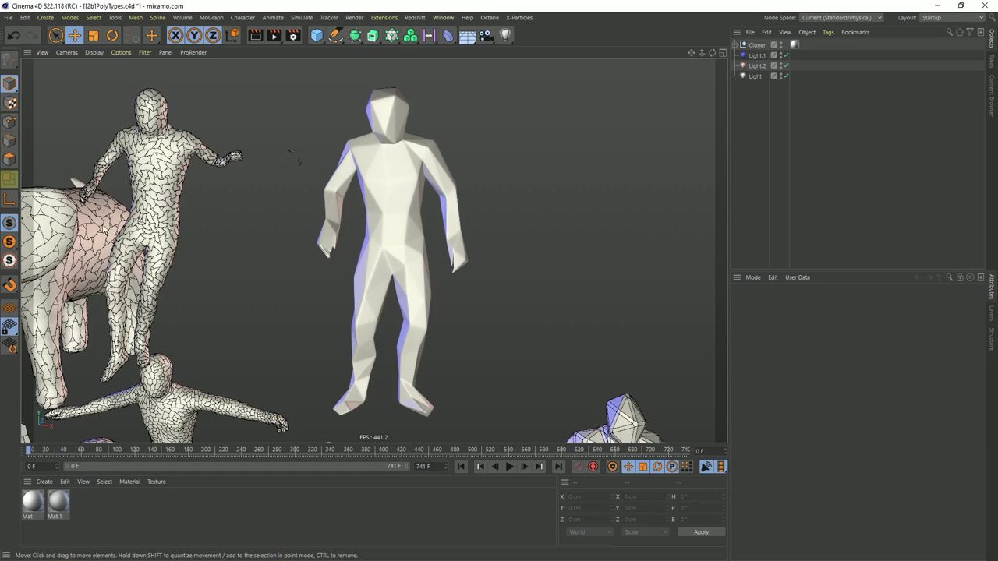
# - Play the scene's animation from the timeline
pyautogui.click(508, 466)
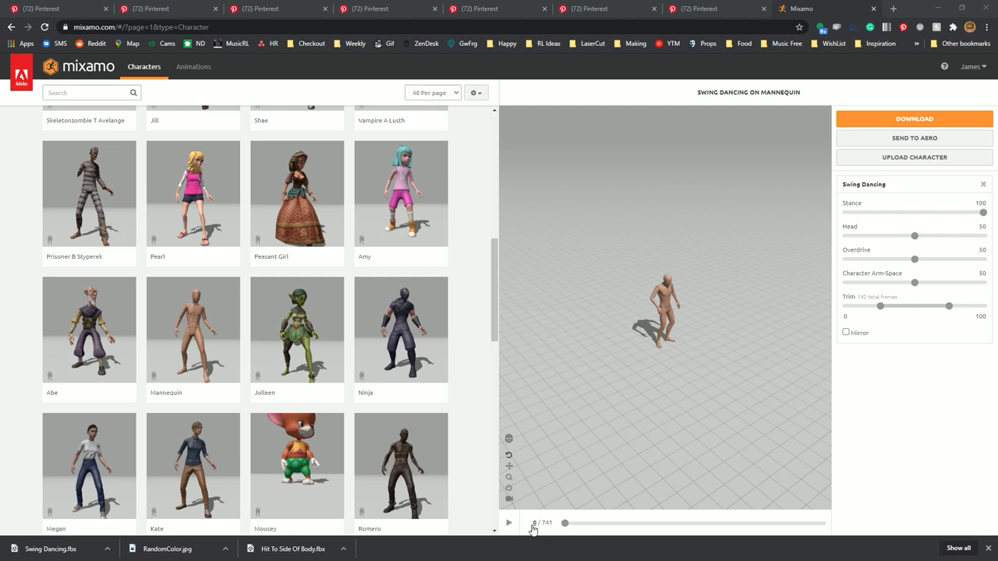
# - Preview Swing Dancing in Mixamo, then drag Swing Dancing.fbx into the Cinema 4D viewport
pyautogui.click(508, 522)
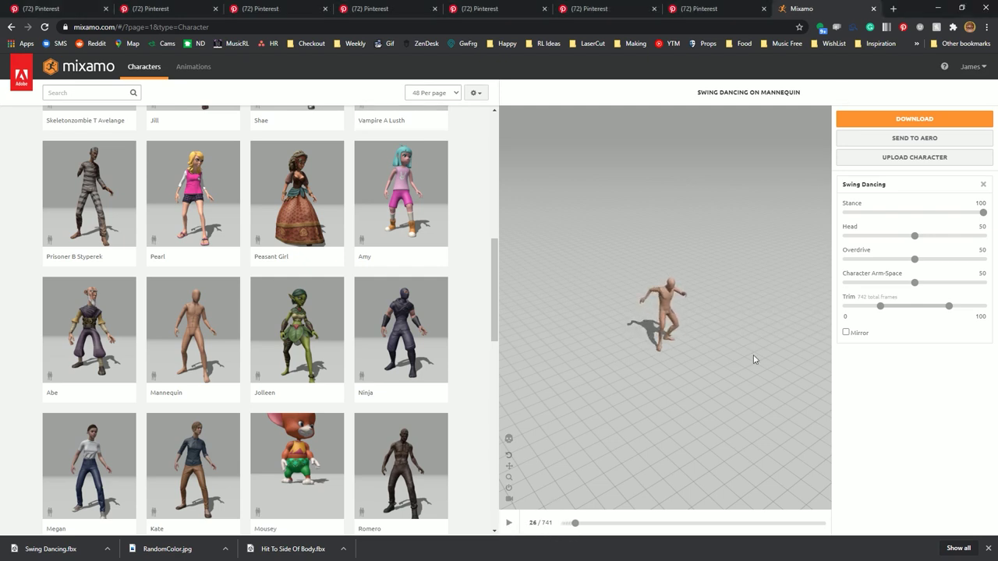
pyautogui.moveTo(907, 7); pyautogui.dragTo(876, 265)
pyautogui.moveTo(467, 257); pyautogui.dragTo(366, 187)
# - Import Swing Dancing.fbx with the default FBX settings and select the character's hips joint
pyautogui.click(485, 322)
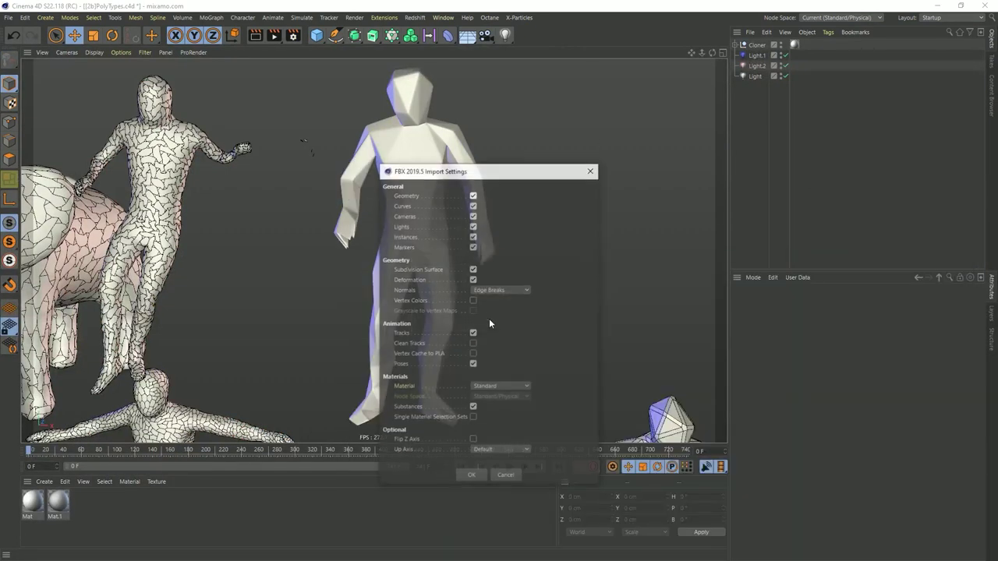
pyautogui.click(469, 473)
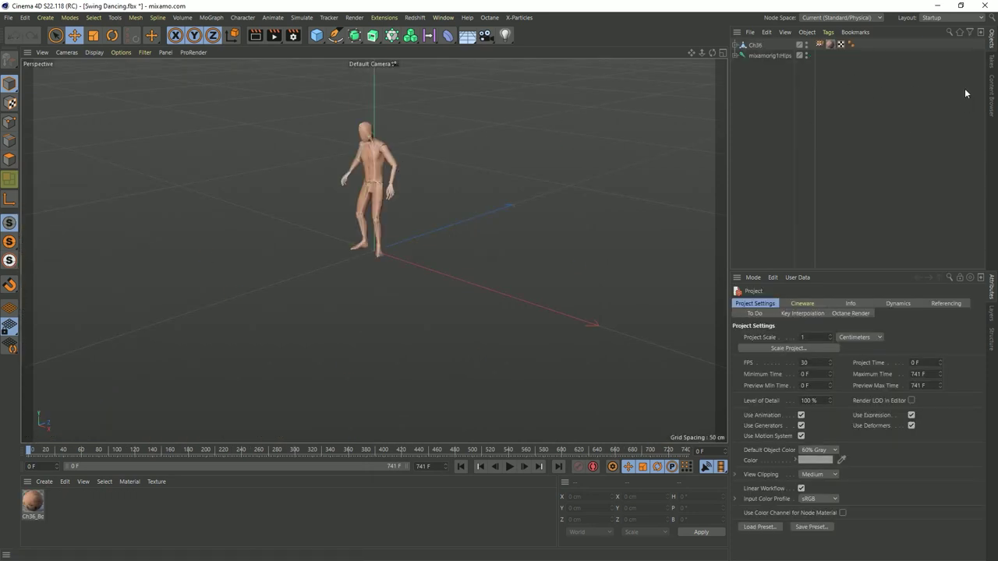
pyautogui.scroll(5, 437, 159)
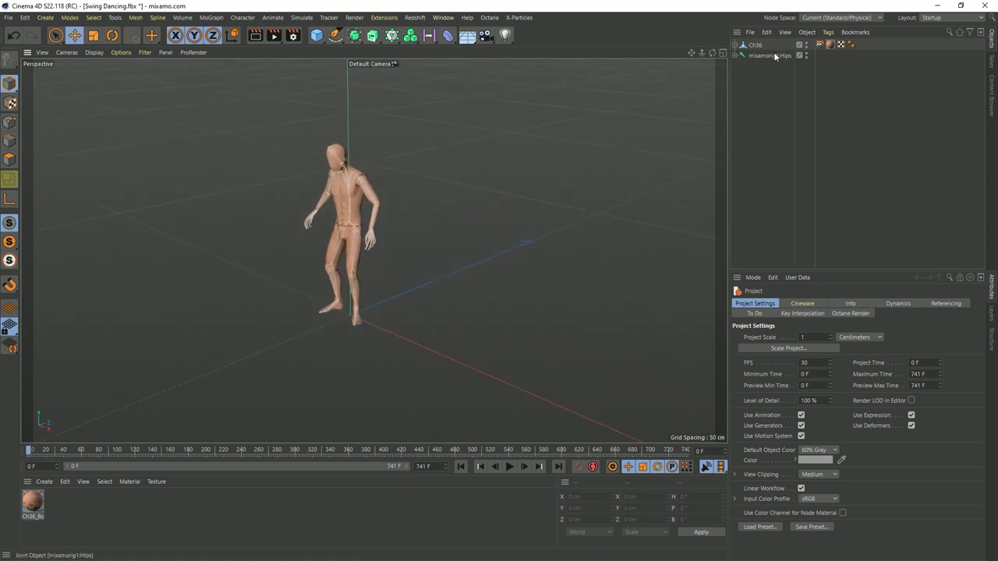
pyautogui.click(768, 57)
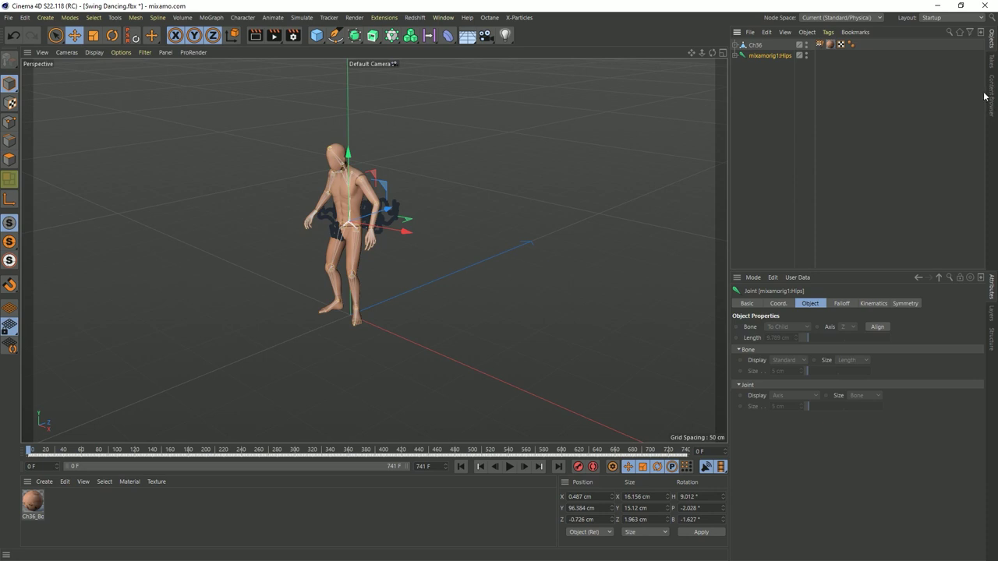
# - Copy the mixamo.com take into a new document with Current Take to New Document
pyautogui.click(993, 63)
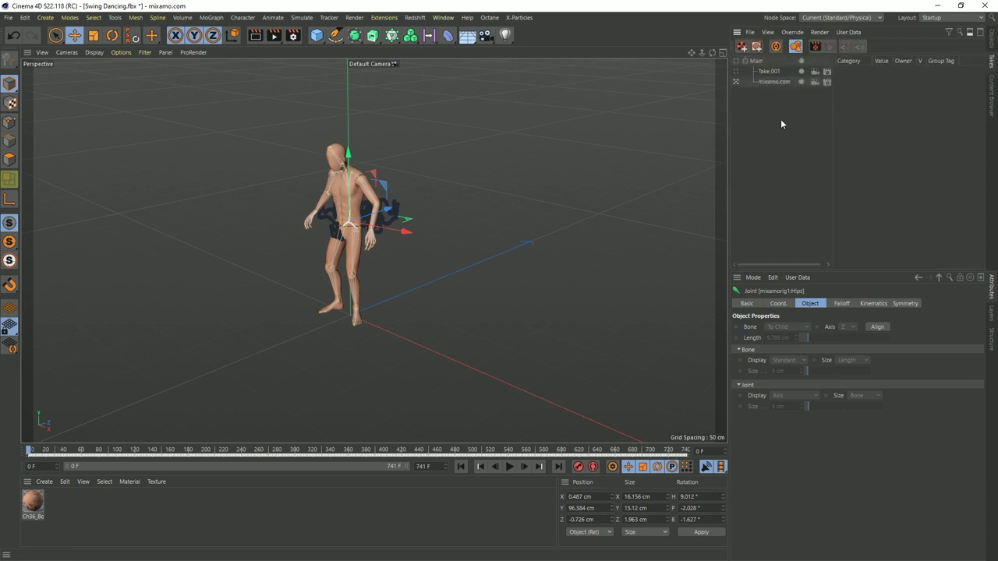
pyautogui.click(762, 81)
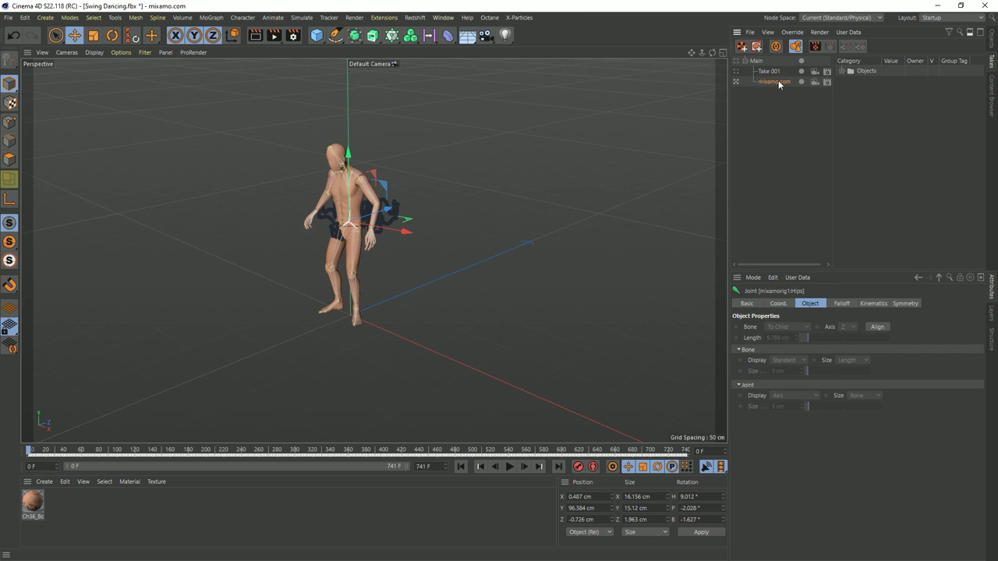
pyautogui.click(750, 32)
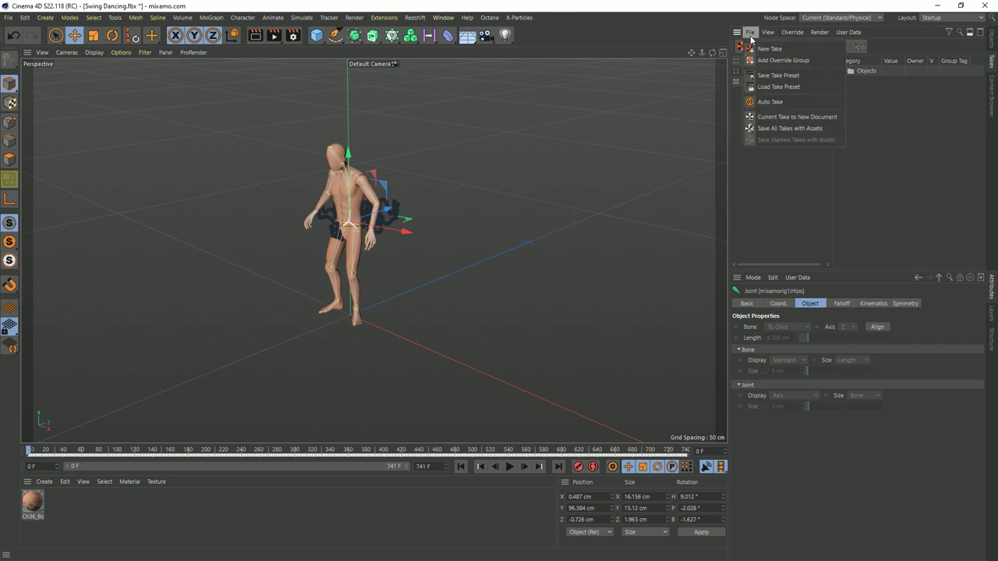
pyautogui.click(815, 119)
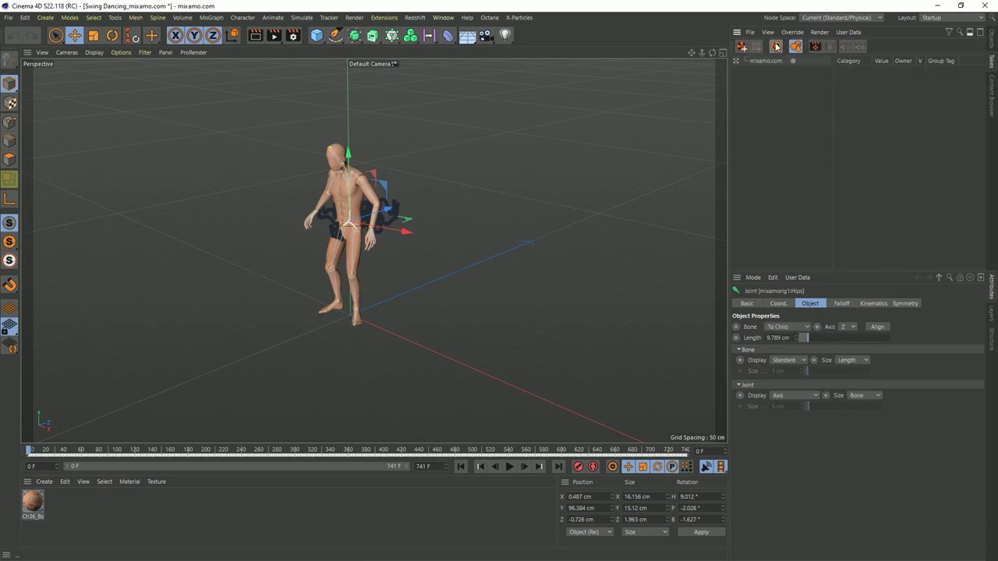
# - Delete the Ch36_Body material, undoing an accidental deletion of the left upper leg joint
pyautogui.click(989, 45)
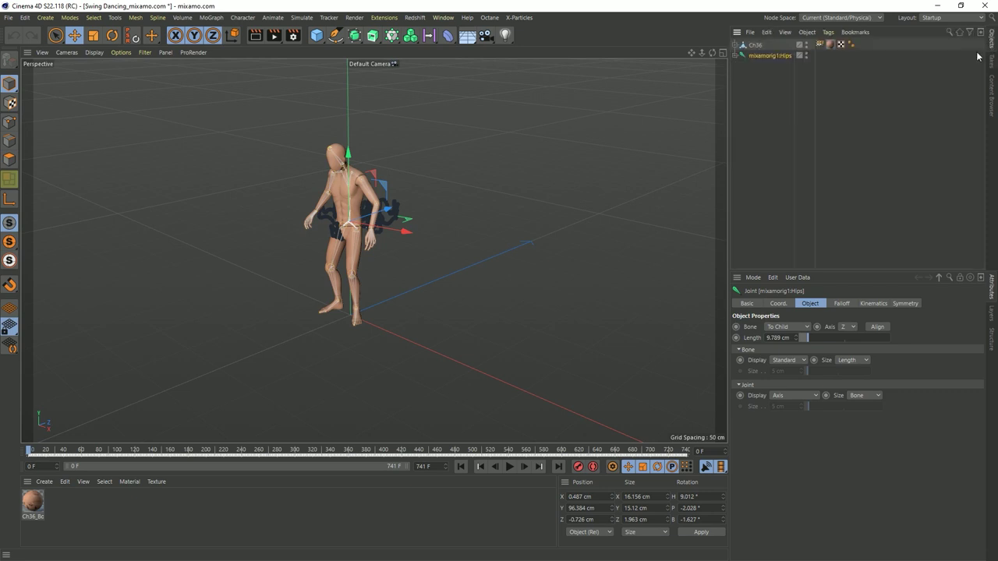
pyautogui.click(739, 56)
pyautogui.click(783, 76)
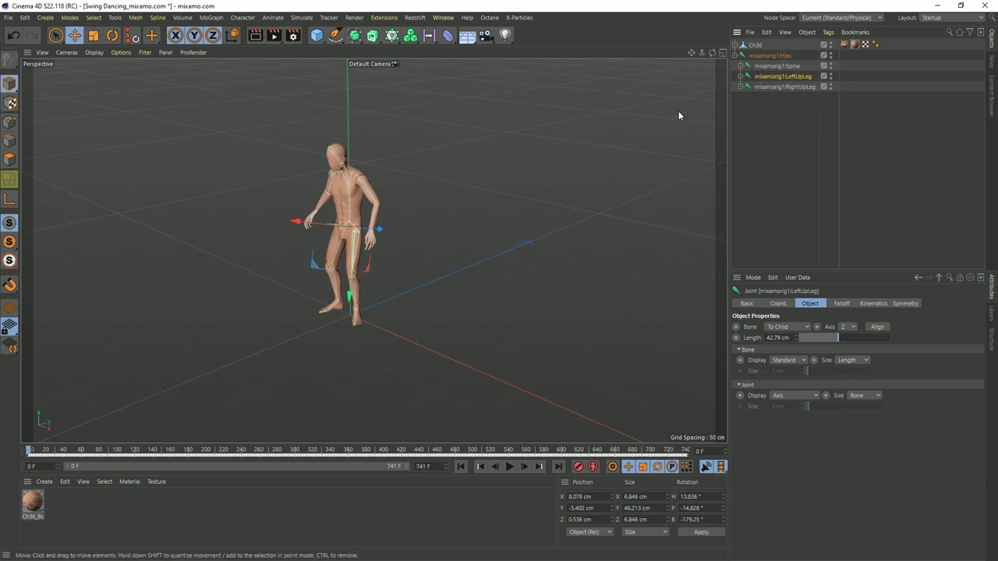
pyautogui.keyDown('alt'); pyautogui.moveTo(212, 380); pyautogui.dragTo(229, 399, button='middle'); pyautogui.keyUp('alt')
pyautogui.click(33, 502)
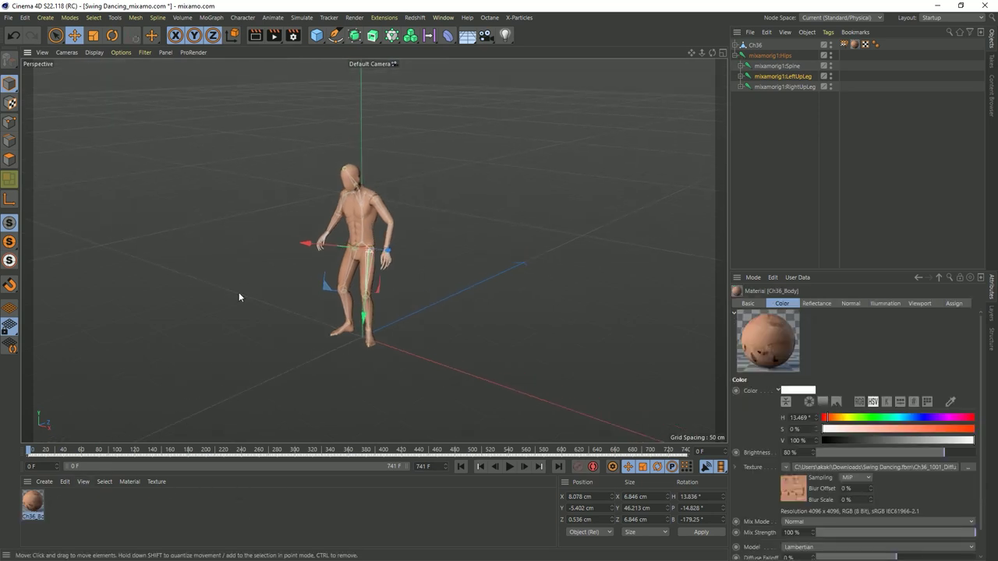
pyautogui.press('Delete')
pyautogui.scroll(3, 360, 245)
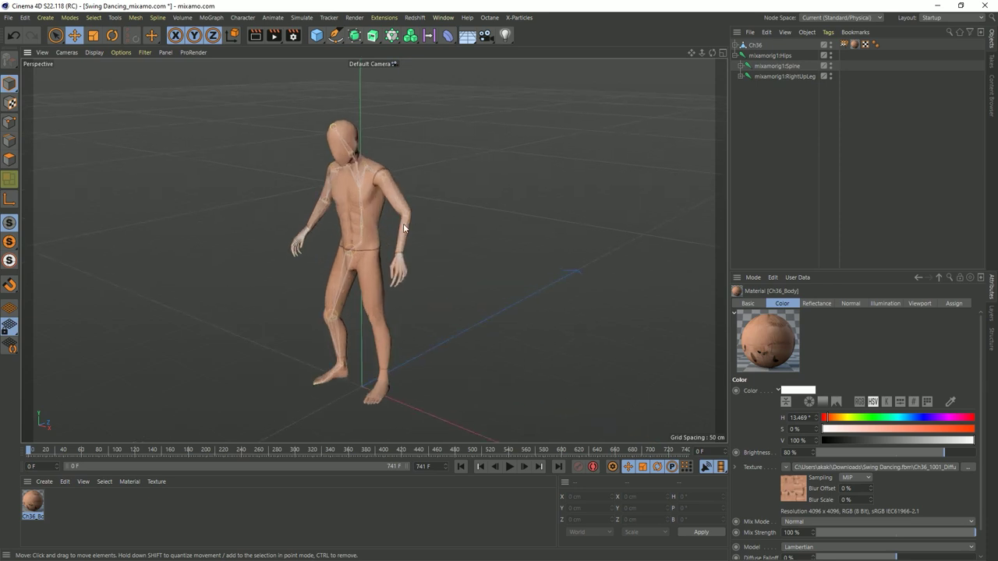
pyautogui.hotkey('ctrl', 'z')
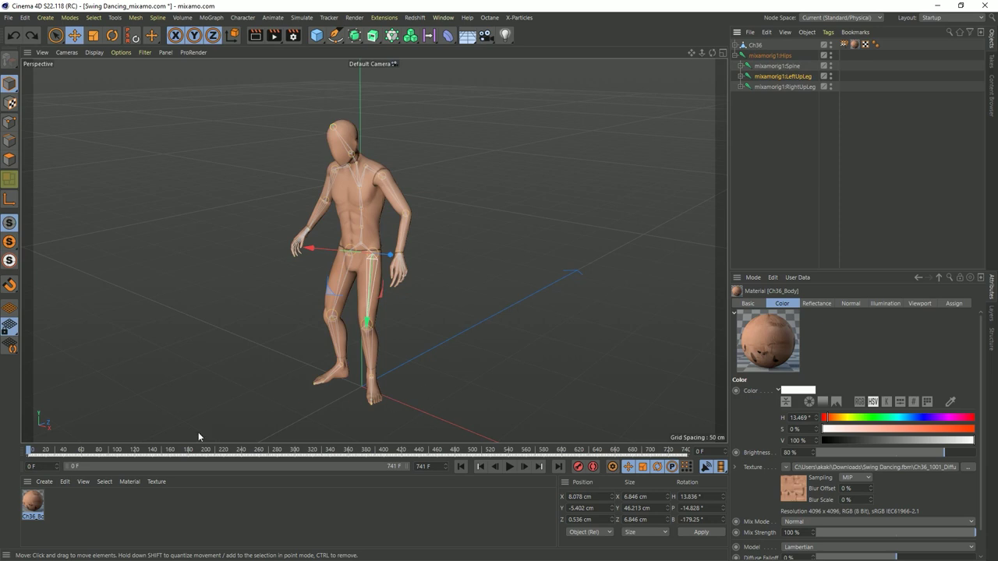
pyautogui.press('Delete')
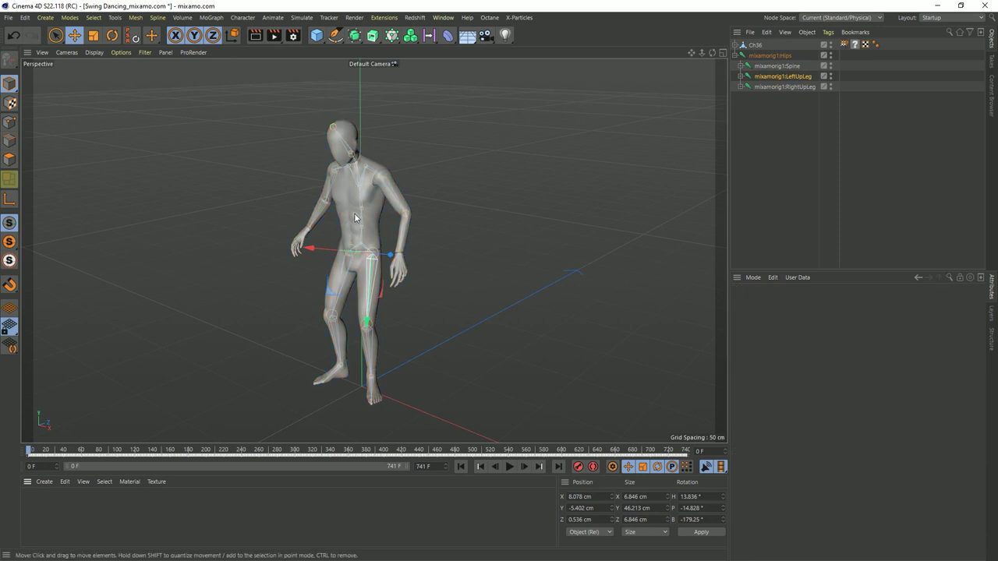
pyautogui.scroll(5, 361, 215)
# - Enable Live Selection, inspect the head and shoulder, then browse Sculpting Base Meshes for Elephant Base
pyautogui.press('9')
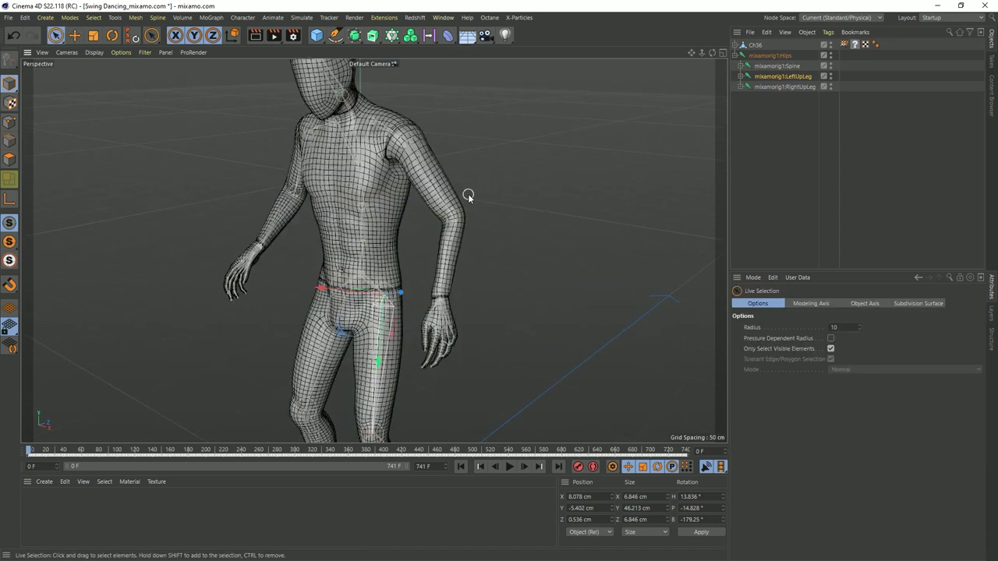
pyautogui.scroll(4, 425, 125)
pyautogui.scroll(4, 463, 192)
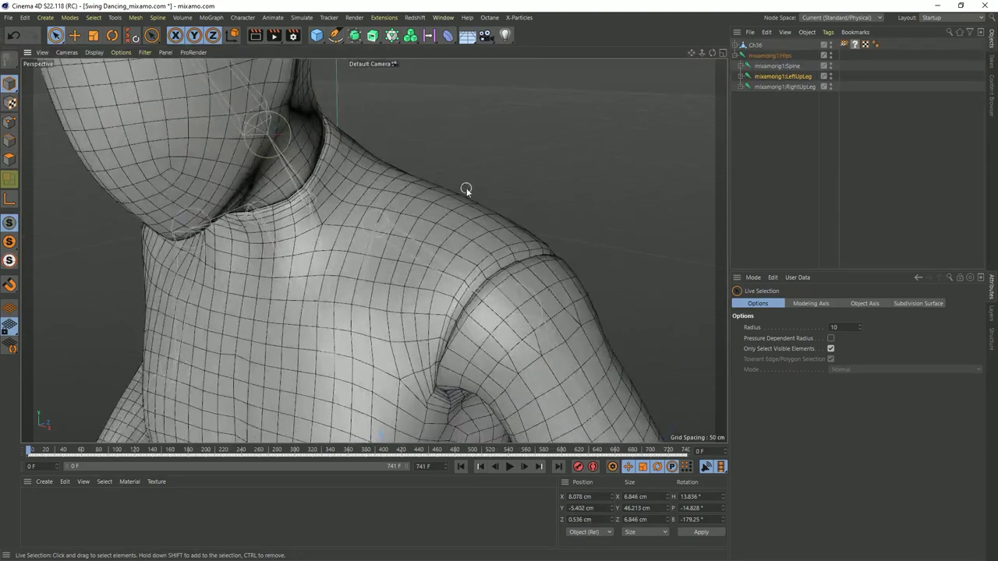
pyautogui.keyDown('alt'); pyautogui.moveTo(486, 275); pyautogui.dragTo(382, 269); pyautogui.keyUp('alt')
pyautogui.scroll(-5, 419, 293)
pyautogui.scroll(-3, 414, 225)
pyautogui.scroll(-3, 413, 225)
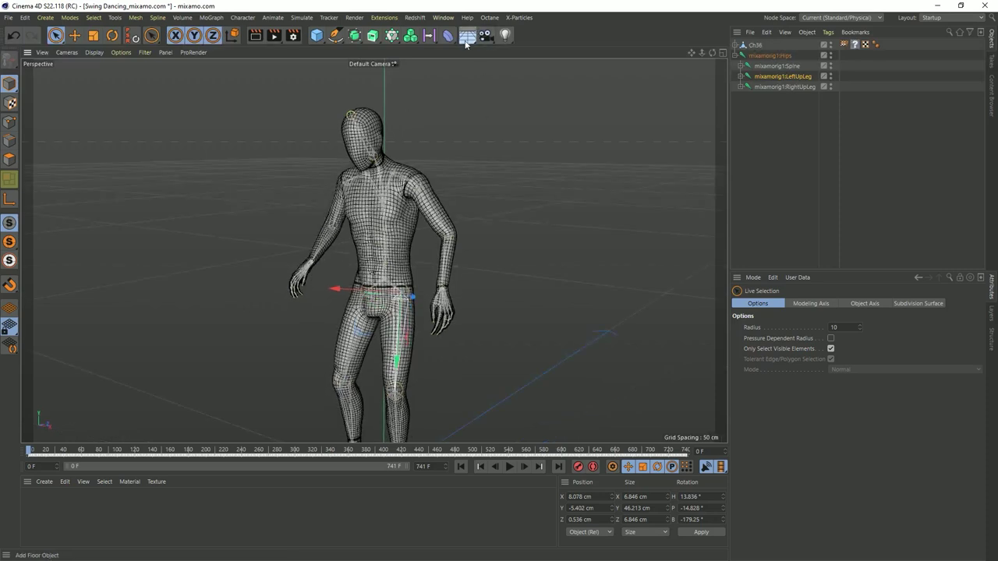
pyautogui.hotkey('ctrl', 'z')
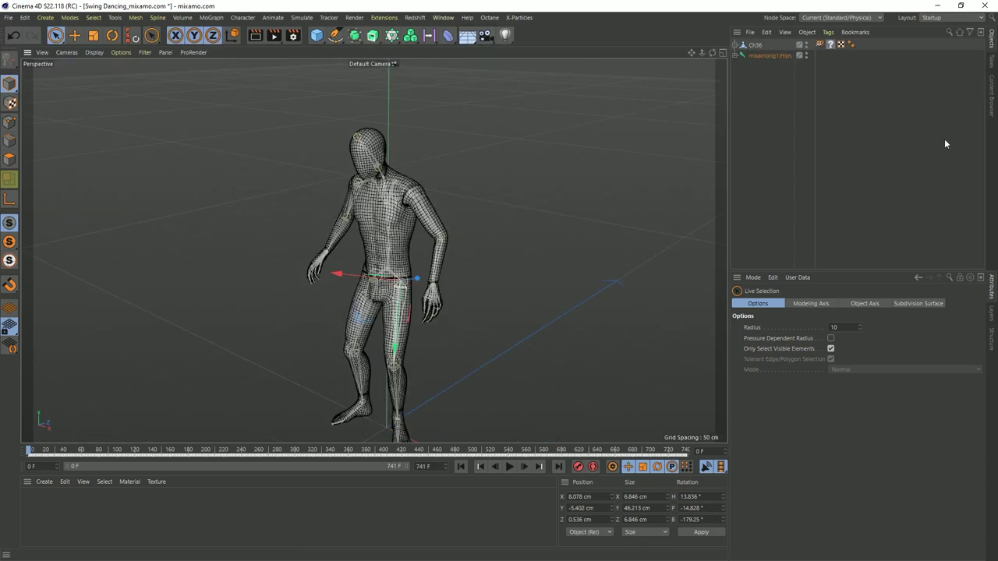
pyautogui.click(989, 92)
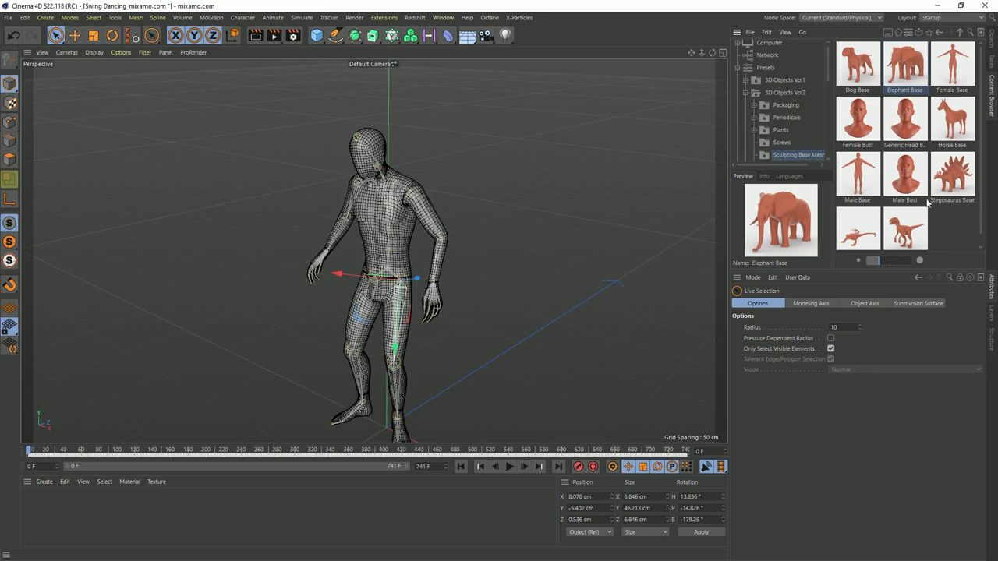
# - Add Elephant Base, scale it to about half size, and move it along X beside the figure
pyautogui.moveTo(498, 219); pyautogui.dragTo(497, 218)
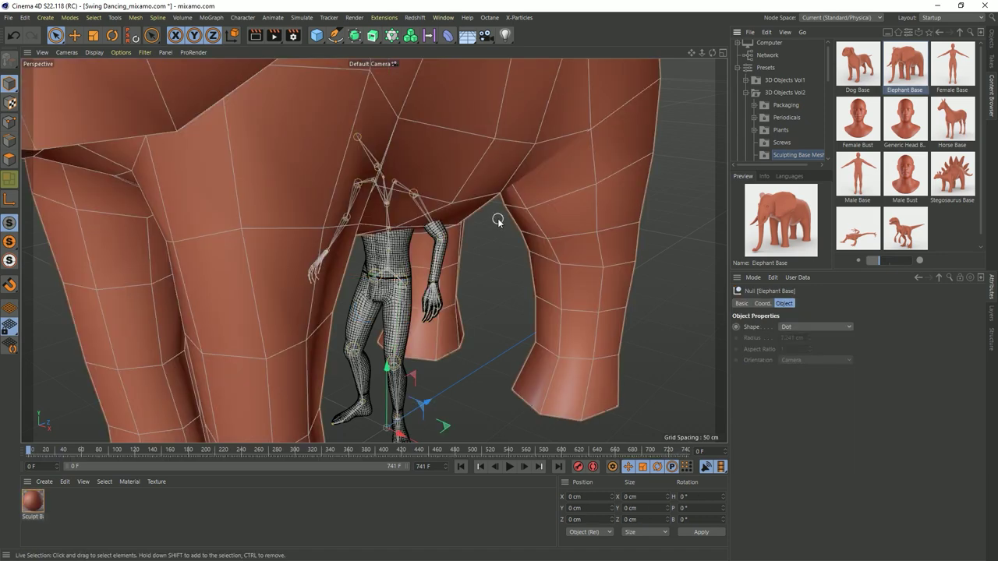
pyautogui.hotkey('shift', 'F1')
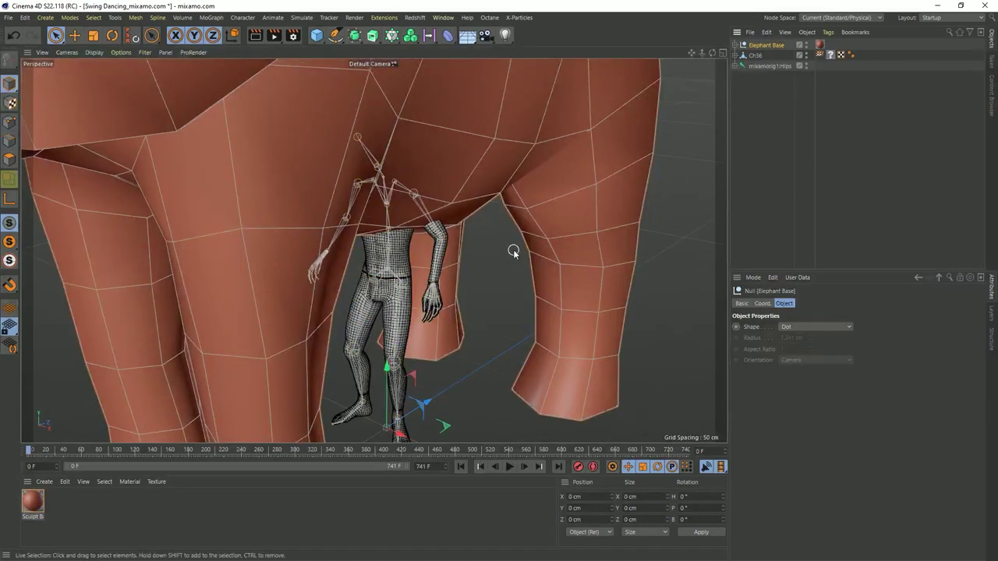
pyautogui.press('t')
pyautogui.moveTo(515, 184); pyautogui.dragTo(407, 296)
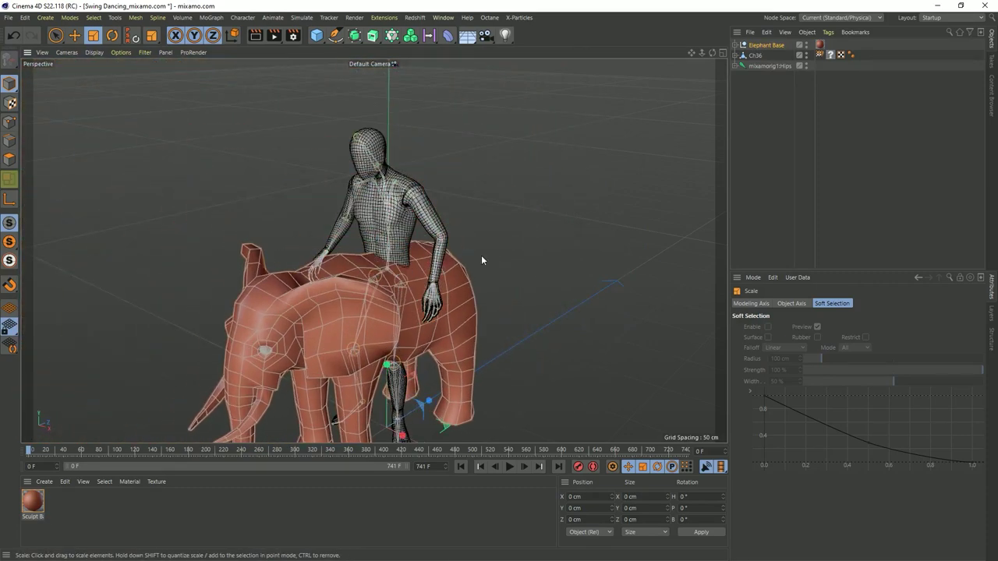
pyautogui.scroll(-3, 489, 259)
pyautogui.press('e')
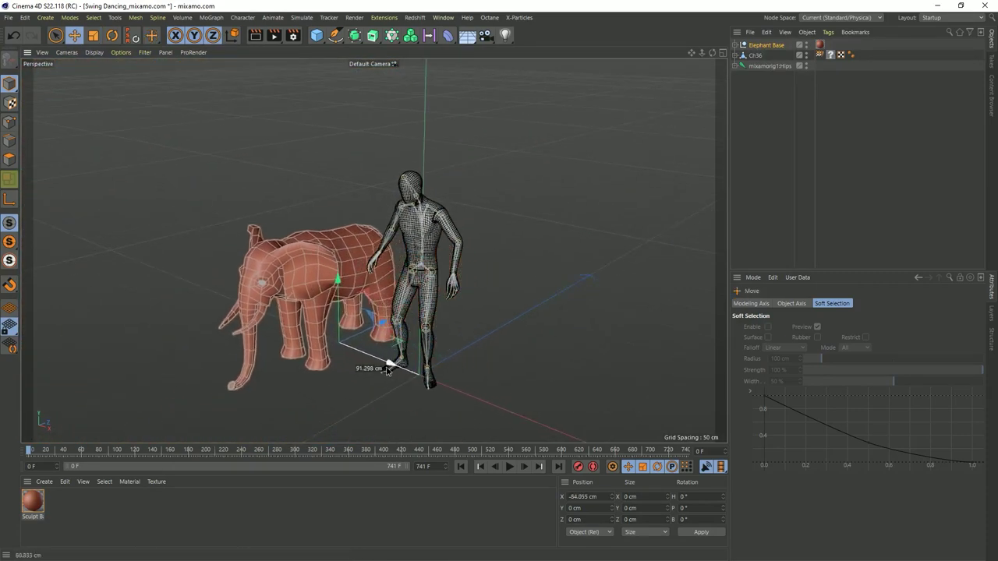
pyautogui.moveTo(381, 367)
pyautogui.mouseDown()
pyautogui.moveTo(390, 356)
pyautogui.moveTo(399, 365)
pyautogui.mouseUp()
# - Delete the elephant's material tag and its Eyes child object
pyautogui.click(820, 45)
pyautogui.press('Delete')
pyautogui.click(736, 45)
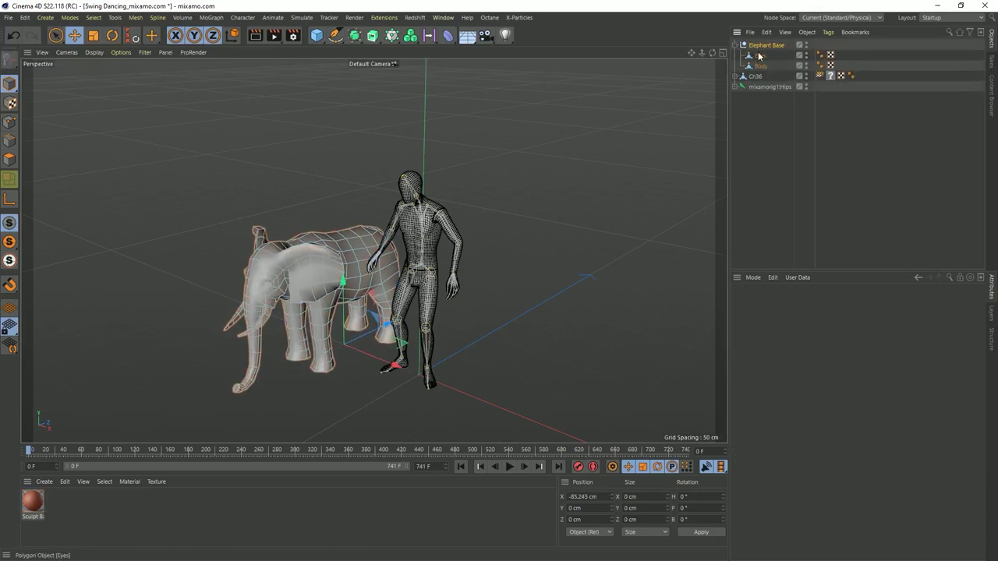
pyautogui.click(758, 55)
pyautogui.press('Delete')
# - Fill the elephant's eye hole on the Body mesh with Close Polygon Hole
pyautogui.click(760, 57)
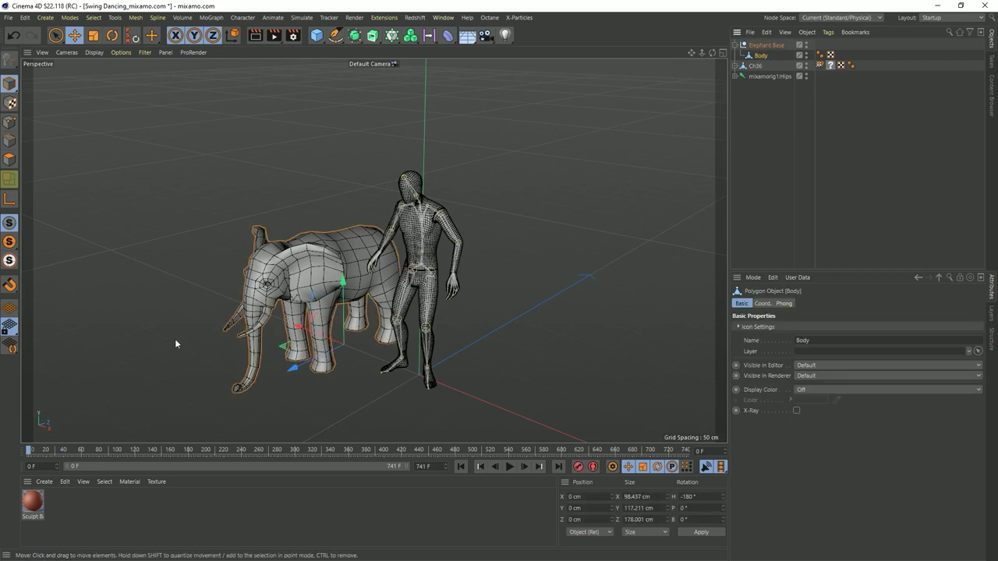
pyautogui.press('s')
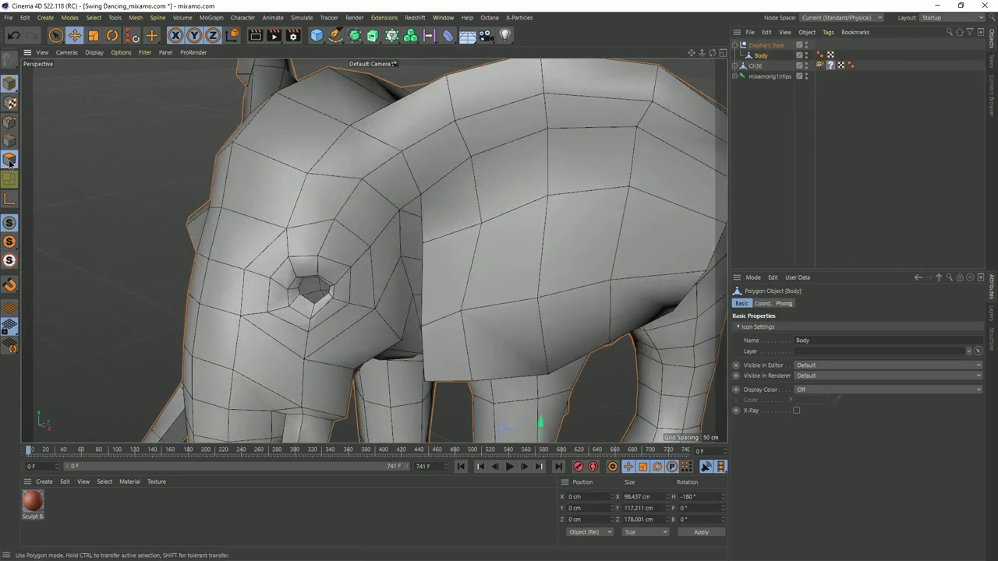
pyautogui.click(10, 179)
pyautogui.press('m')
pyautogui.press('d')
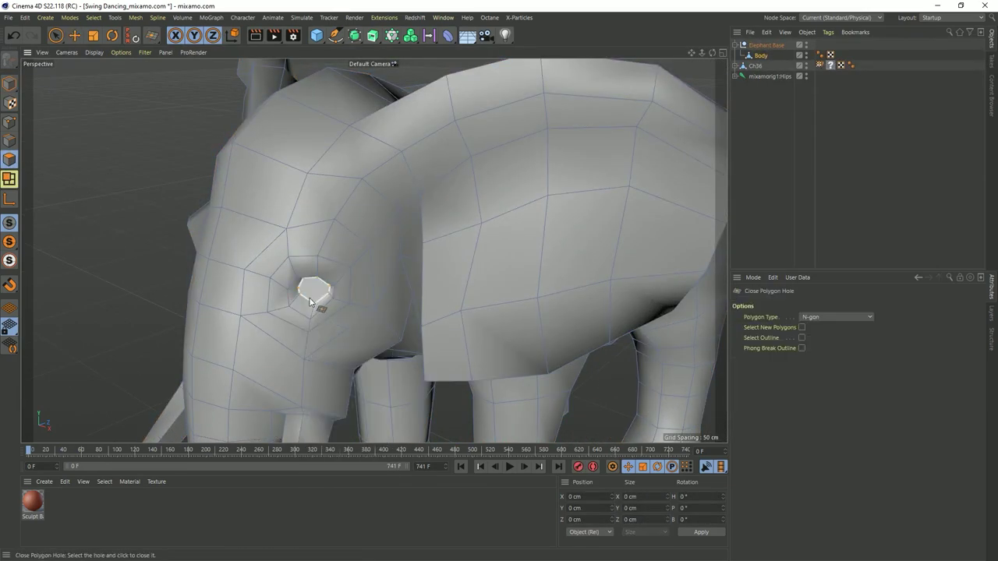
pyautogui.click(315, 307)
pyautogui.scroll(5, 300, 285)
pyautogui.scroll(-3, 406, 257)
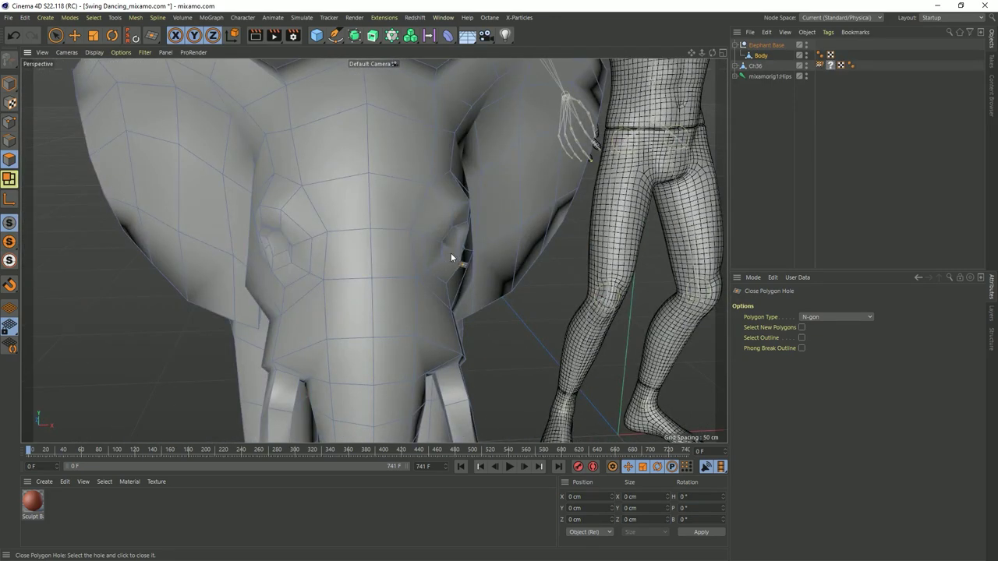
pyautogui.scroll(-5, 451, 252)
pyautogui.keyDown('alt'); pyautogui.moveTo(399, 242); pyautogui.dragTo(347, 255); pyautogui.keyUp('alt')
pyautogui.scroll(-3, 367, 248)
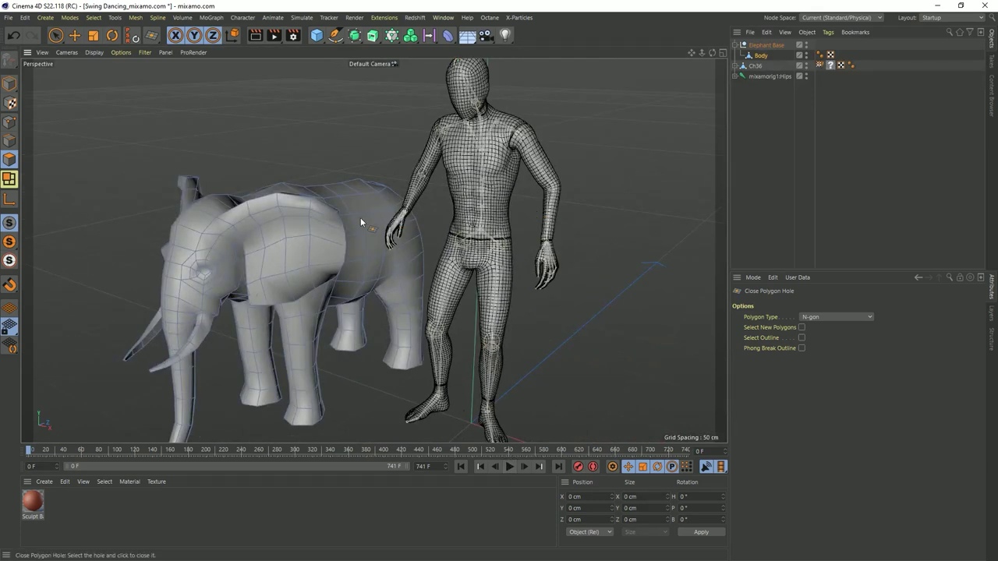
# - Play the dancing animation, stop it, and rewind to frame 0
pyautogui.click(513, 466)
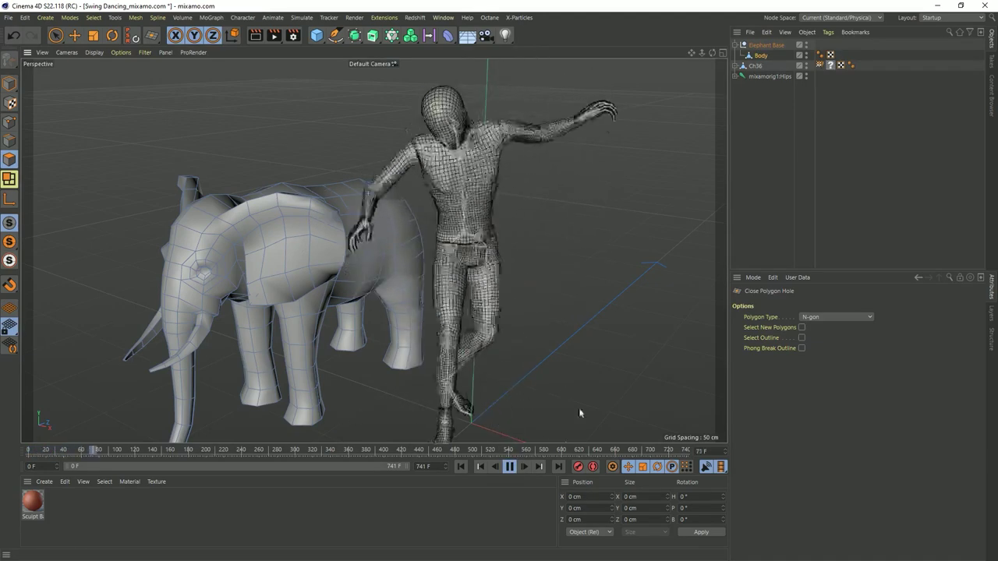
pyautogui.click(509, 466)
pyautogui.click(460, 466)
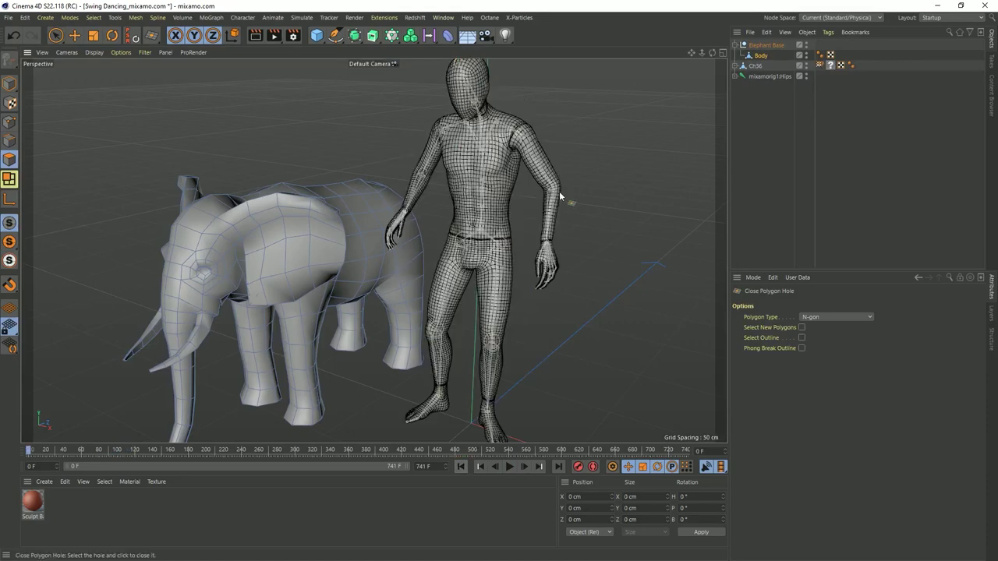
# - Save the scene as [1a]Start.c4d in TT_Episode 11 > Scene Files Tutorial
pyautogui.hotkey('ctrl', 's')
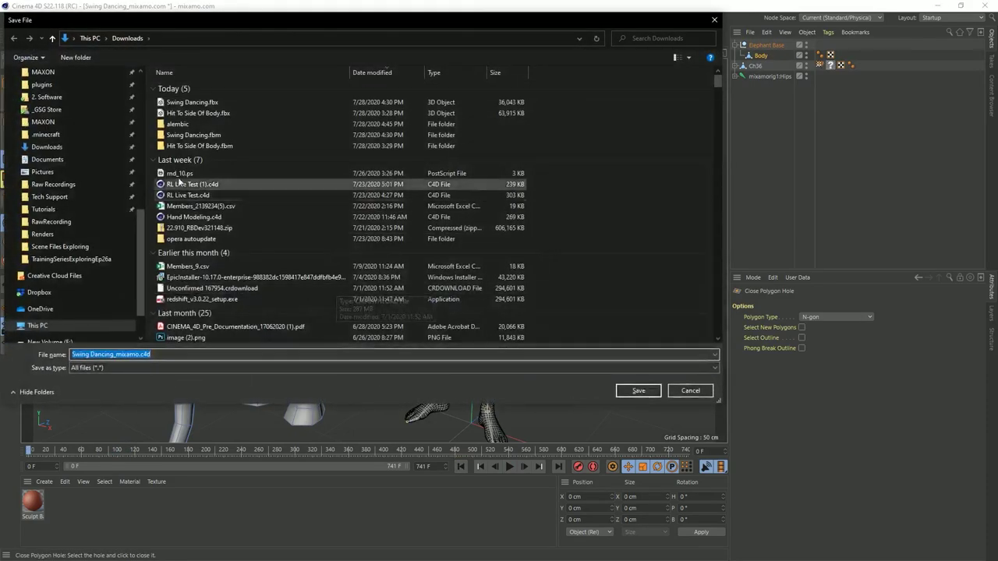
pyautogui.click(50, 93)
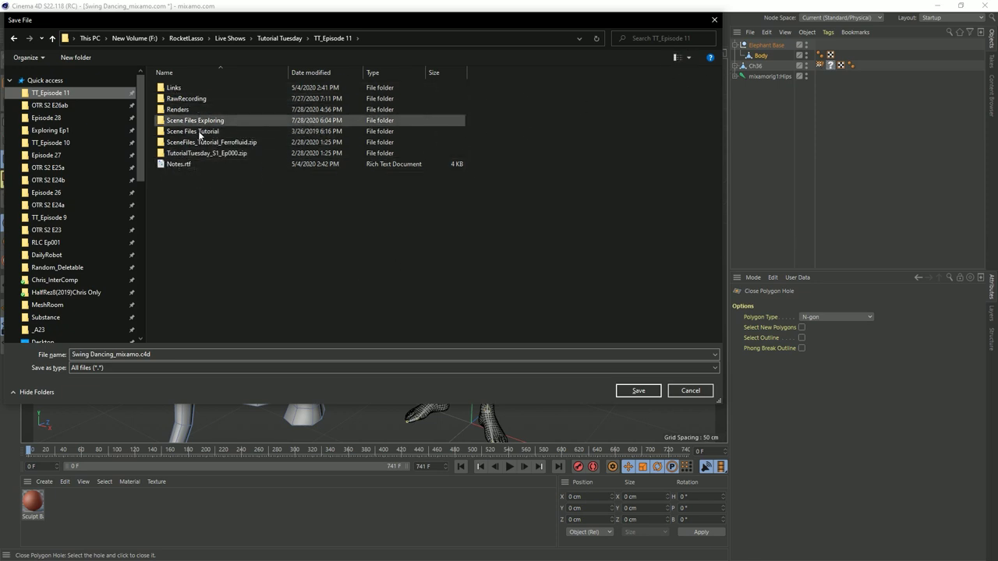
pyautogui.doubleClick(195, 131)
pyautogui.moveTo(139, 355); pyautogui.dragTo(72, 354)
pyautogui.write('[1a]Start')
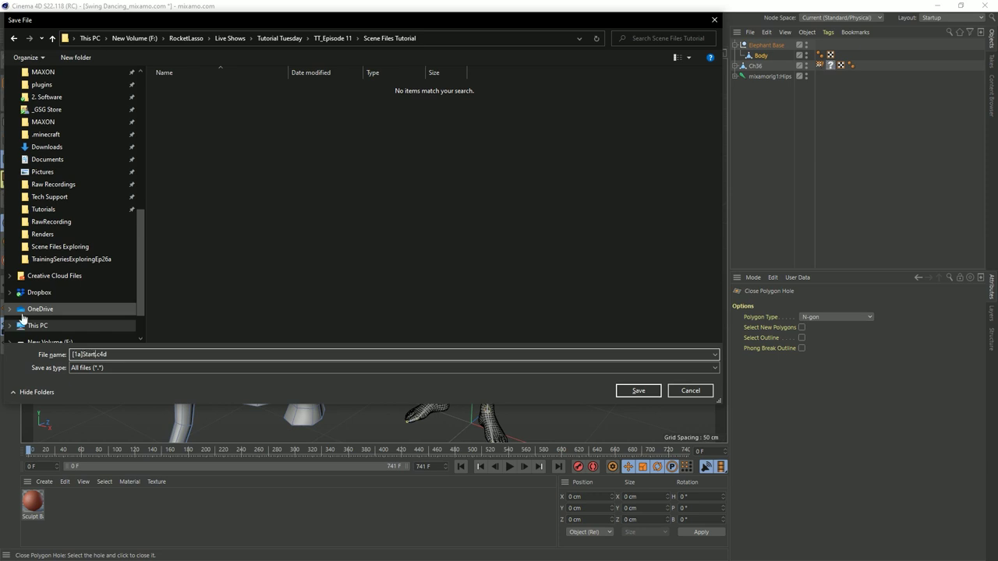
pyautogui.press('Return')
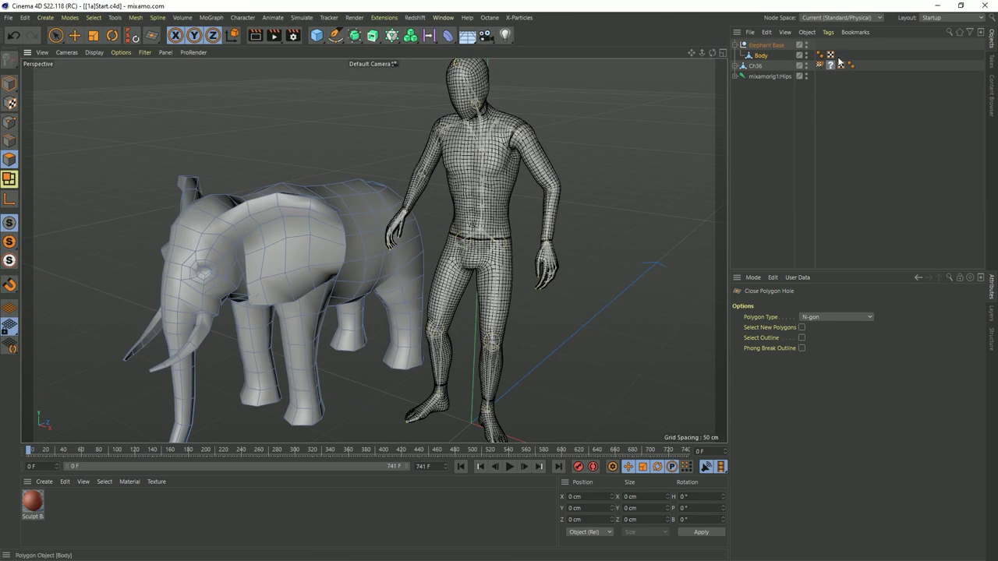
# - Rename the Body mesh to Elephant, copying the name from Elephant Base
pyautogui.click(830, 65)
pyautogui.click(830, 58)
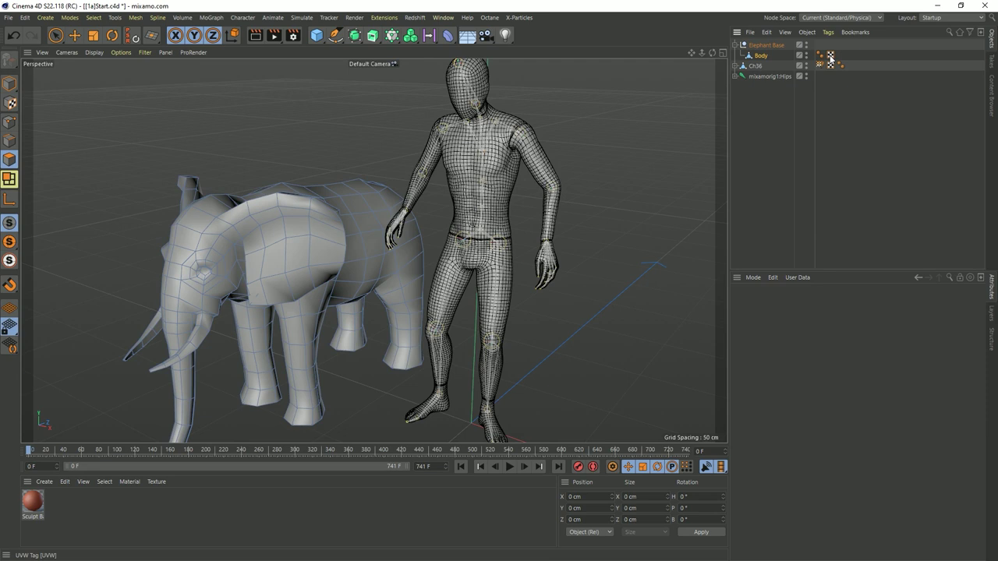
pyautogui.click(759, 47)
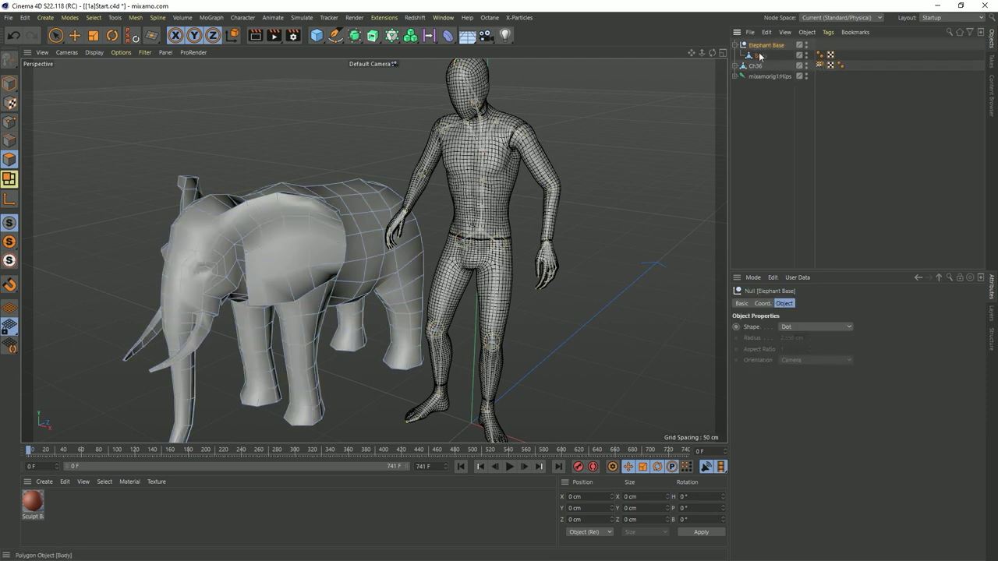
pyautogui.doubleClick(765, 45)
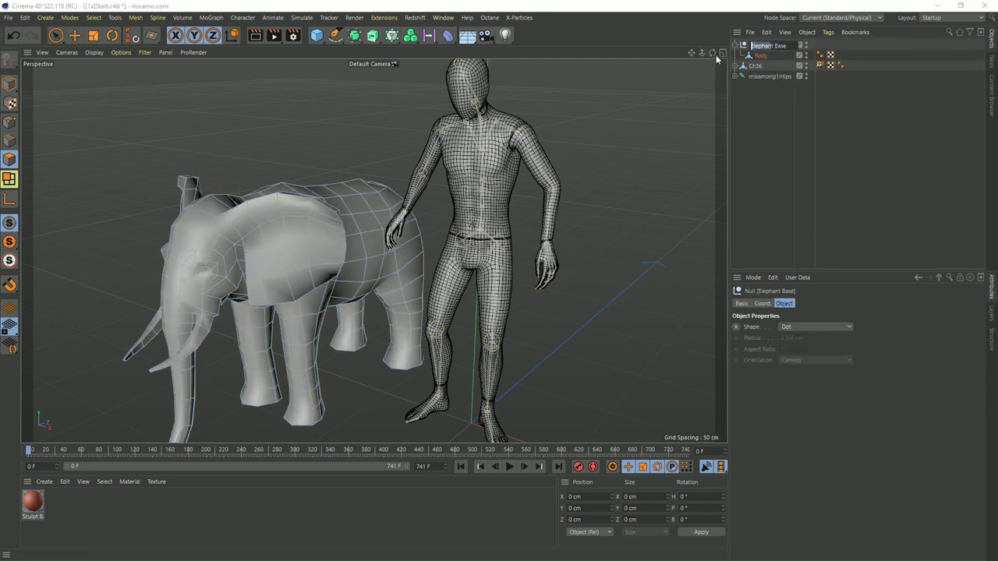
pyautogui.click(771, 45)
pyautogui.hotkey('shift', 'Home')
pyautogui.hotkey('ctrl', 'c')
pyautogui.doubleClick(761, 55)
pyautogui.hotkey('ctrl', 'v')
pyautogui.press('Return')
# - Move Elephant out of Elephant Base and delete the empty Elephant Base null
pyautogui.moveTo(765, 59); pyautogui.dragTo(756, 42)
pyautogui.click(762, 55)
pyautogui.press('Delete')
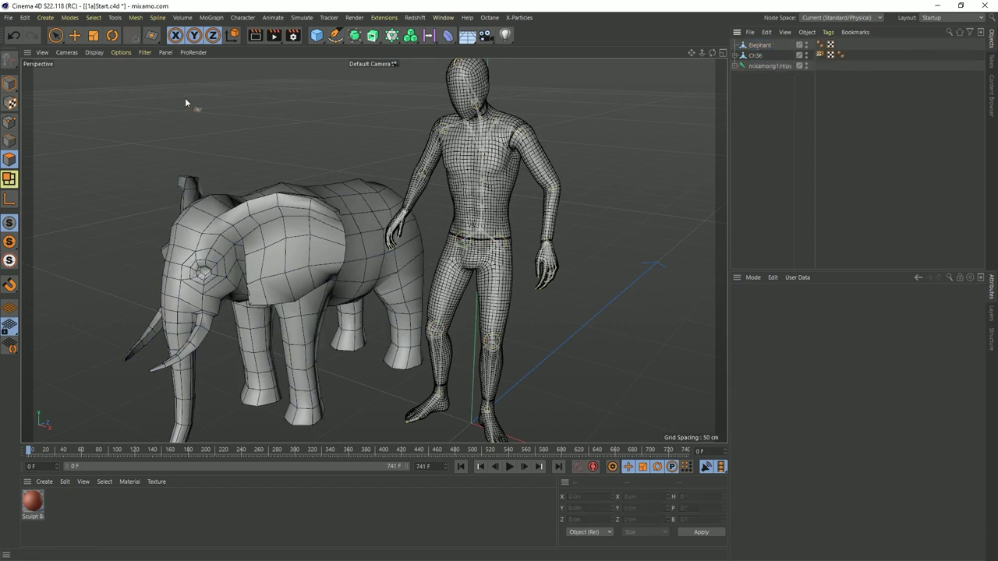
pyautogui.click(45, 17)
# - Add a Connect object, nest Elephant and Ch36 under it, and turn off Weld
pyautogui.moveTo(115, 17)
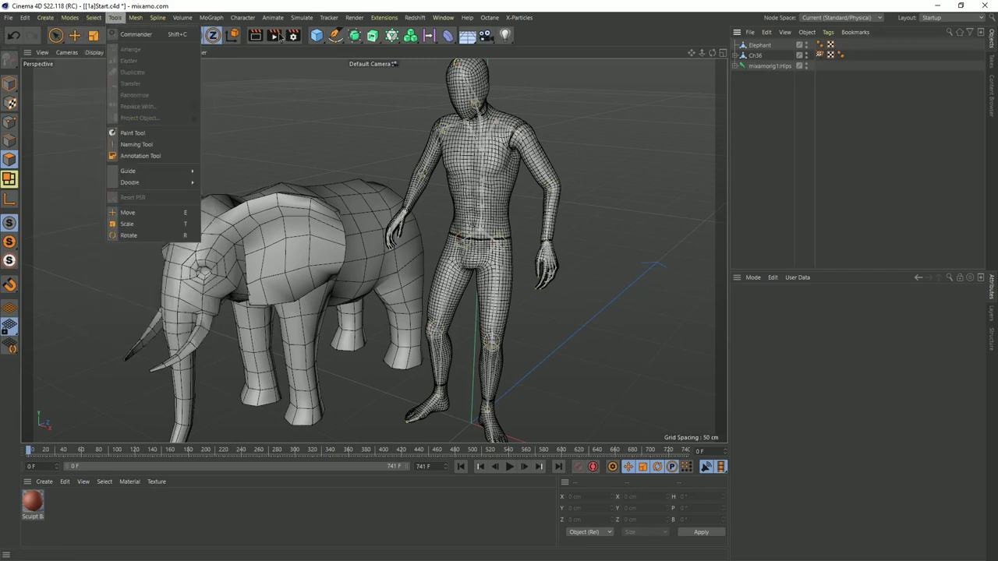
pyautogui.click(354, 36)
pyautogui.click(355, 36)
pyautogui.click(478, 105)
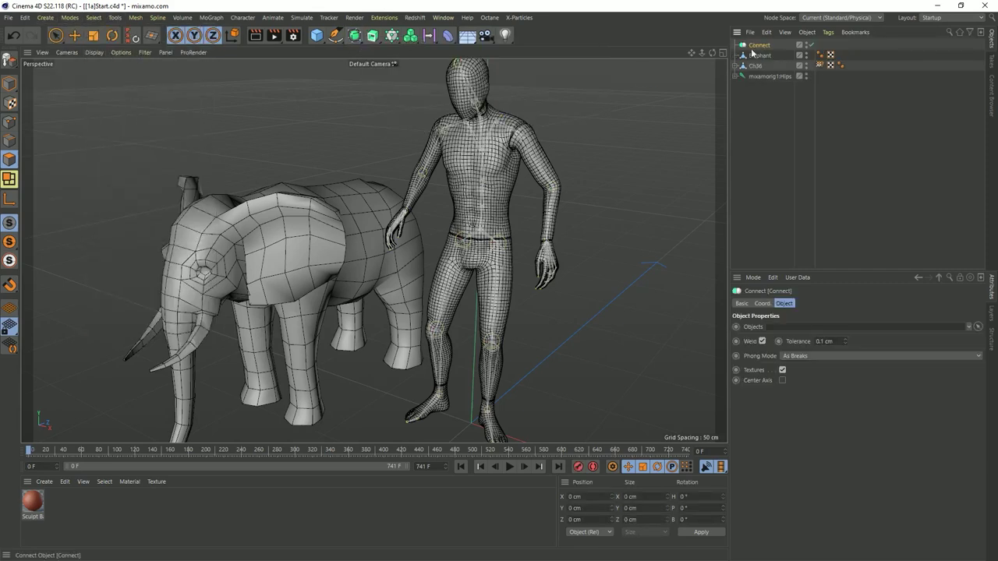
pyautogui.click(761, 55)
pyautogui.keyDown('ctrl'); pyautogui.click(756, 65); pyautogui.keyUp('ctrl')
pyautogui.moveTo(756, 65); pyautogui.dragTo(763, 46)
pyautogui.click(750, 47)
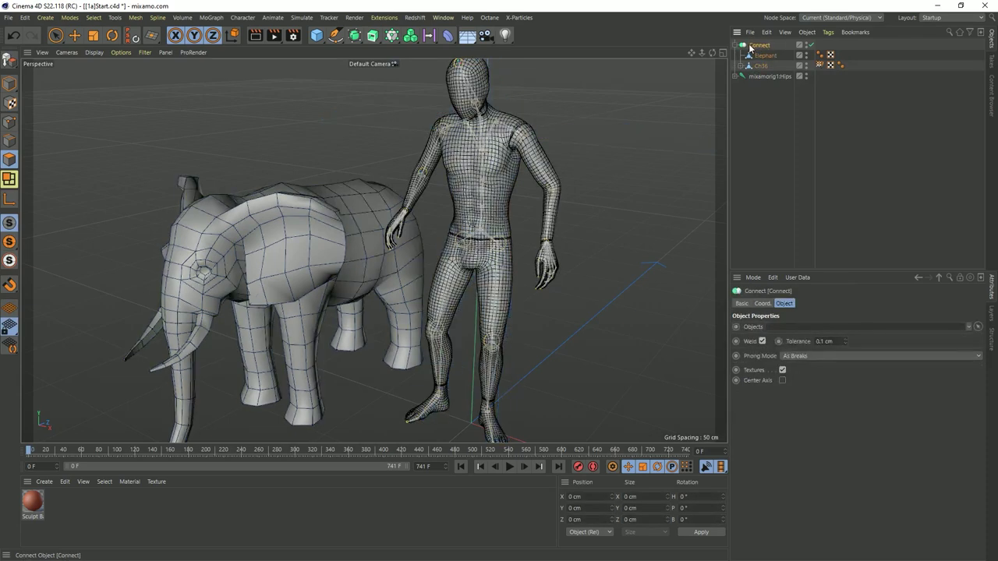
pyautogui.click(762, 342)
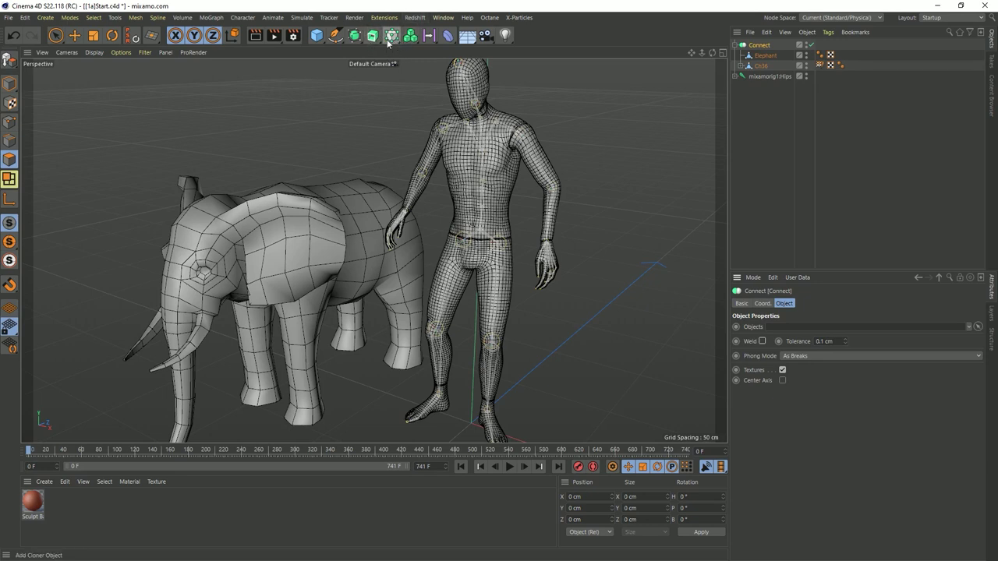
# - Add Polygon Reduction, test it on Connect during playback, then move Connect back out
pyautogui.click(353, 36)
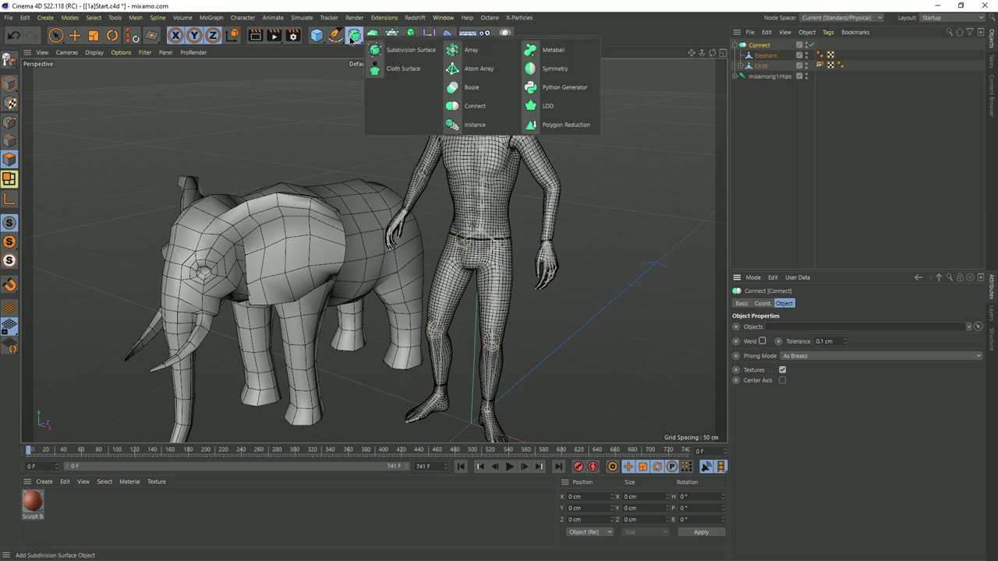
pyautogui.click(555, 125)
pyautogui.moveTo(760, 56); pyautogui.dragTo(776, 46)
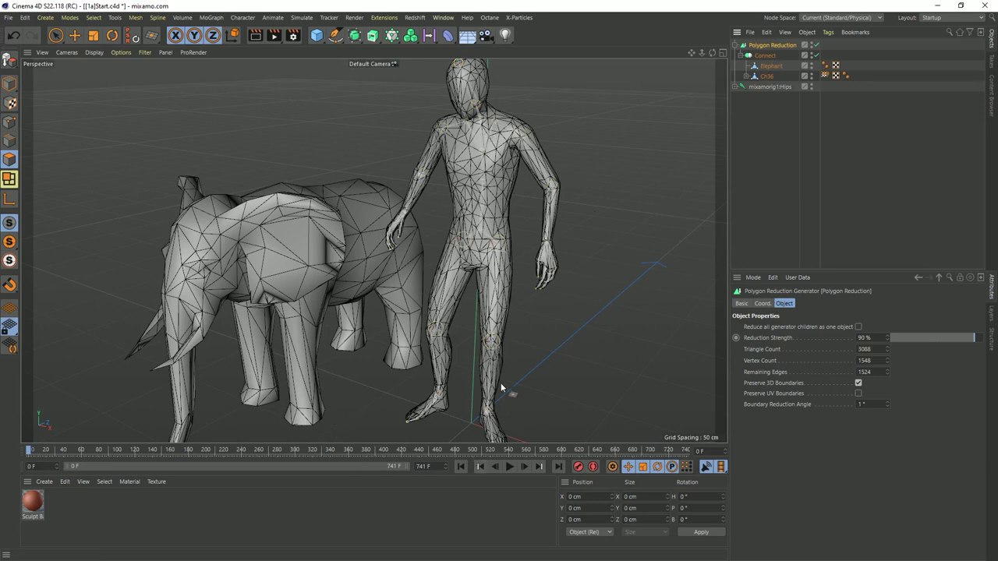
pyautogui.click(510, 466)
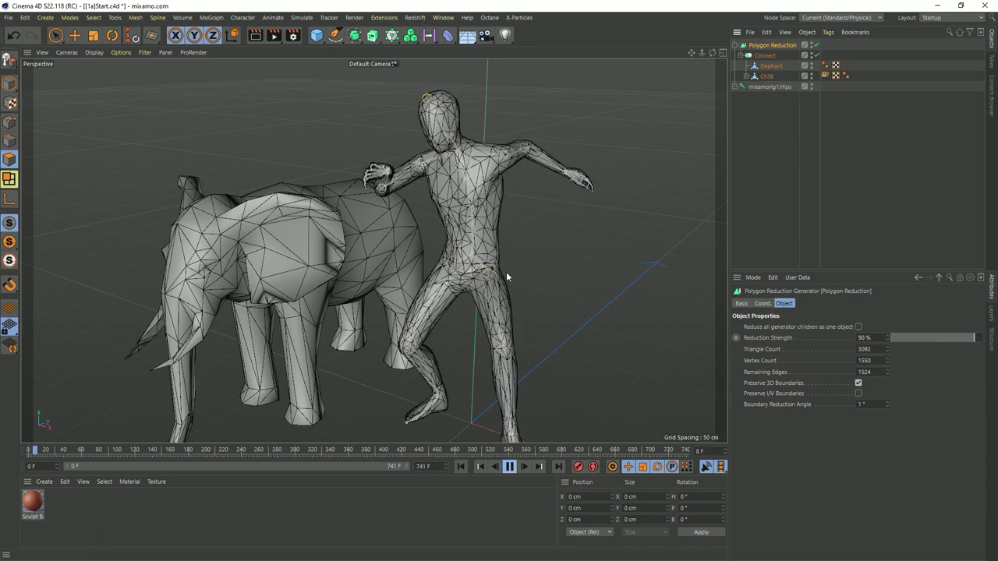
pyautogui.click(511, 466)
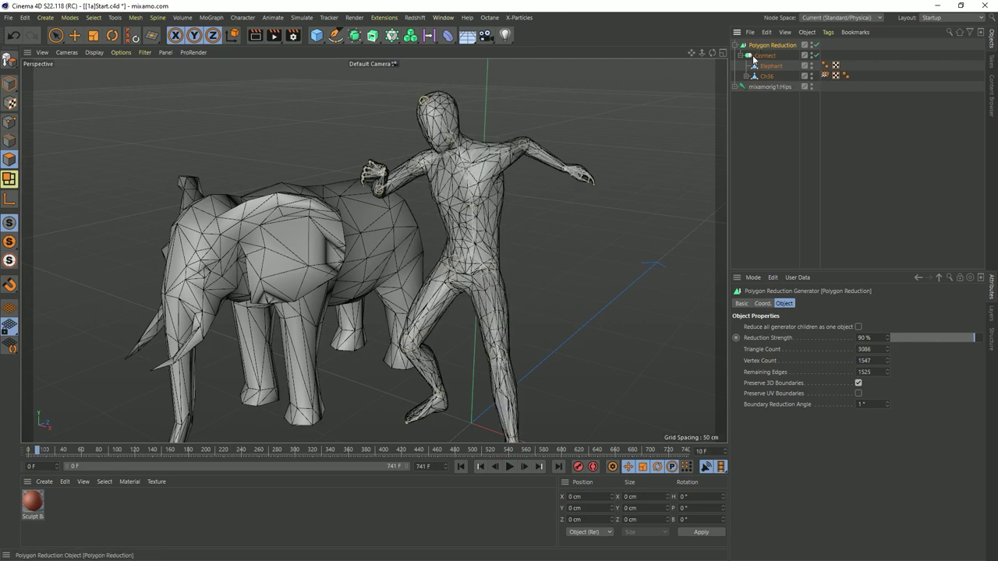
pyautogui.click(460, 466)
pyautogui.moveTo(759, 57); pyautogui.dragTo(761, 42)
# - Delete the old Polygon Reduction and re-add it via a Commander search for 'polygon'
pyautogui.click(760, 76)
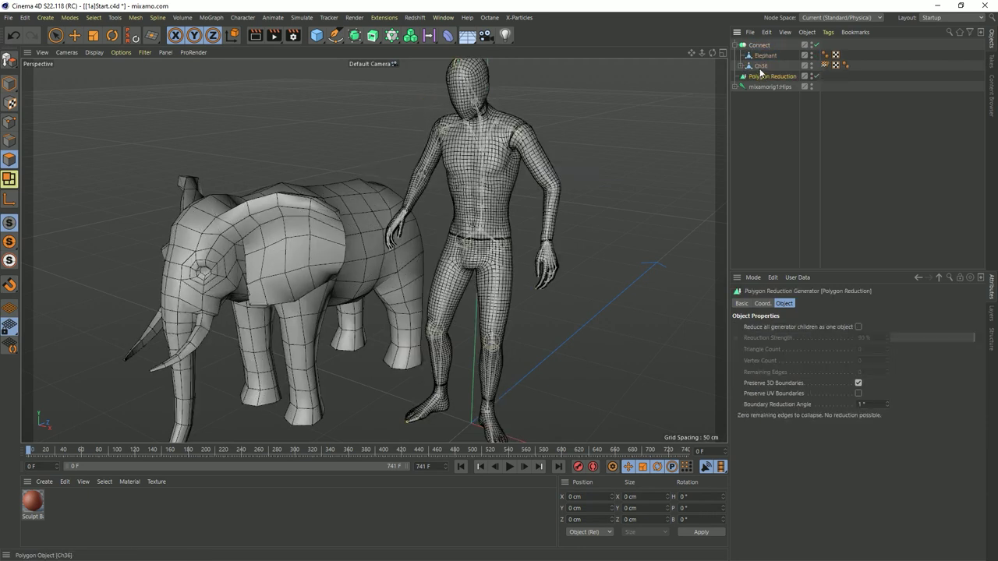
pyautogui.press('Delete')
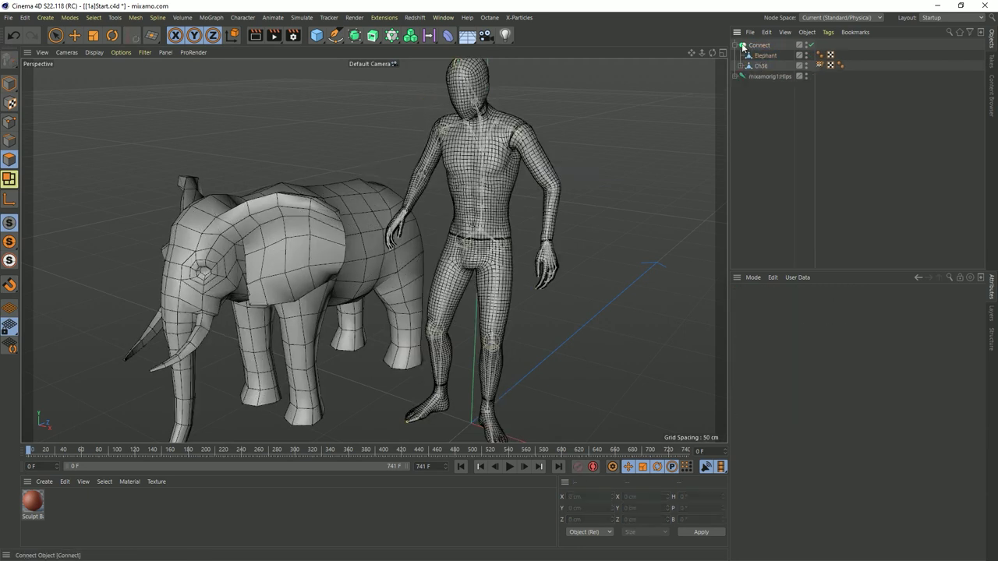
pyautogui.click(448, 35)
pyautogui.hotkey('shift', 'c')
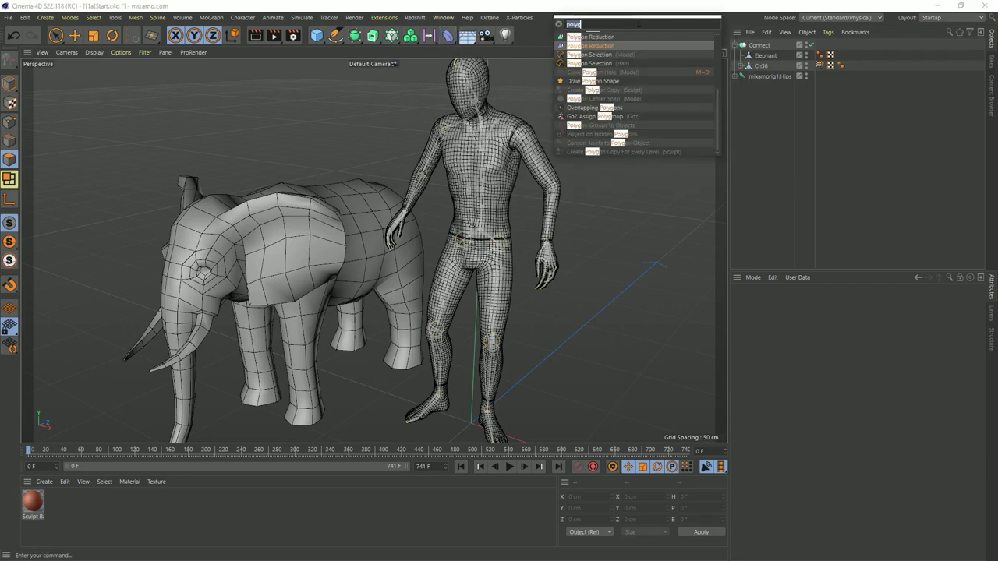
pyautogui.write('polygon')
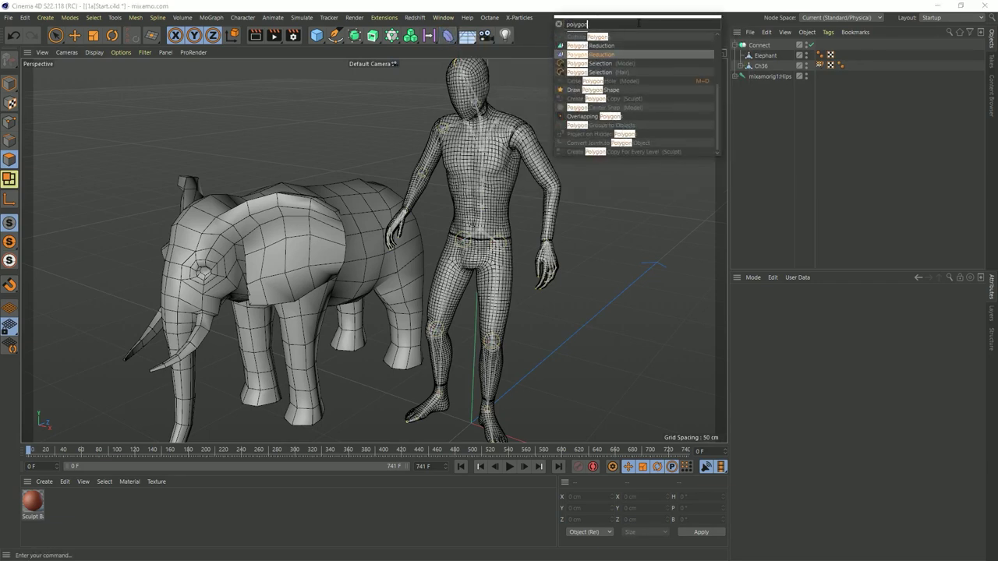
pyautogui.click(573, 55)
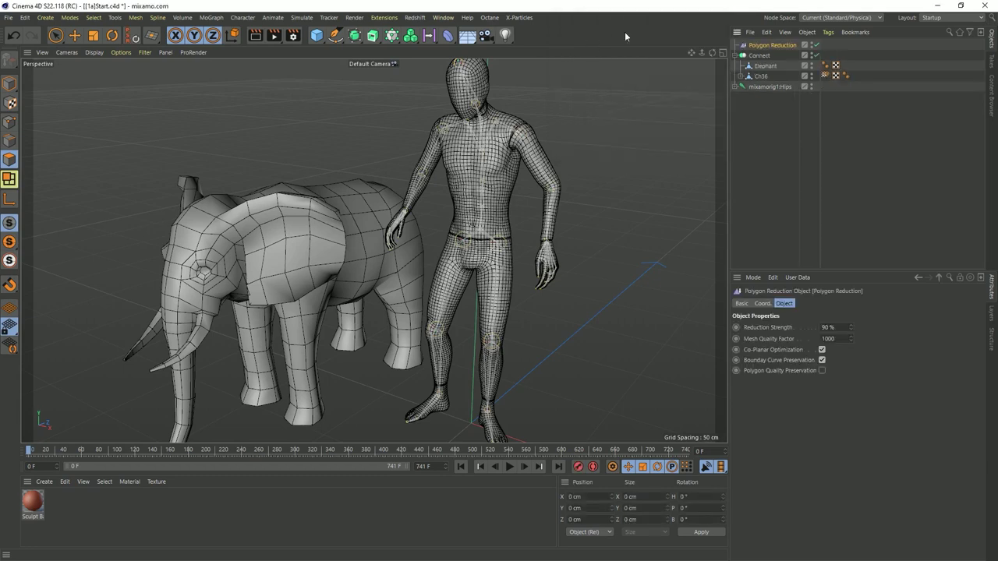
pyautogui.moveTo(757, 47)
pyautogui.mouseDown()
pyautogui.moveTo(785, 81)
pyautogui.moveTo(759, 79)
pyautogui.moveTo(758, 59)
pyautogui.mouseUp()
# - Group Connect into a Null with Alt+G, place Polygon Reduction after it, and preview the playback
pyautogui.click(758, 56)
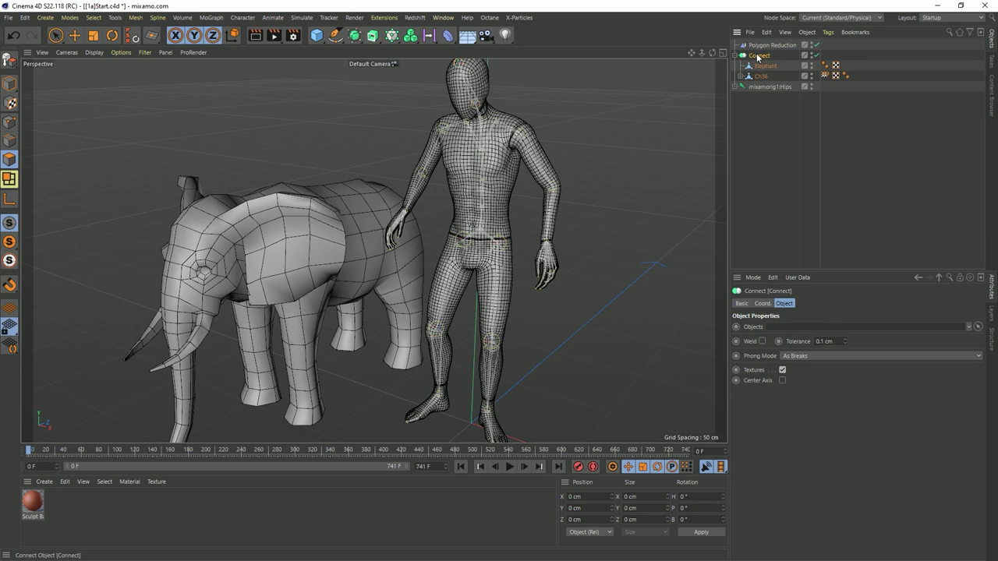
pyautogui.hotkey('alt', 'g')
pyautogui.click(737, 56)
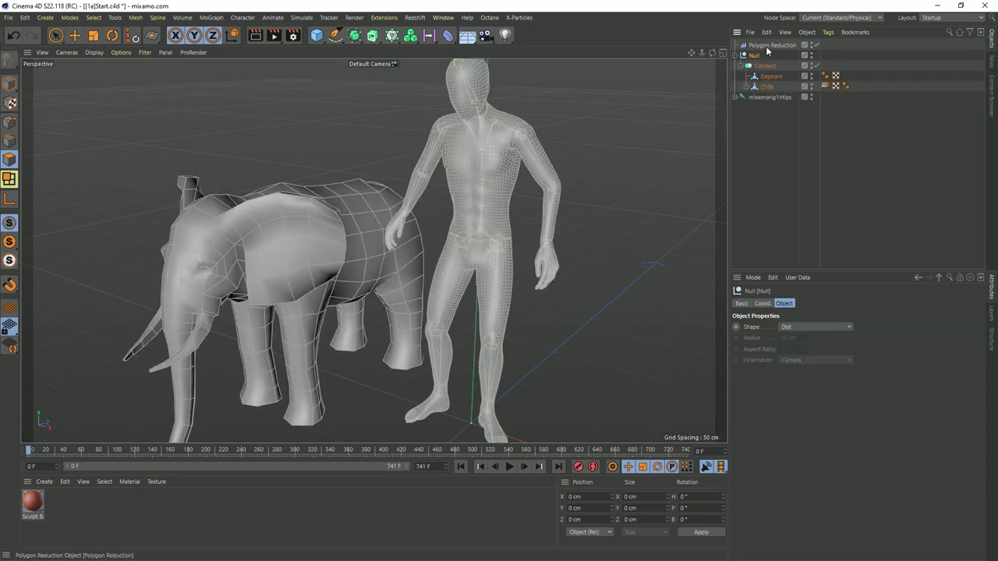
pyautogui.click(739, 66)
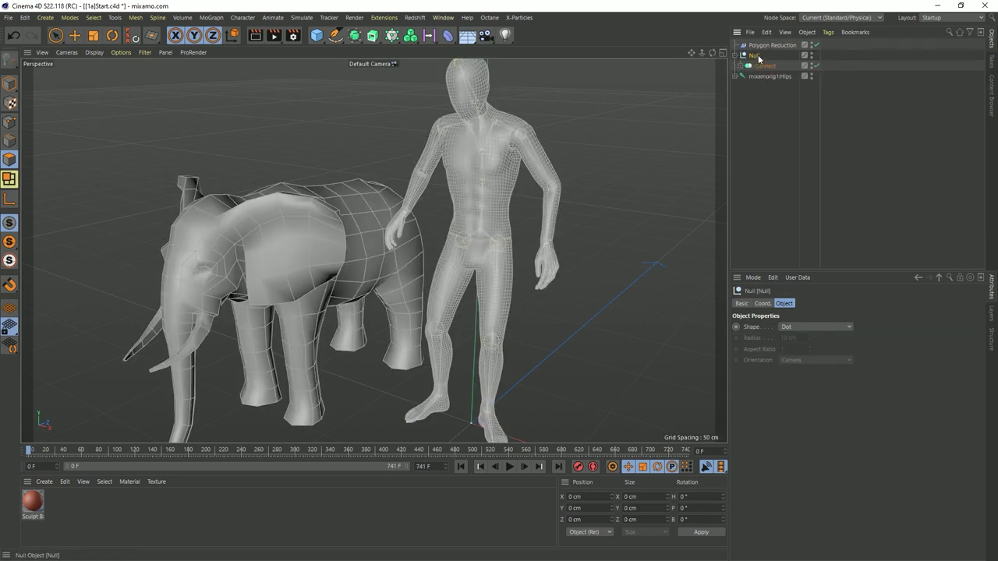
pyautogui.moveTo(768, 45); pyautogui.dragTo(763, 72)
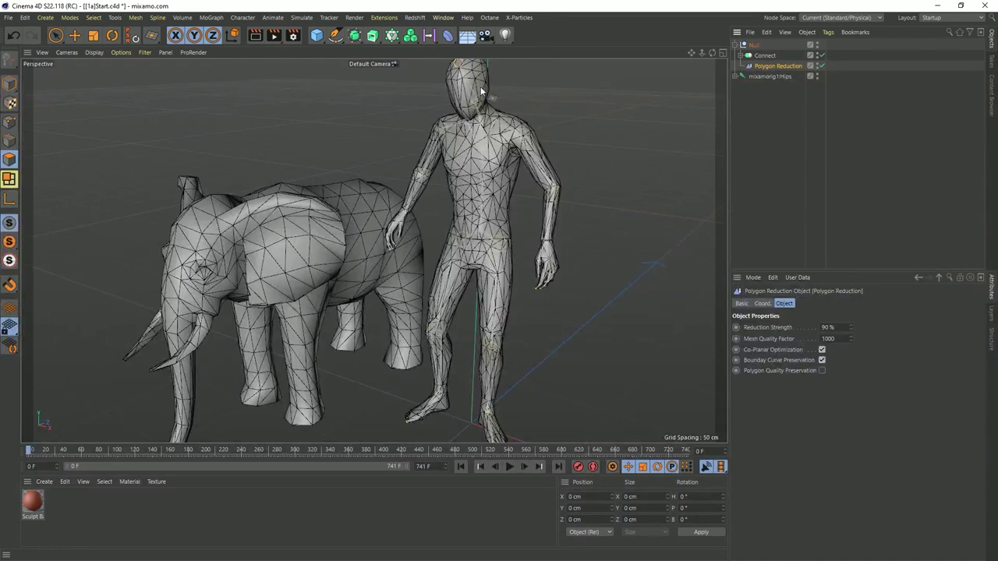
pyautogui.click(508, 466)
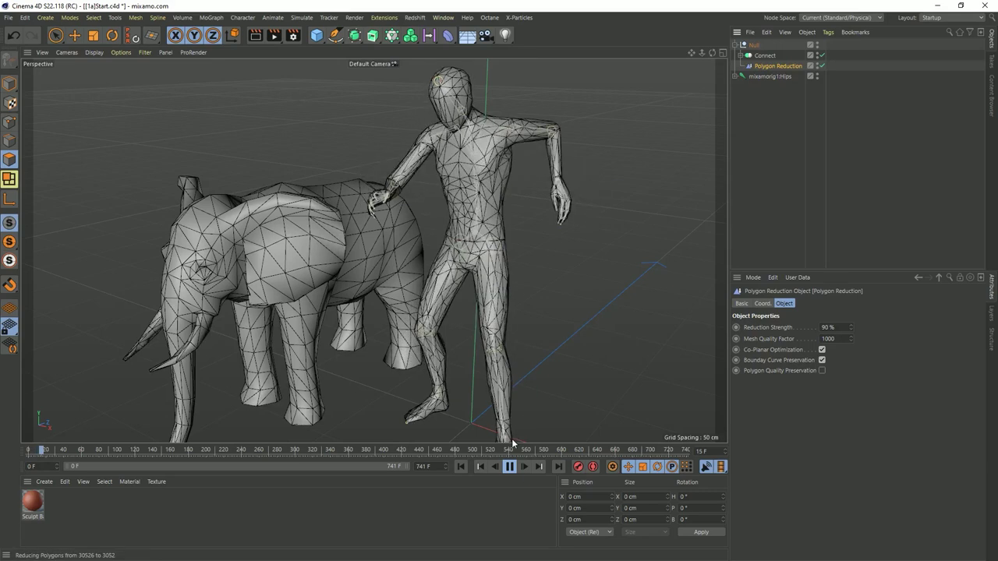
pyautogui.click(511, 467)
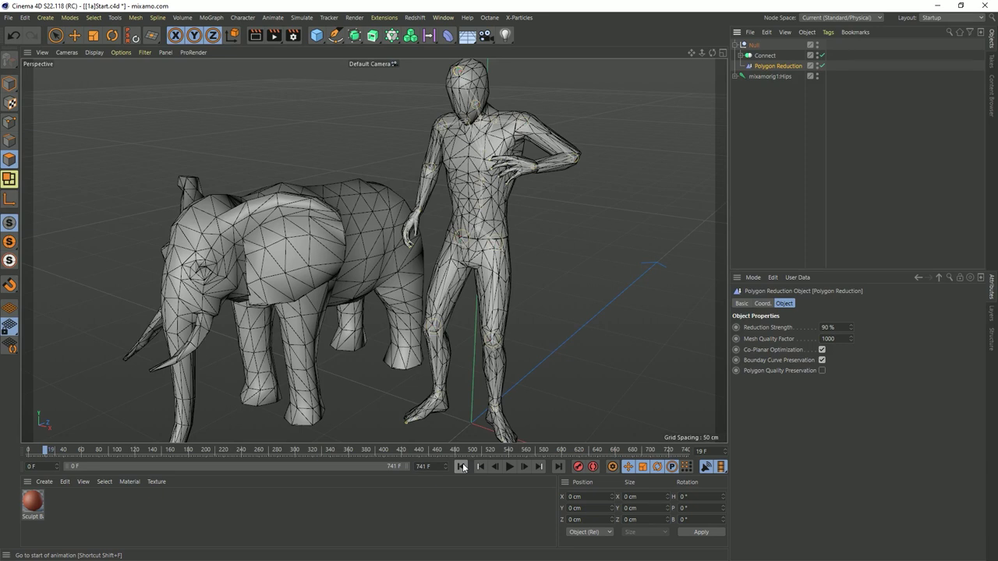
pyautogui.click(462, 466)
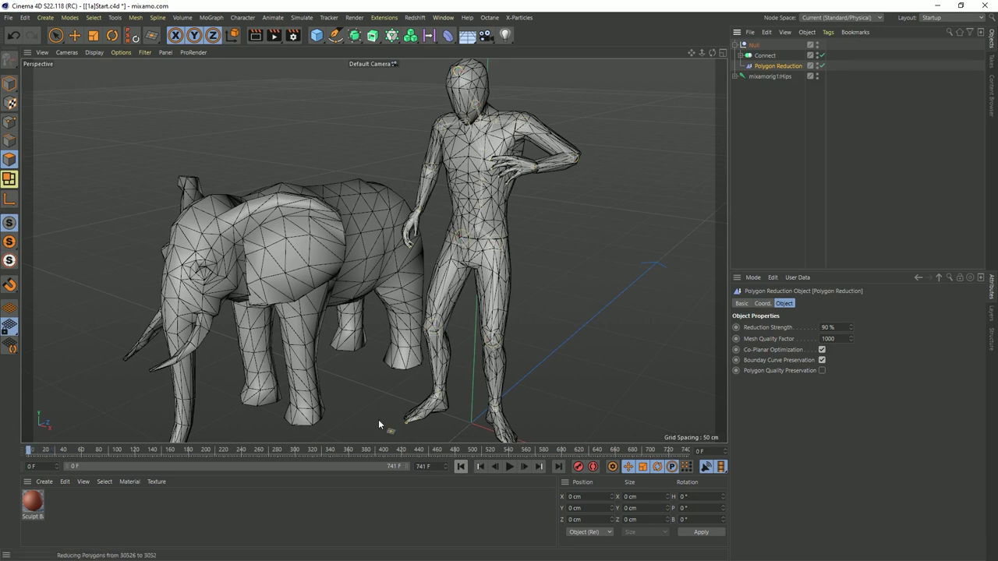
# - Set Polygon Reduction's Reduction Strength to 98%
pyautogui.click(842, 328)
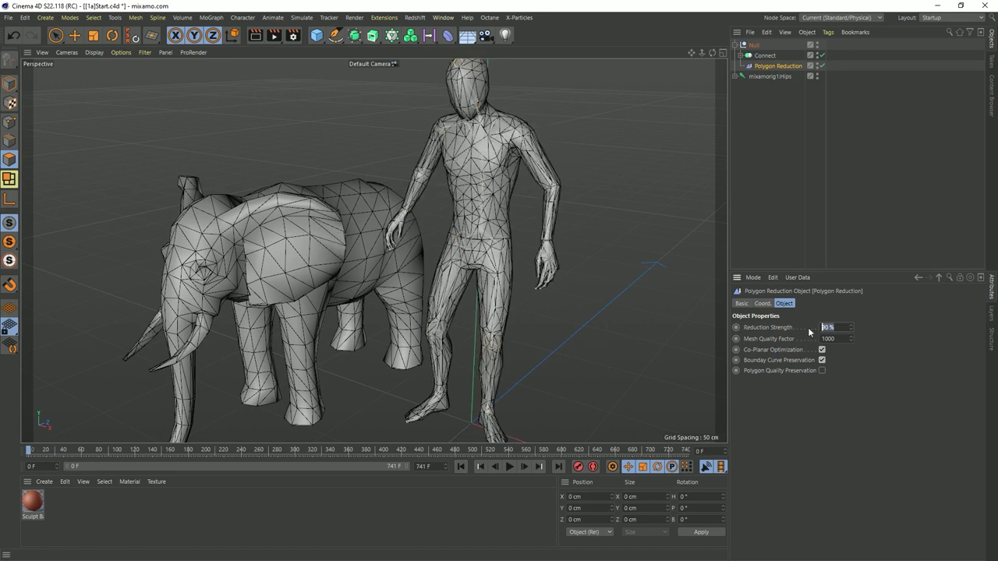
pyautogui.write('98')
pyautogui.press('Return')
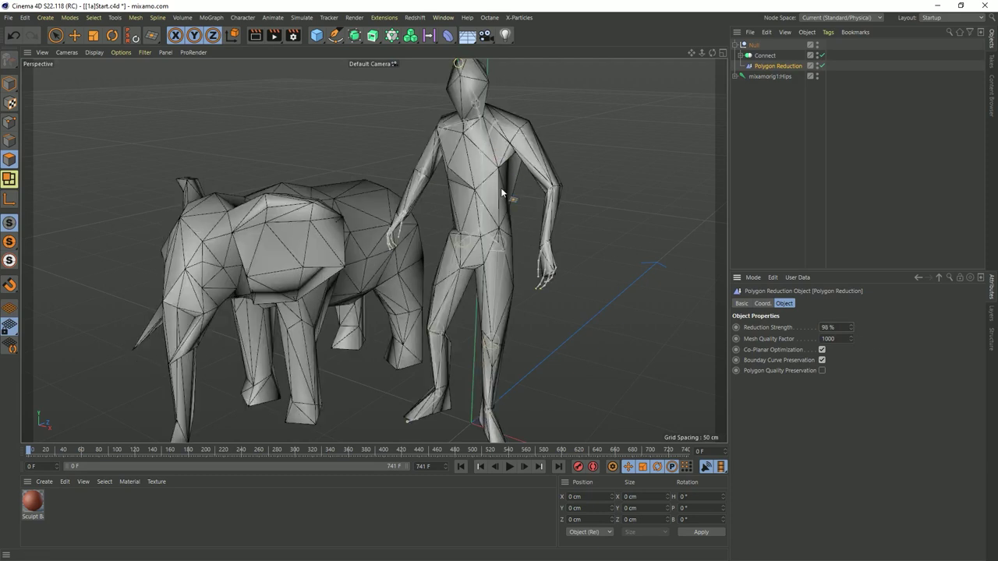
pyautogui.keyDown('alt'); pyautogui.moveTo(434, 211); pyautogui.dragTo(463, 199); pyautogui.keyUp('alt')
# - Play the animation and hide the Hips skeleton in the viewport
pyautogui.click(509, 466)
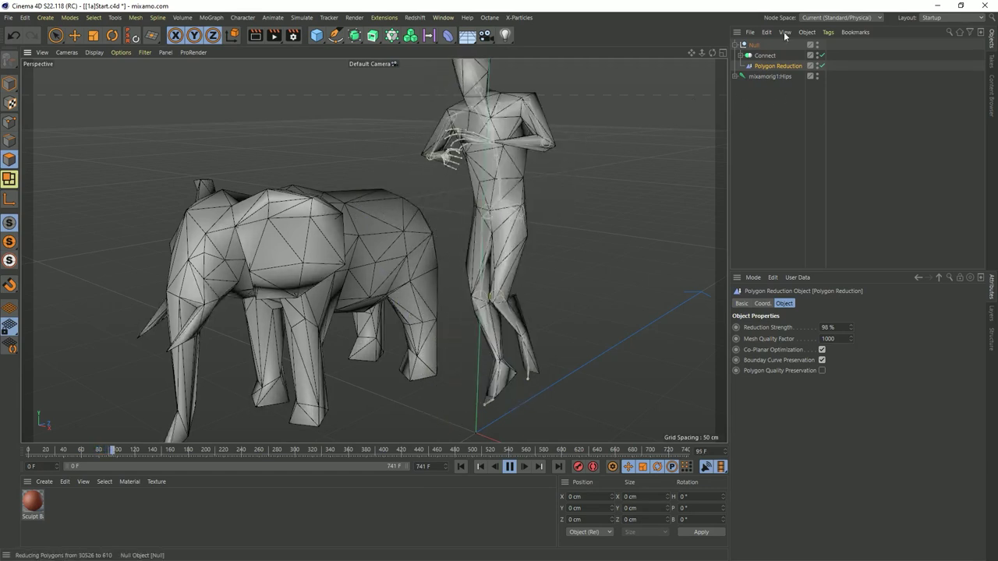
pyautogui.click(816, 74)
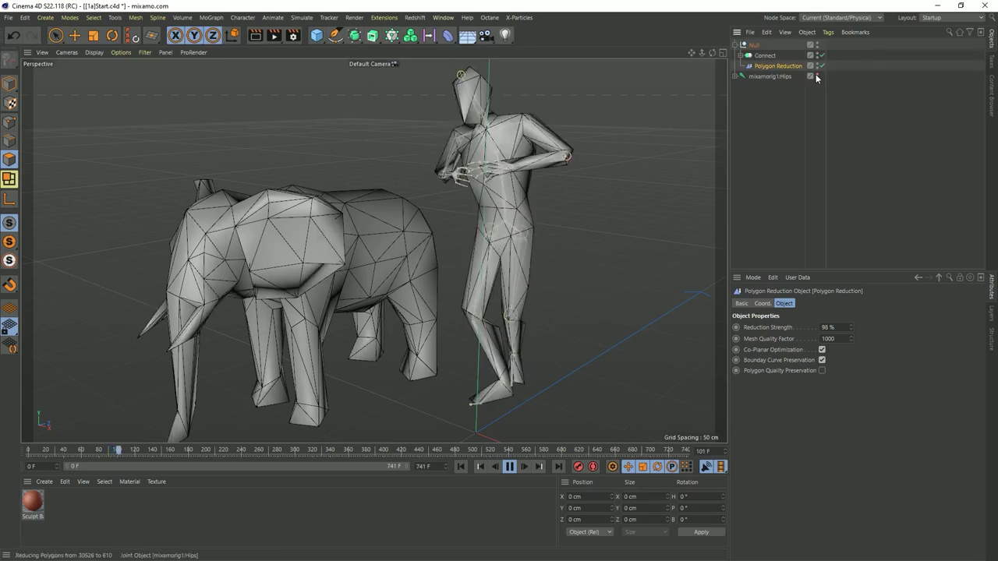
pyautogui.click(510, 466)
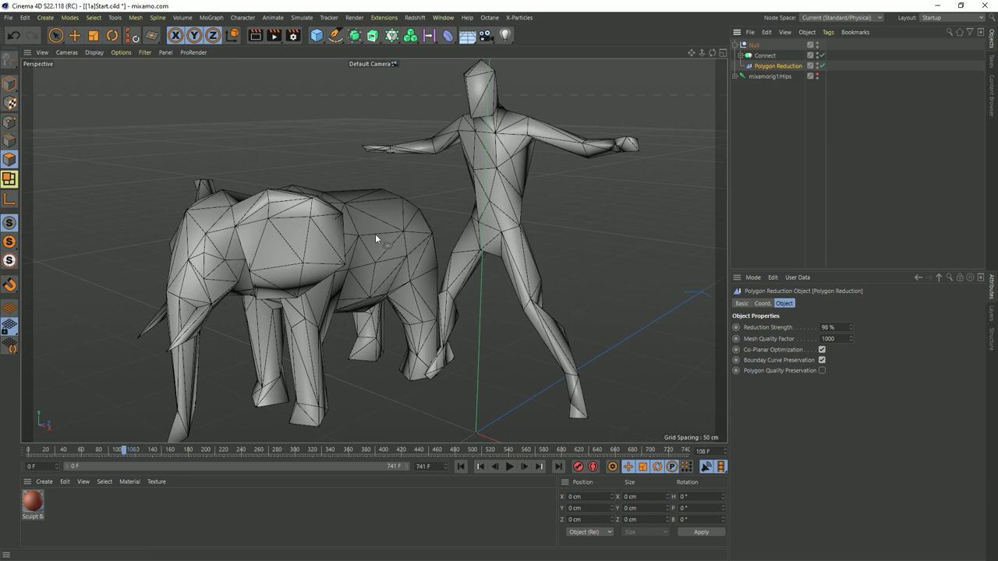
pyautogui.click(447, 43)
pyautogui.click(392, 35)
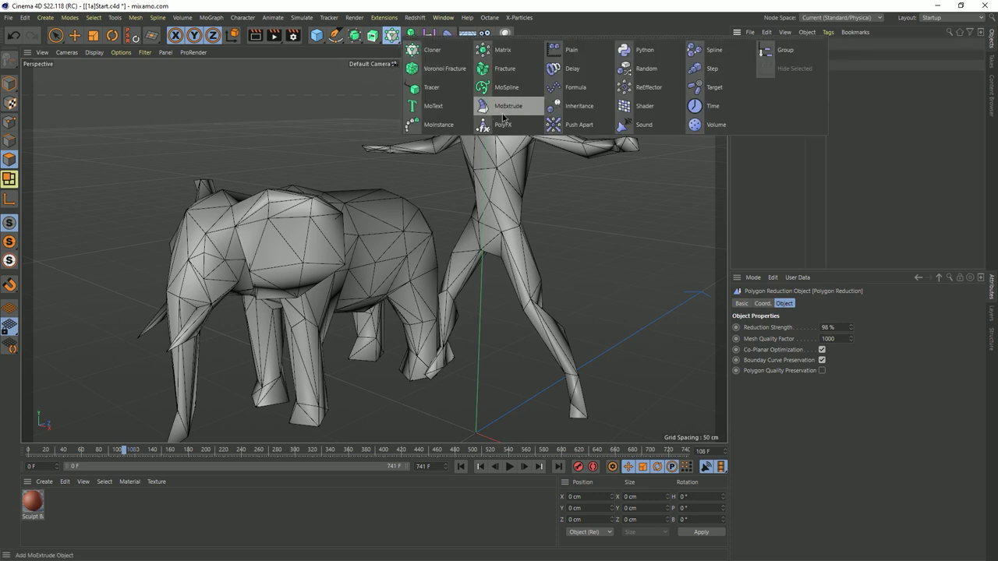
# - Add a Random effector into the Null and set its position offsets to 2 cm
pyautogui.click(660, 71)
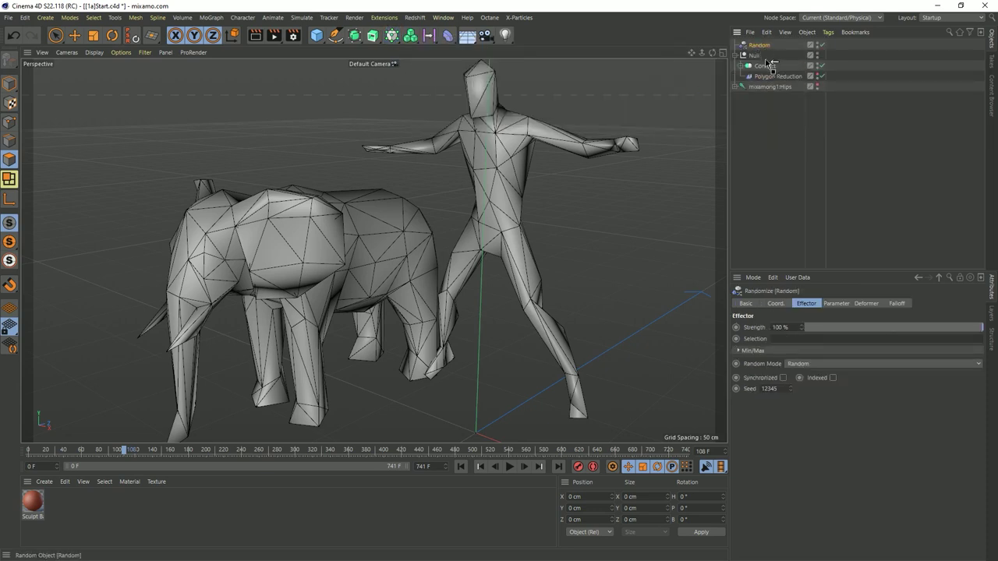
pyautogui.moveTo(768, 67); pyautogui.dragTo(748, 69)
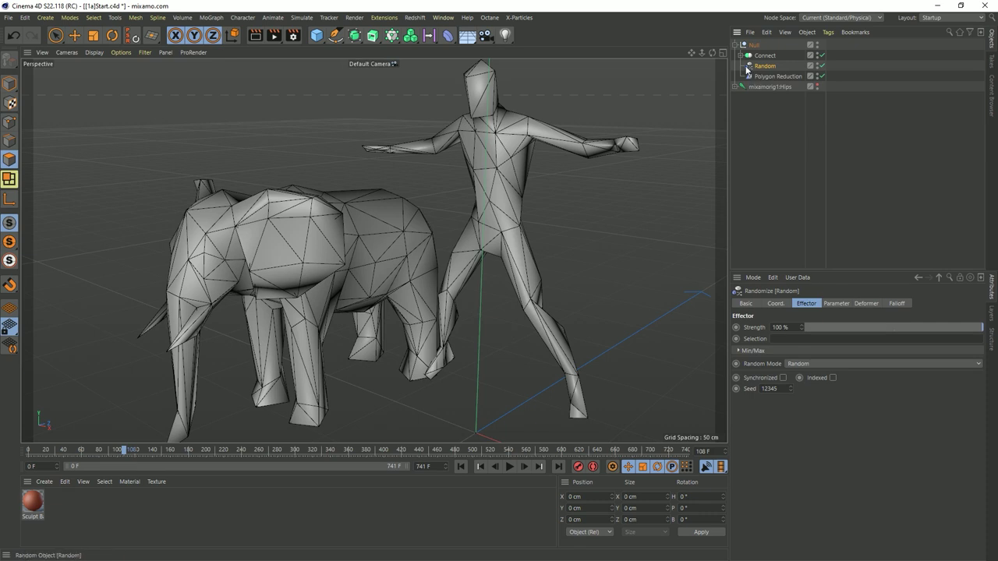
pyautogui.click(837, 304)
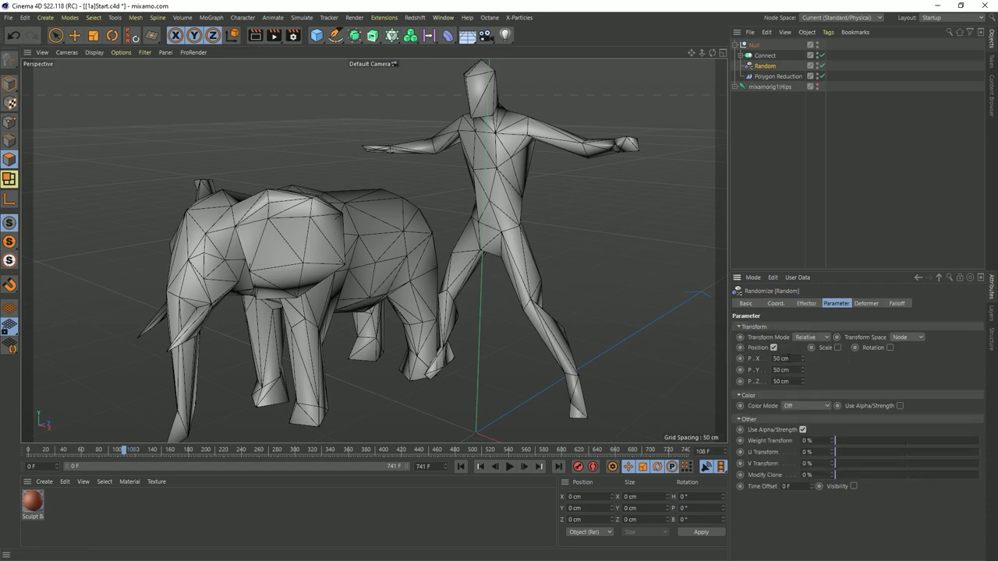
pyautogui.click(780, 358)
pyautogui.press('Tab')
pyautogui.write('2')
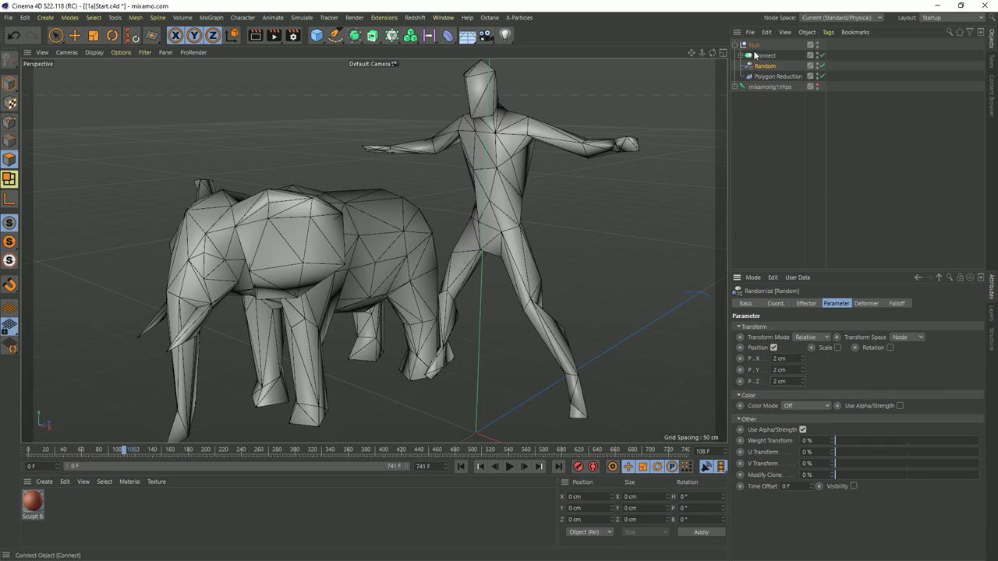
# - Set the Random effector's Deformation to Point, toggling Polygon Reduction off and back on
pyautogui.click(821, 76)
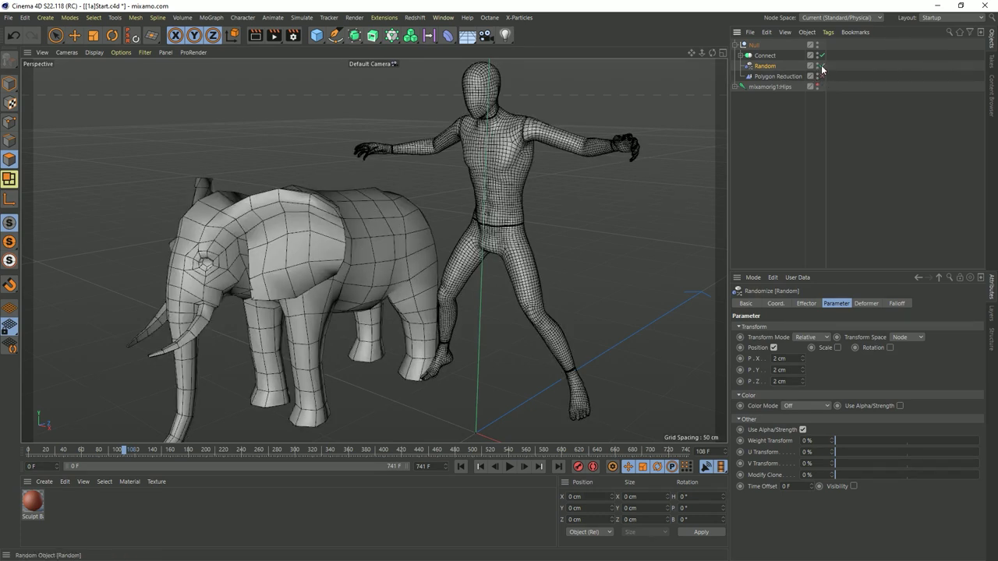
pyautogui.click(867, 303)
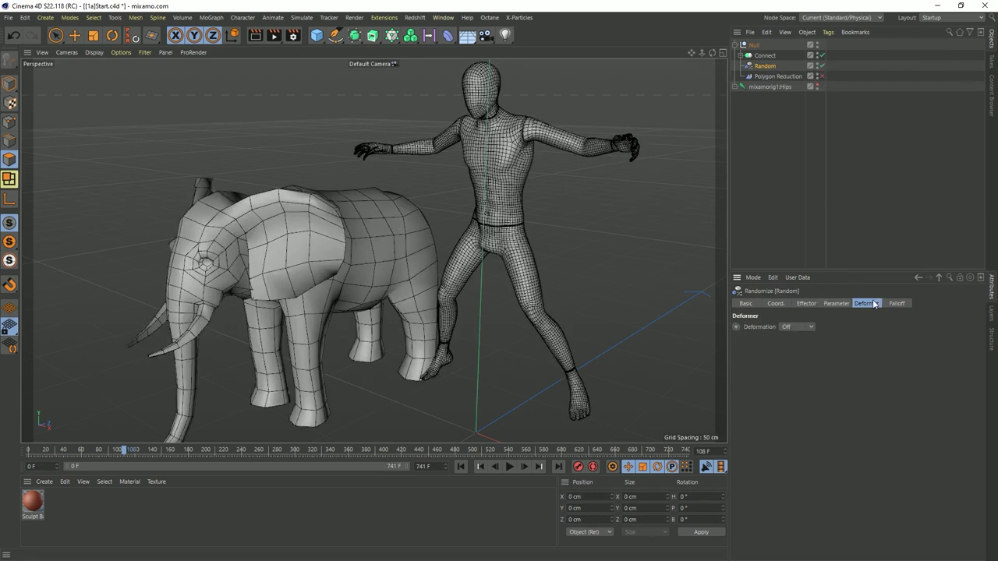
pyautogui.click(797, 326)
pyautogui.click(791, 351)
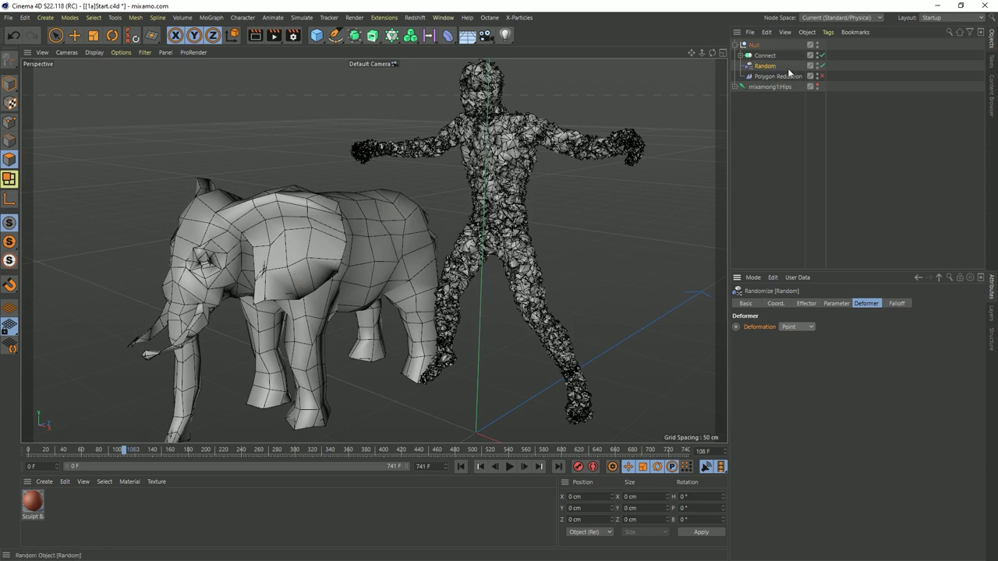
pyautogui.click(818, 76)
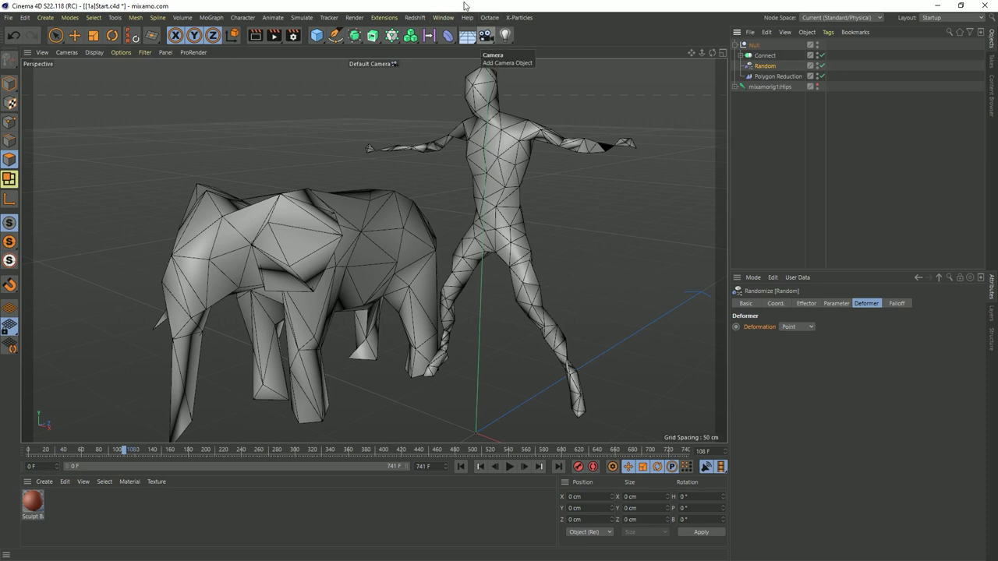
# - Disable Polygon Reduction and play the jittered full-density figure, stopping at frame 338
pyautogui.moveTo(486, 35); pyautogui.dragTo(519, 94)
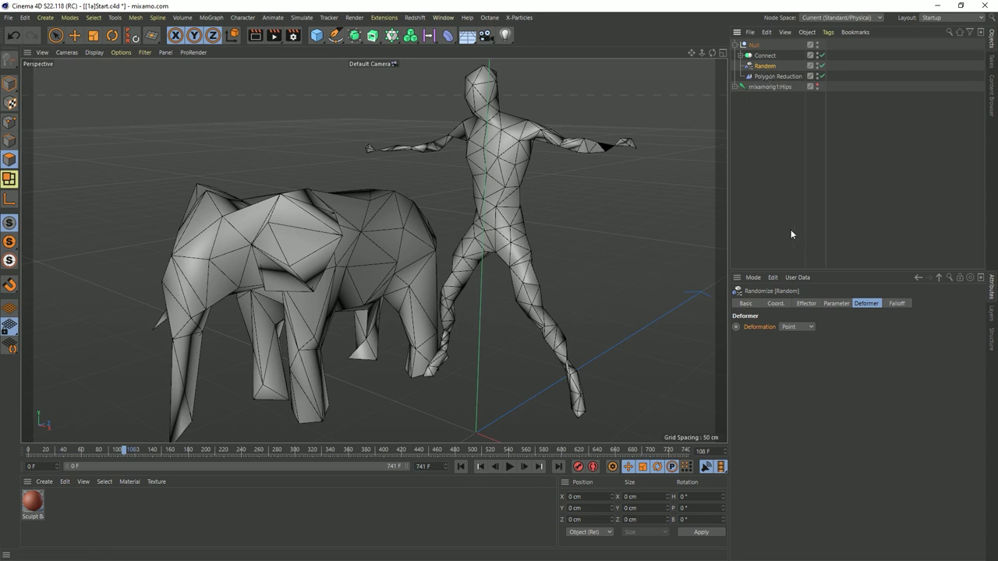
pyautogui.click(822, 77)
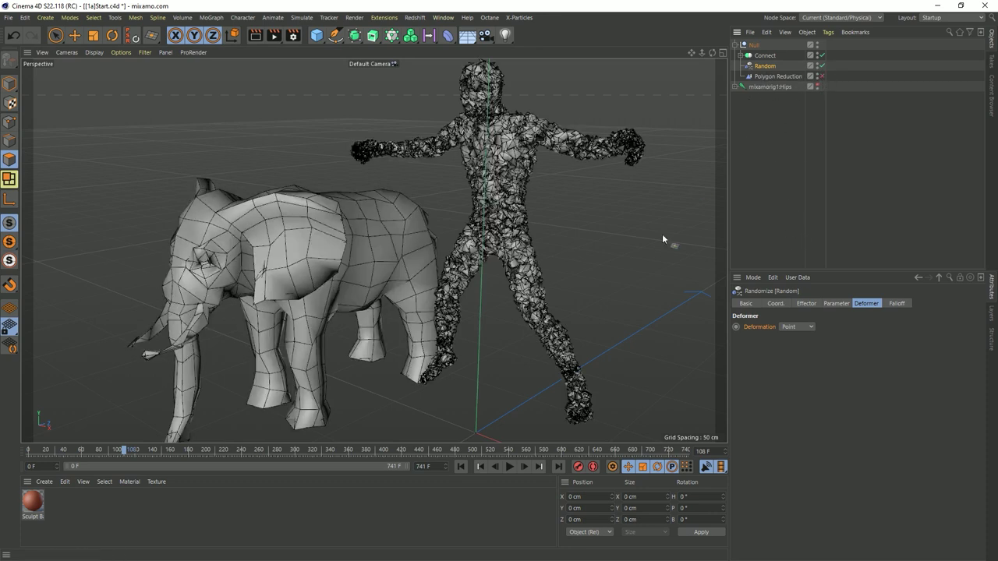
pyautogui.click(509, 466)
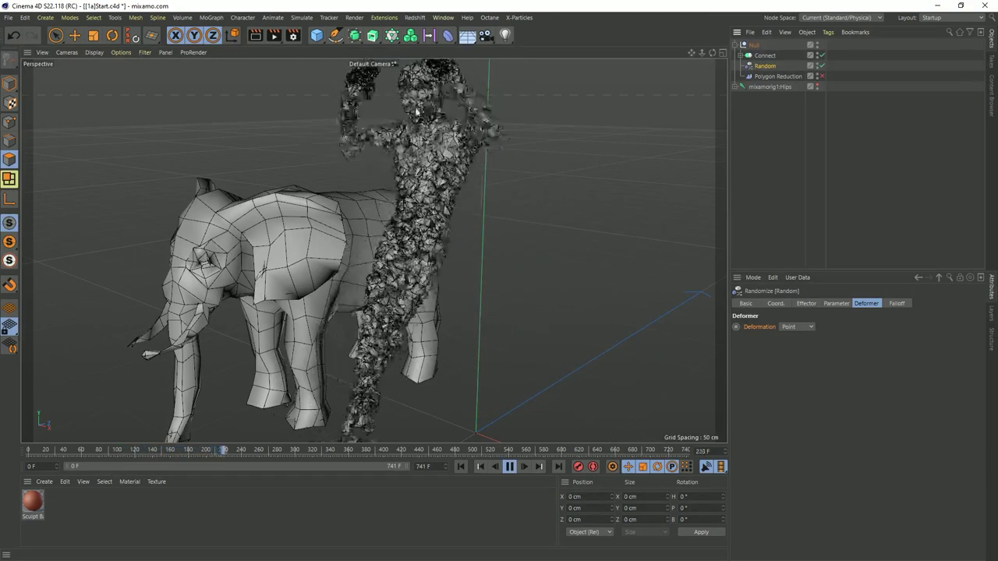
pyautogui.click(511, 467)
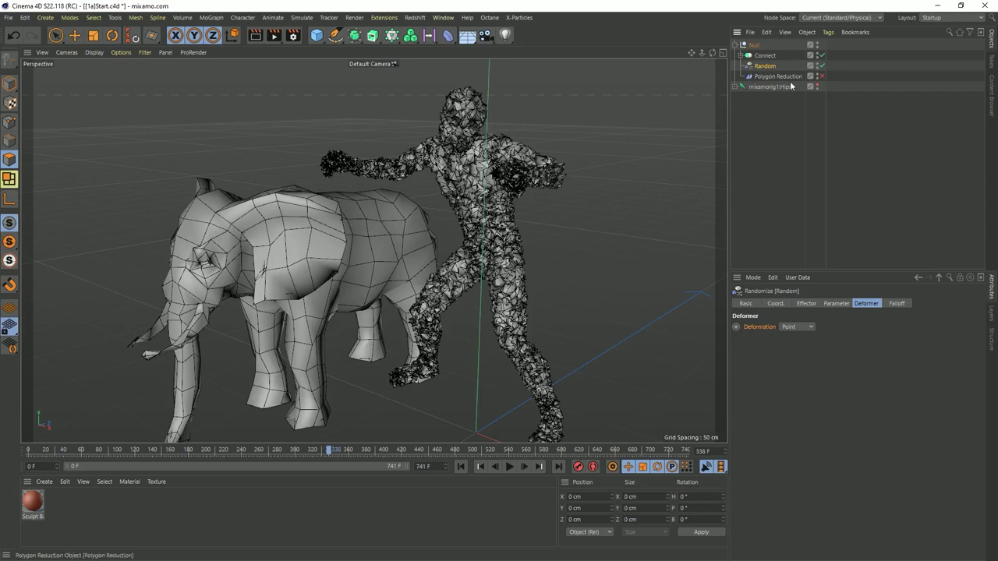
pyautogui.click(806, 305)
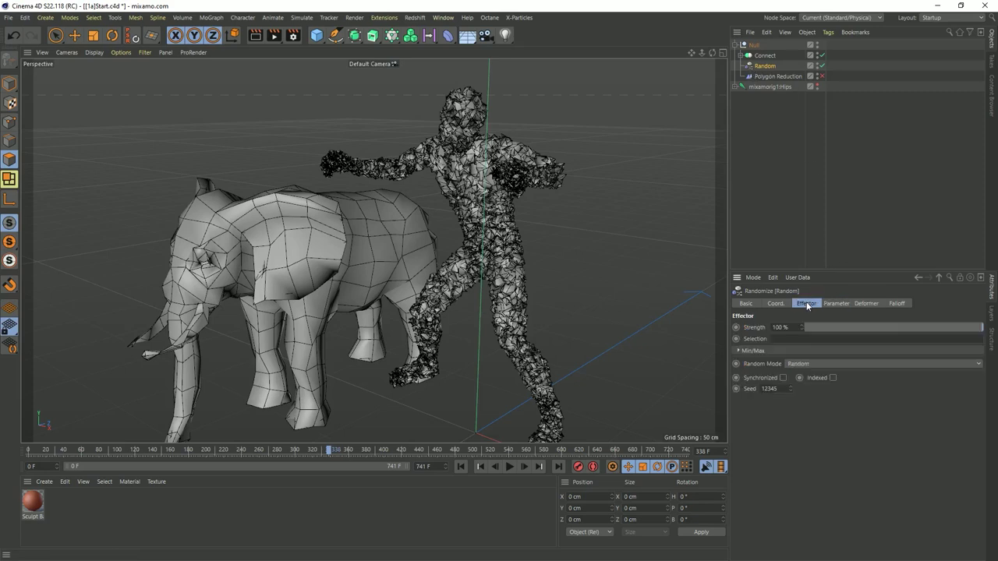
# - Switch the Random effector to Noise mode with Indexed enabled, previewing during playback
pyautogui.click(802, 363)
pyautogui.click(808, 398)
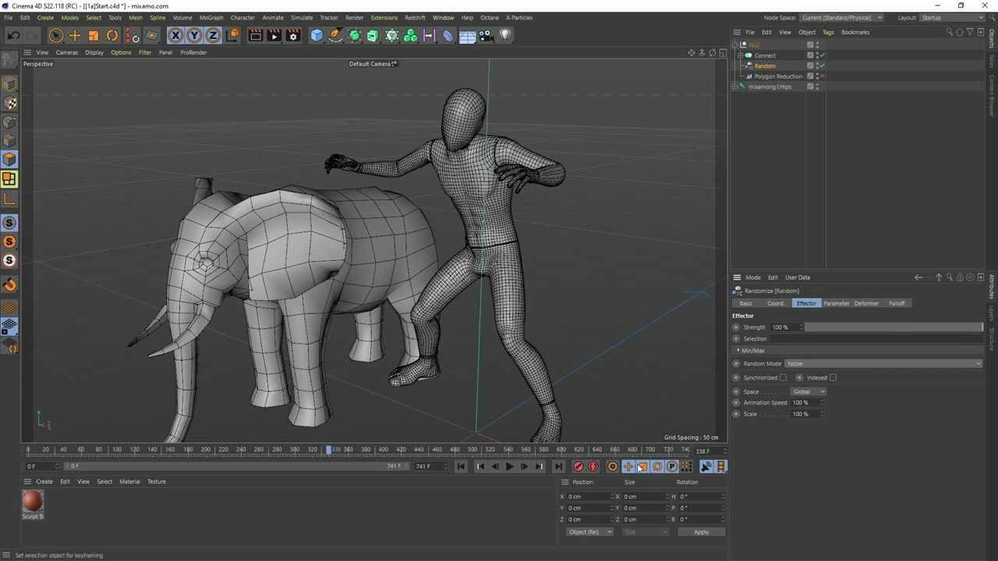
pyautogui.click(509, 466)
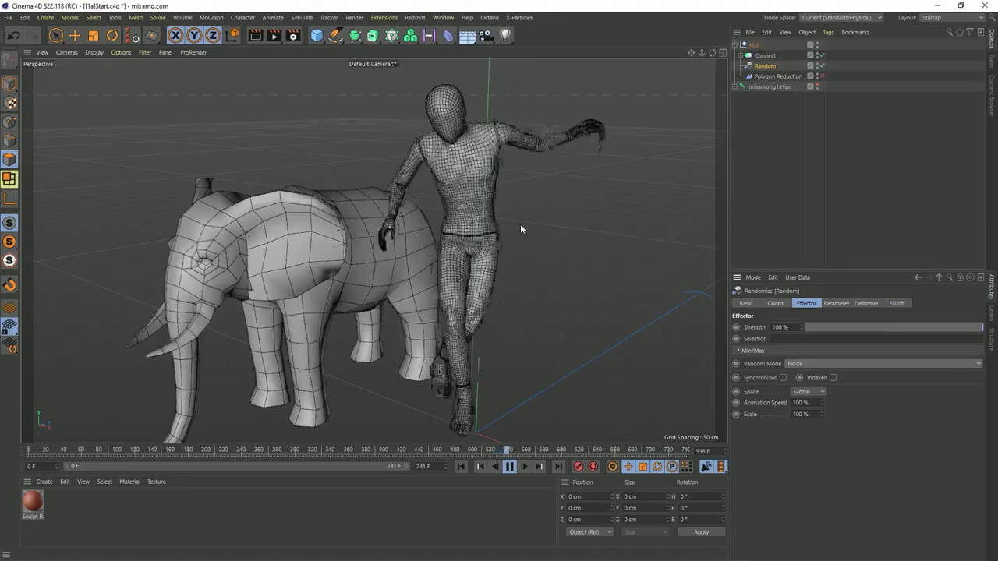
pyautogui.click(832, 378)
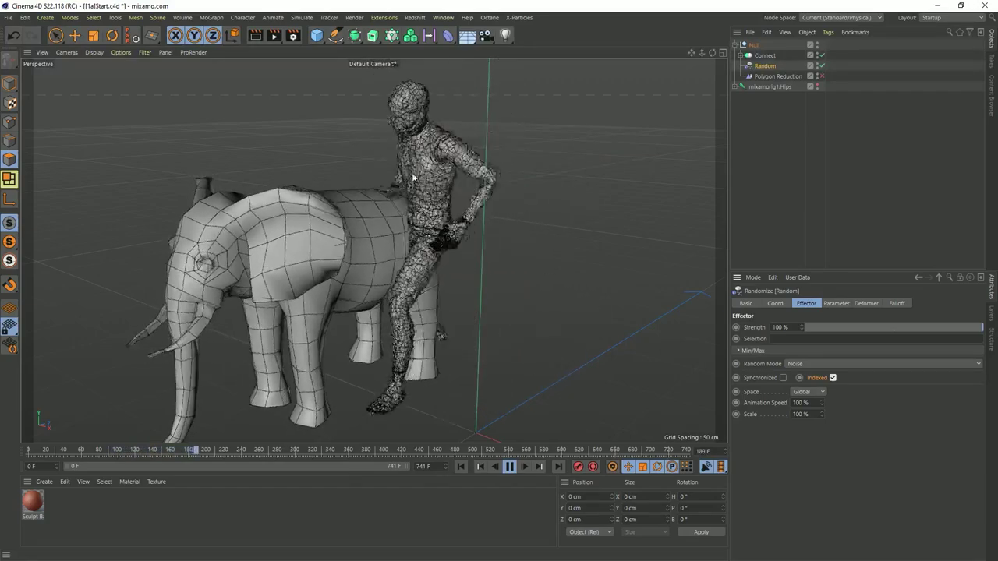
pyautogui.click(509, 466)
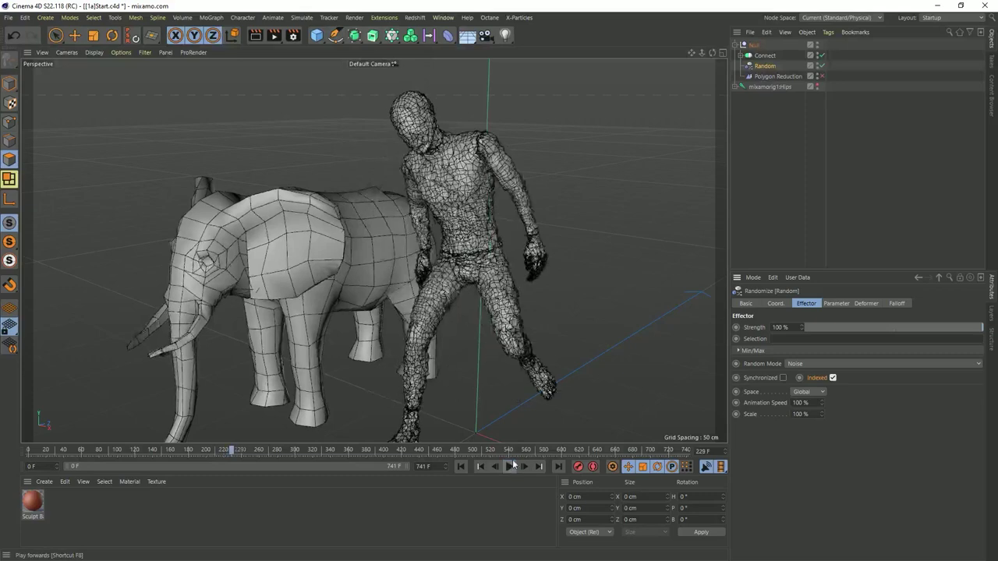
# - Re-enable Polygon Reduction at 98% and review the coarse noise-jittered meshes during playback
pyautogui.click(821, 77)
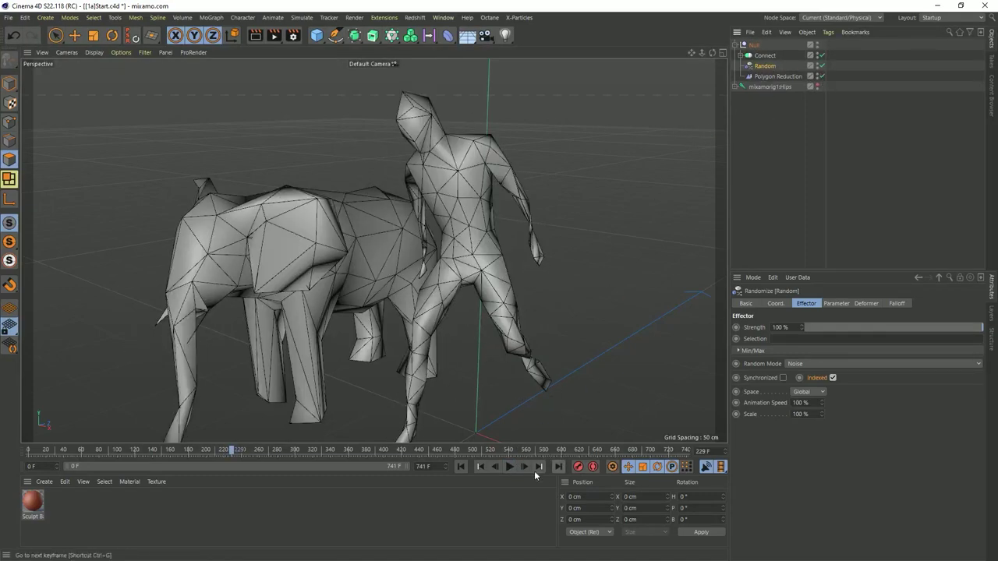
pyautogui.click(509, 466)
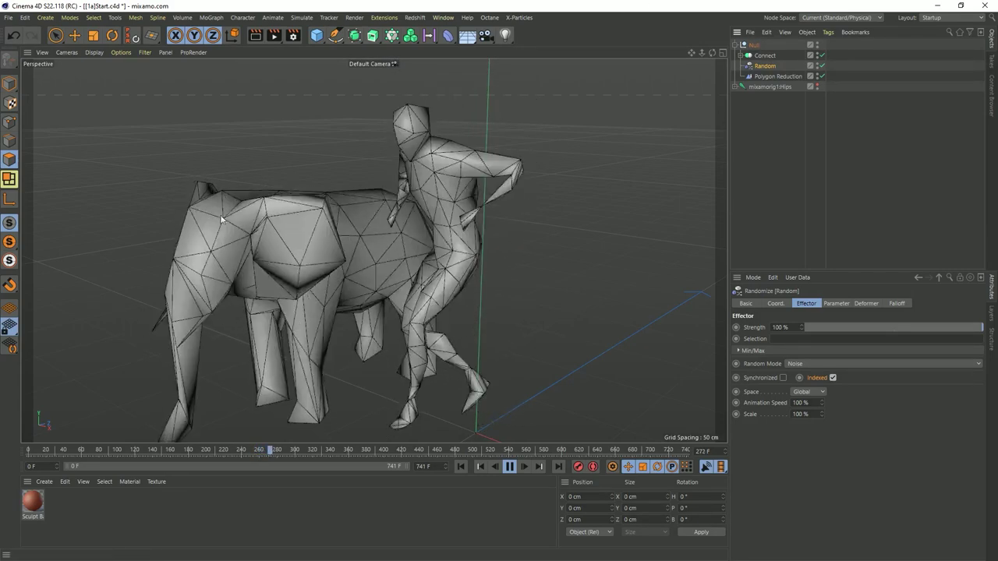
pyautogui.click(510, 467)
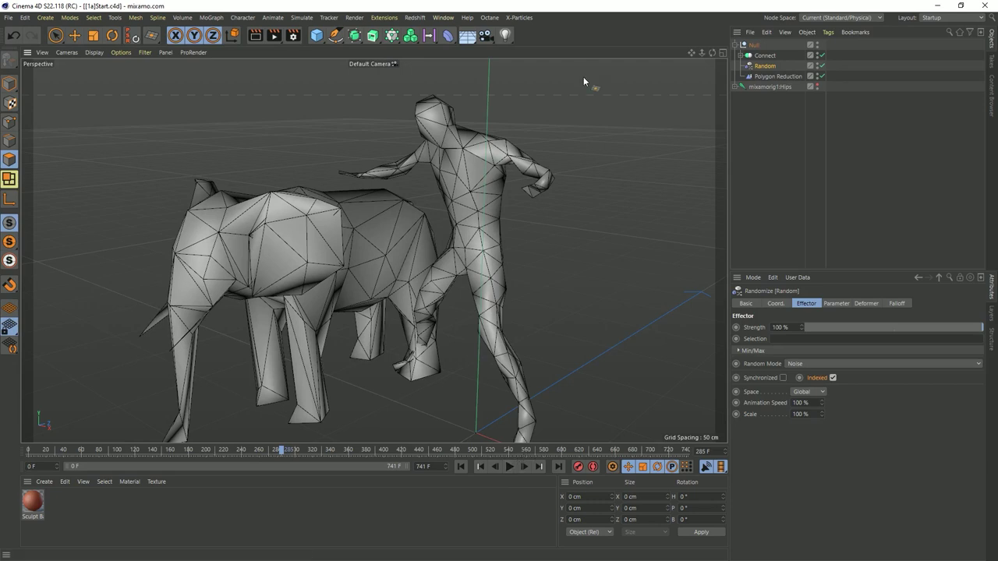
pyautogui.click(752, 68)
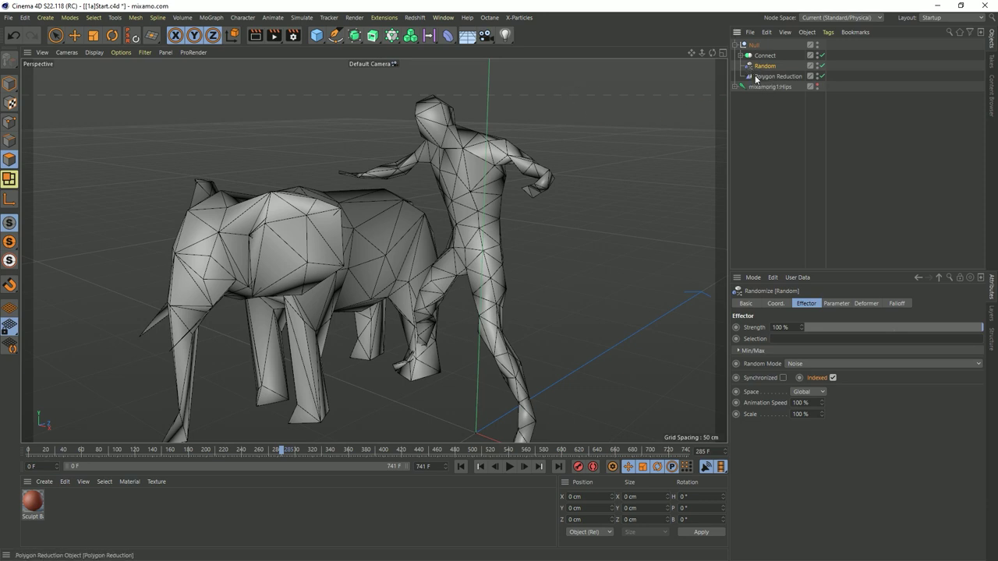
pyautogui.click(755, 78)
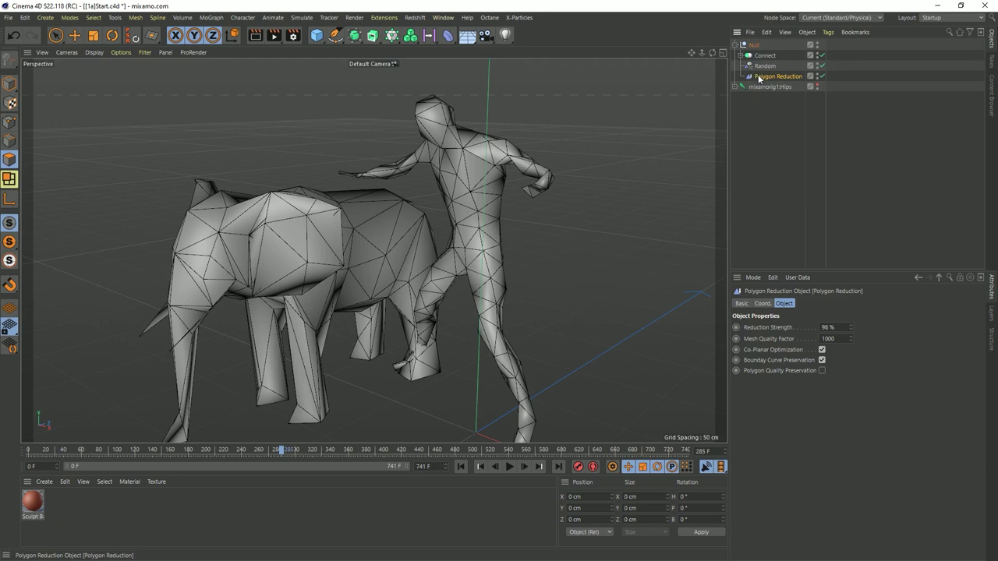
# - Add a Plain effector into the Null group
pyautogui.click(764, 66)
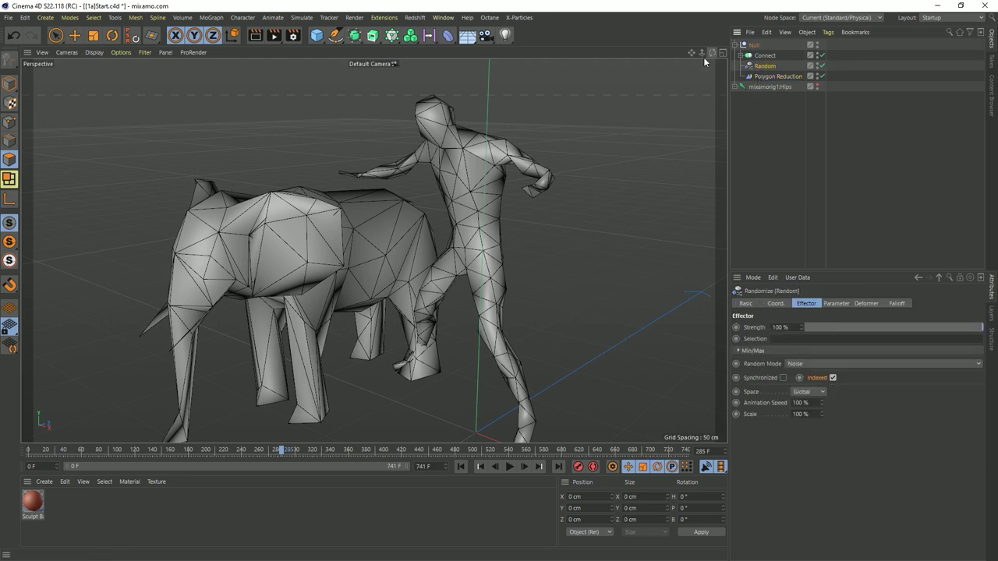
pyautogui.click(391, 35)
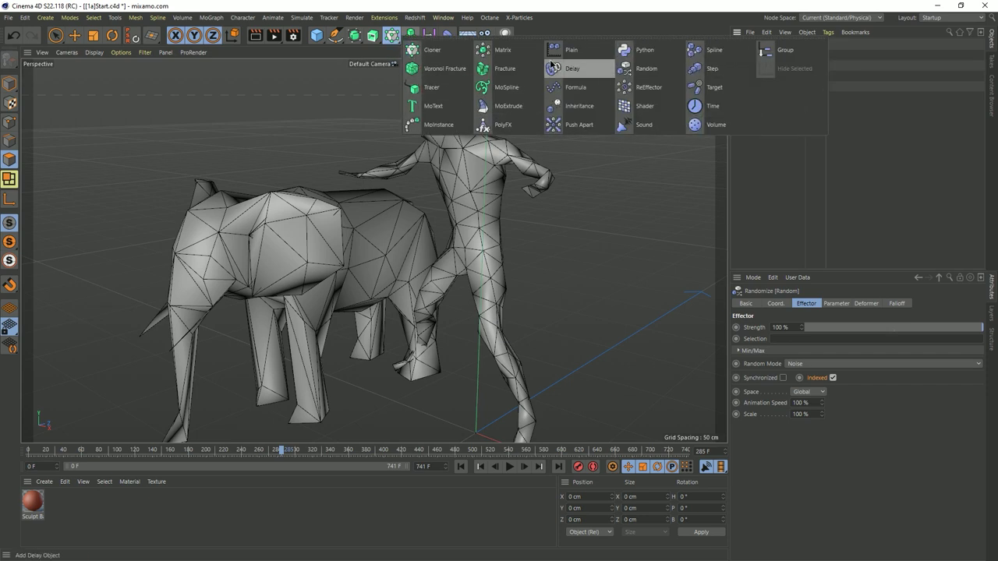
pyautogui.click(570, 50)
pyautogui.moveTo(754, 47); pyautogui.dragTo(751, 80)
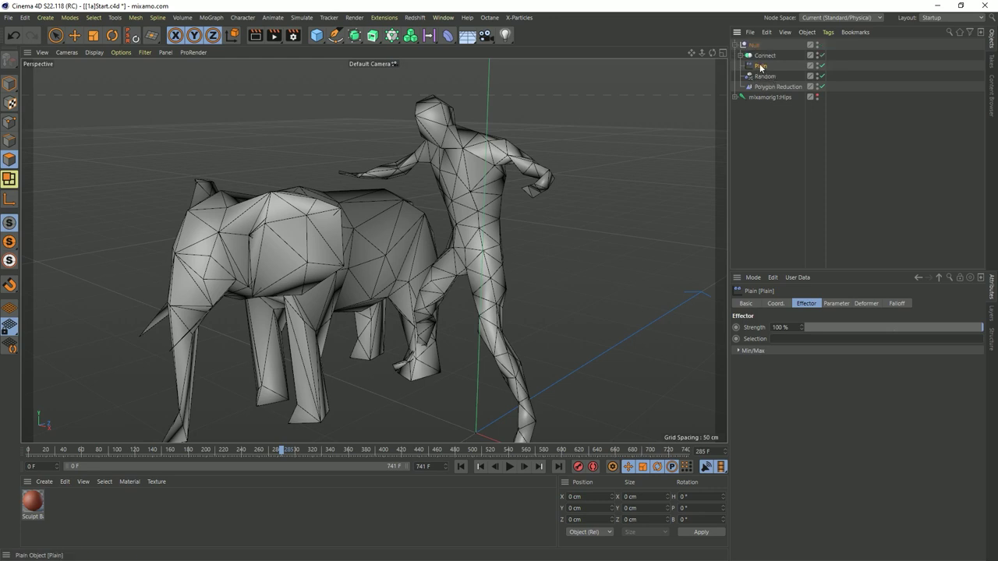
# - Set the Plain effector to Point deformation with P.Y 0 cm and P.Z 2 cm
pyautogui.click(835, 303)
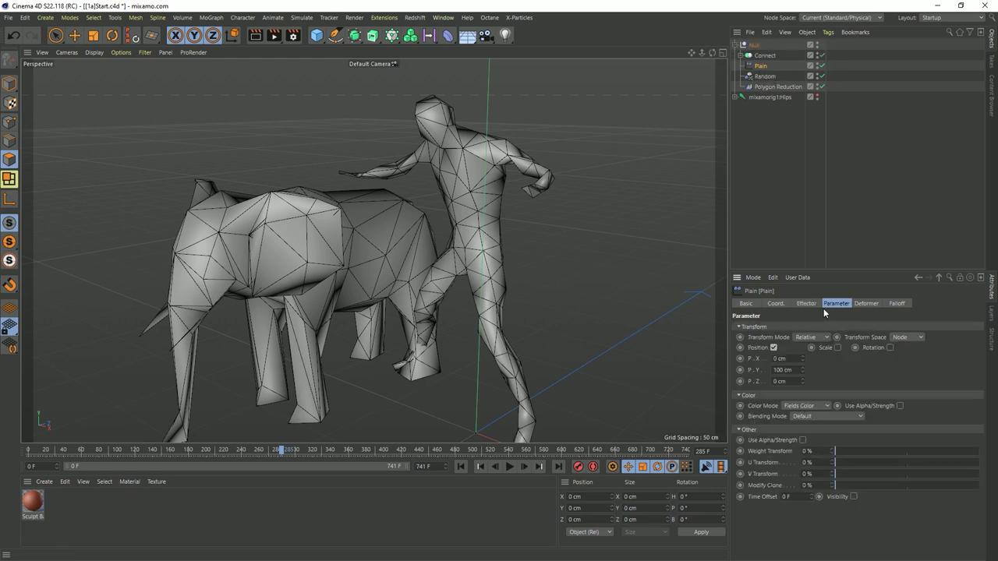
pyautogui.click(867, 304)
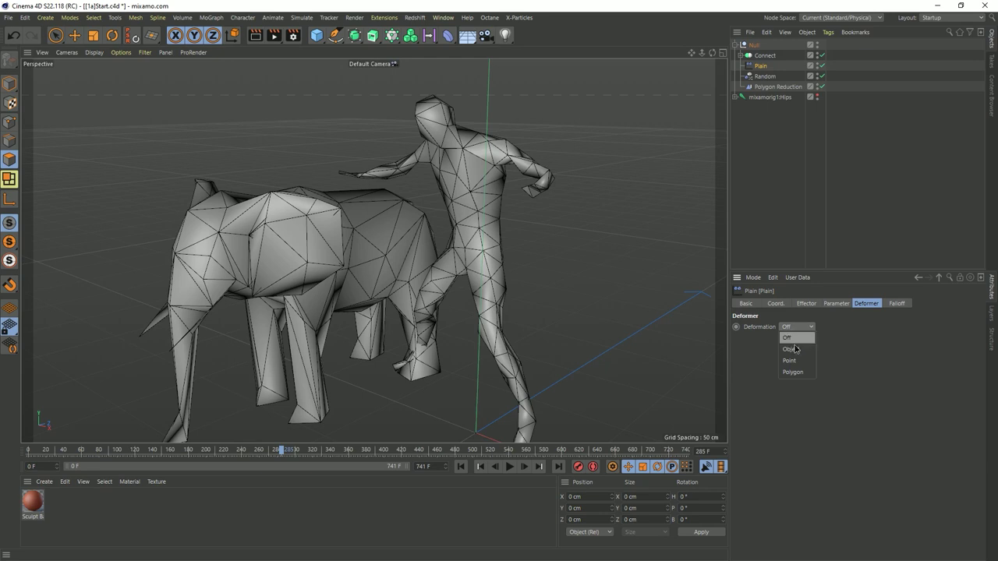
pyautogui.click(794, 360)
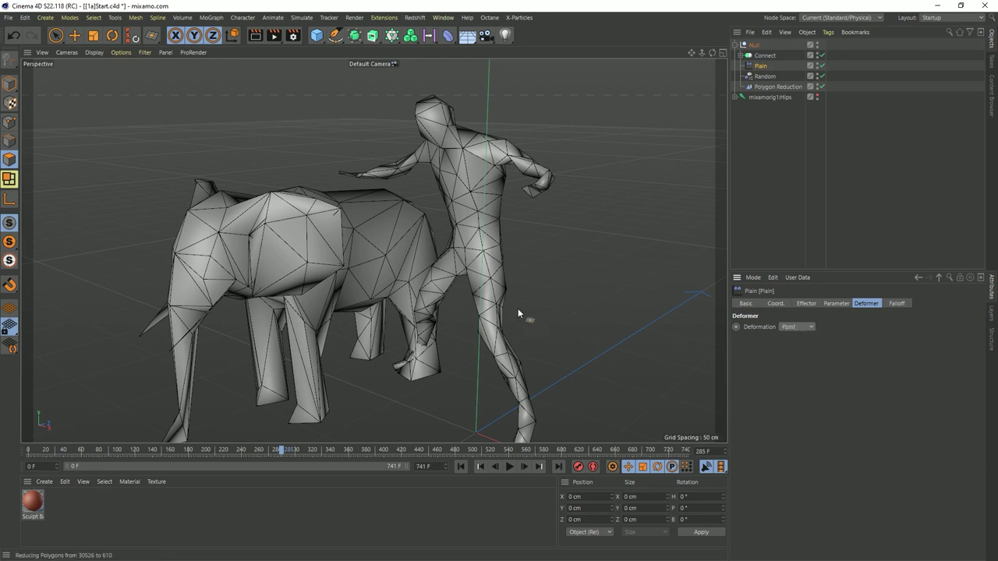
pyautogui.click(835, 304)
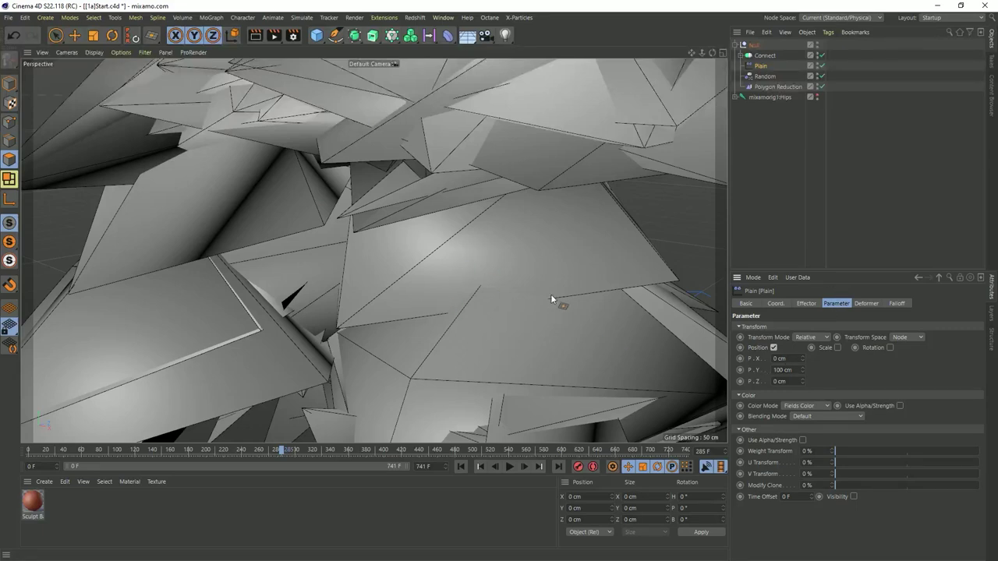
pyautogui.moveTo(794, 370); pyautogui.dragTo(736, 371)
pyautogui.write('0')
pyautogui.press('Tab')
pyautogui.write('2')
pyautogui.press('Return')
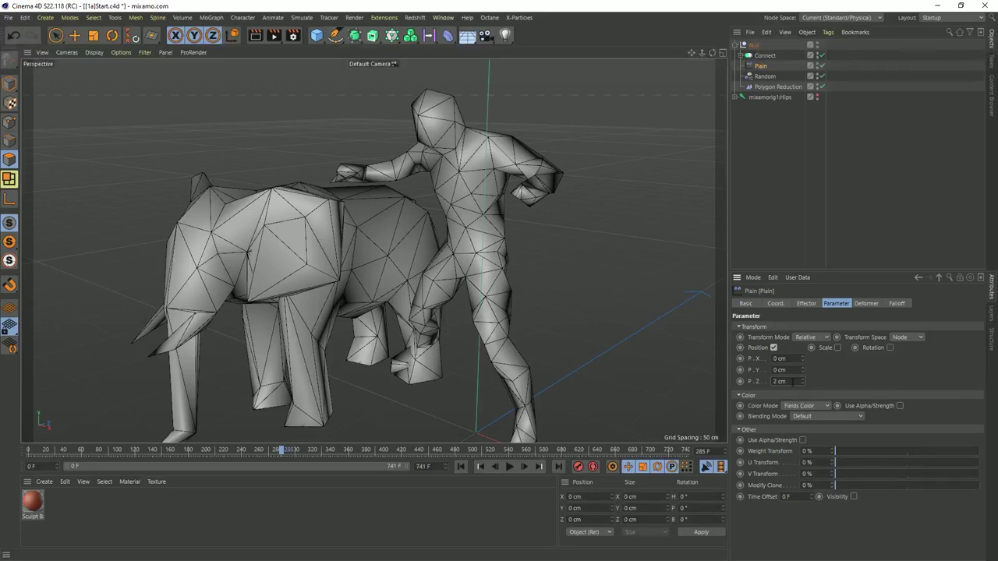
# - Compare Plain effector Z offsets of 5 cm and -2 cm, settling back on 2 cm
pyautogui.click(822, 65)
pyautogui.doubleClick(779, 381)
pyautogui.write('5')
pyautogui.press('Return')
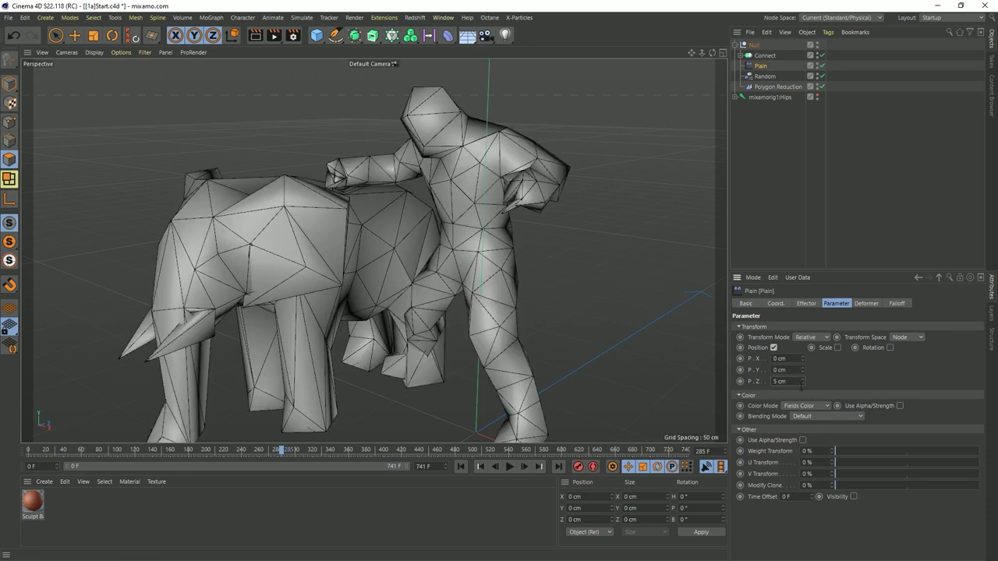
pyautogui.doubleClick(783, 381)
pyautogui.write('-2')
pyautogui.press('Return')
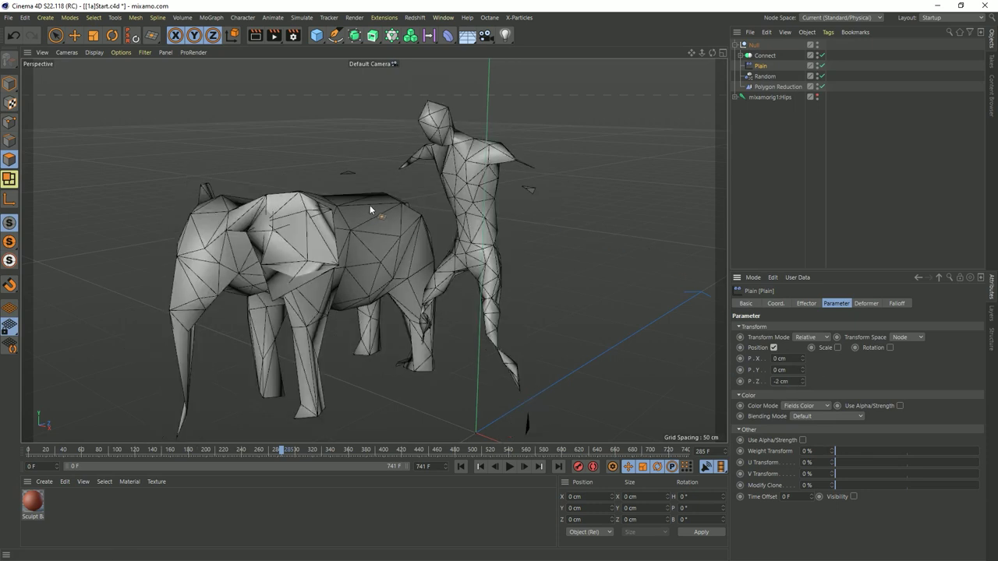
pyautogui.doubleClick(784, 381)
pyautogui.write('2')
pyautogui.press('Return')
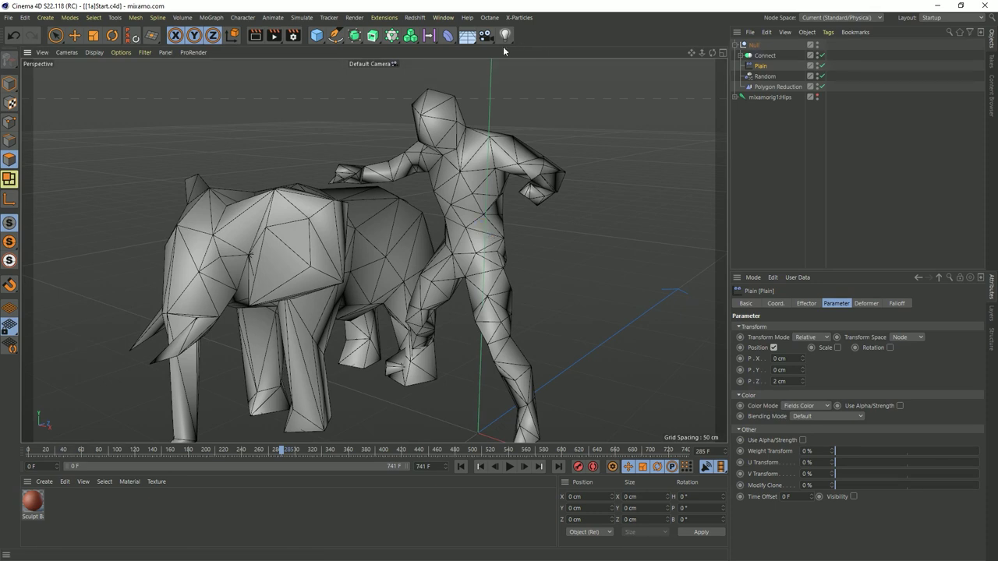
# - Add a Bevel deformer and place it last inside the Null, below Polygon Reduction
pyautogui.click(448, 36)
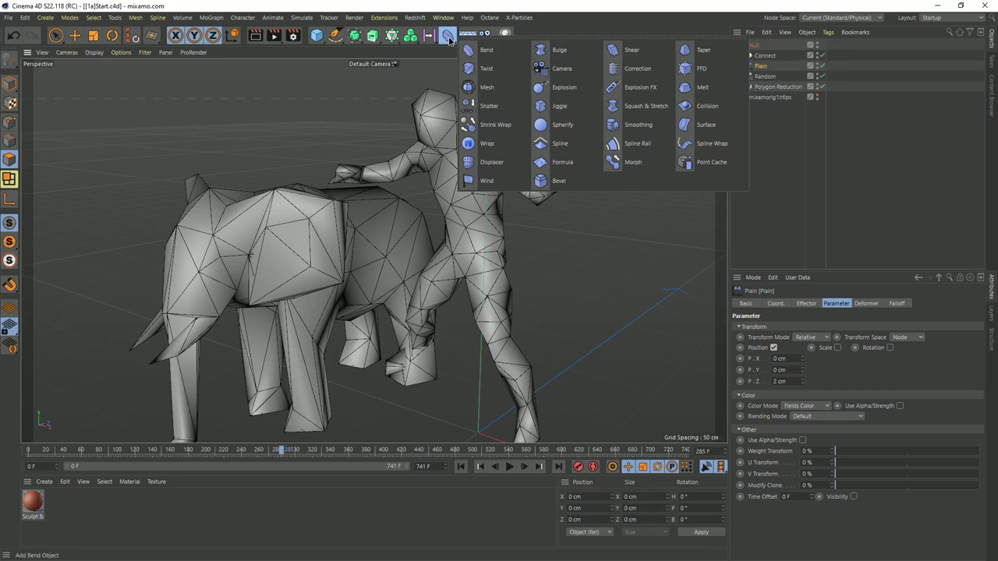
pyautogui.click(544, 181)
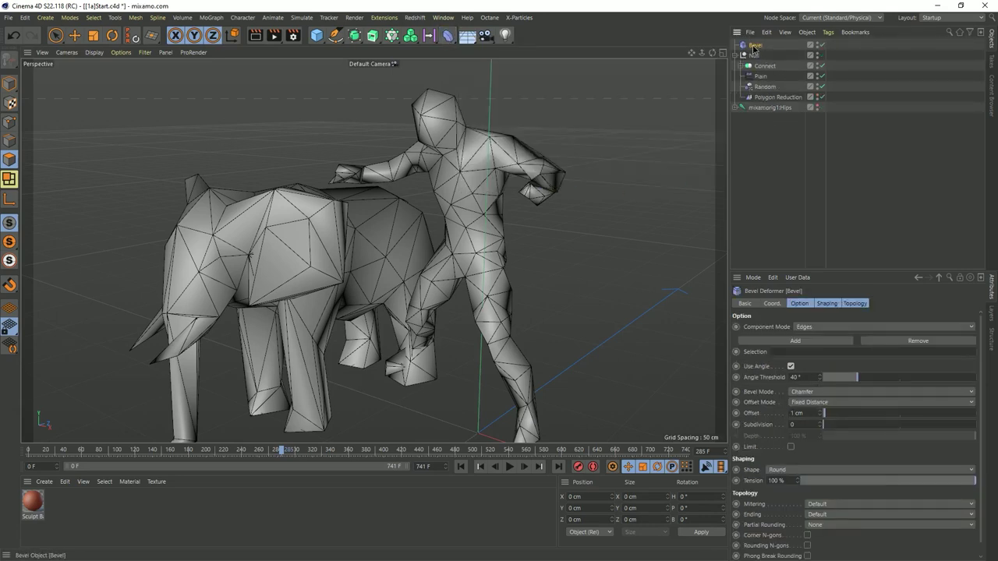
pyautogui.moveTo(749, 49); pyautogui.dragTo(762, 58)
pyautogui.moveTo(761, 55); pyautogui.dragTo(770, 100)
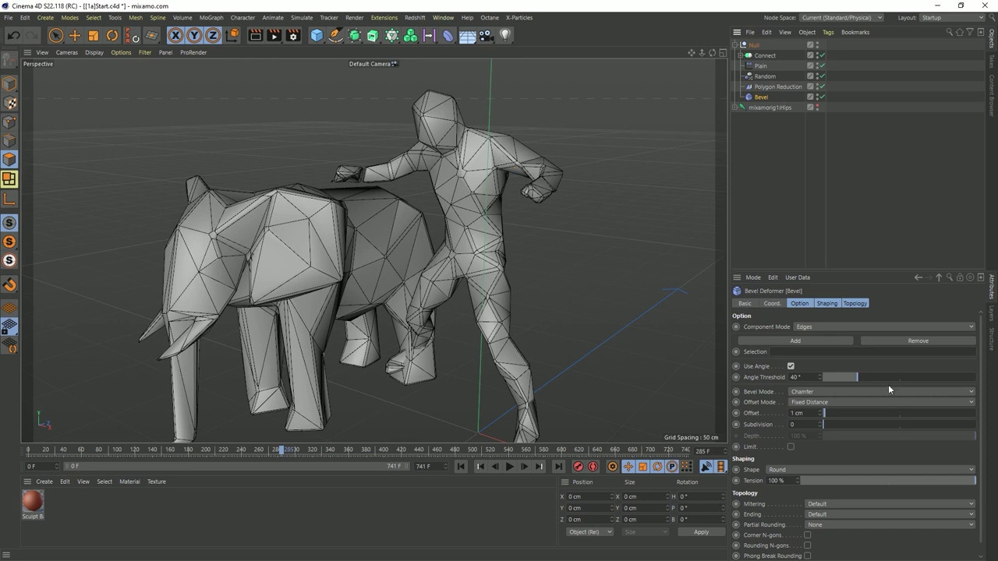
# - Make the Bevel chamfer all edges regardless of angle, with Subdivision 1
pyautogui.click(790, 367)
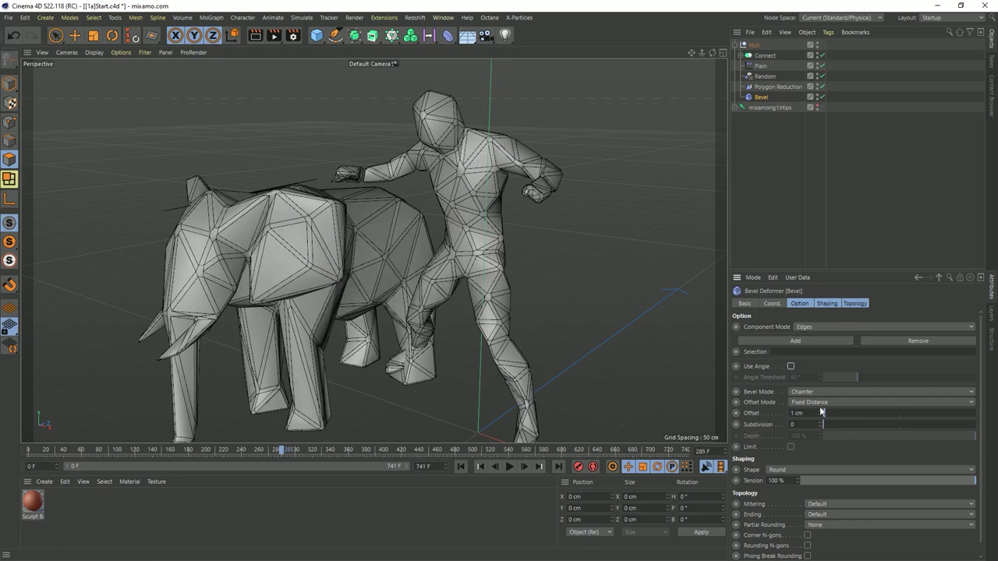
pyautogui.click(820, 422)
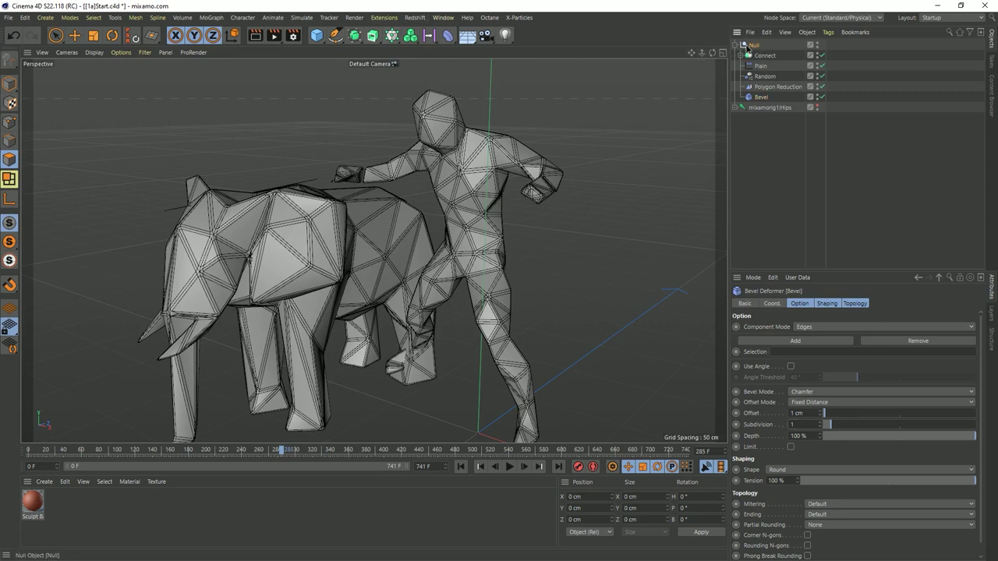
pyautogui.click(750, 46)
pyautogui.click(356, 37)
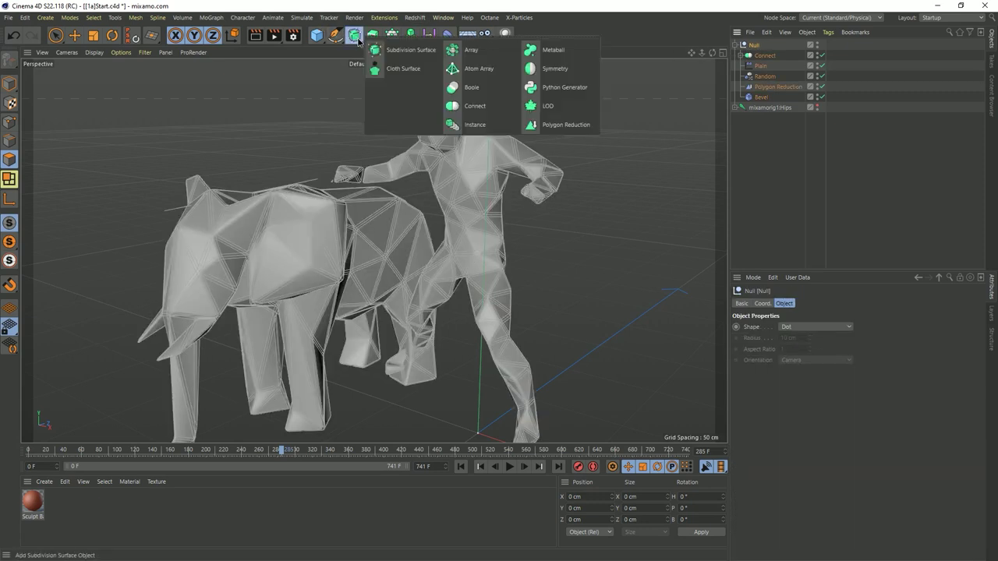
# - Wrap the Null in a Subdivision Surface and show the viewport in Gouraud Shading without lines
pyautogui.click(397, 51)
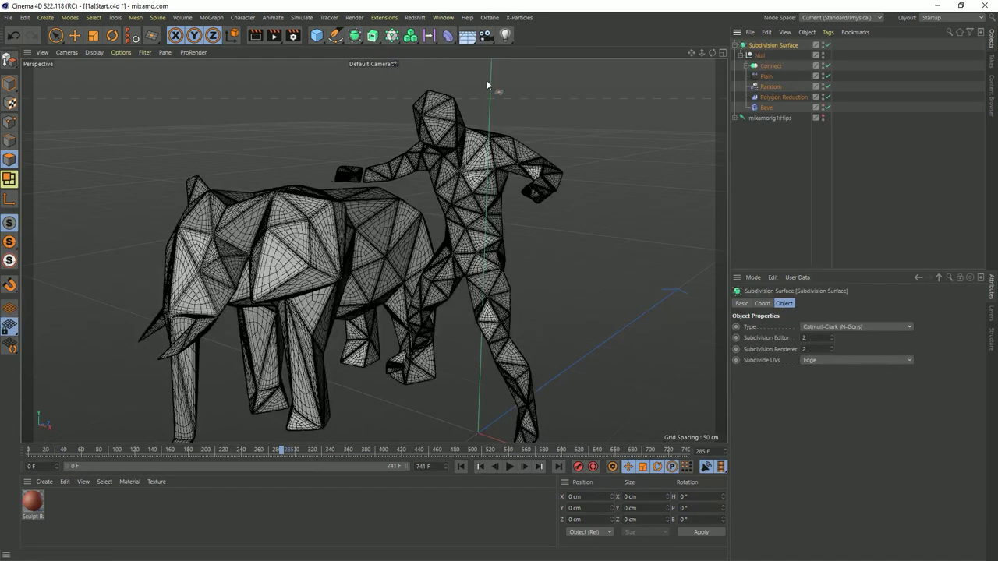
pyautogui.click(757, 213)
pyautogui.press('n')
pyautogui.press('a')
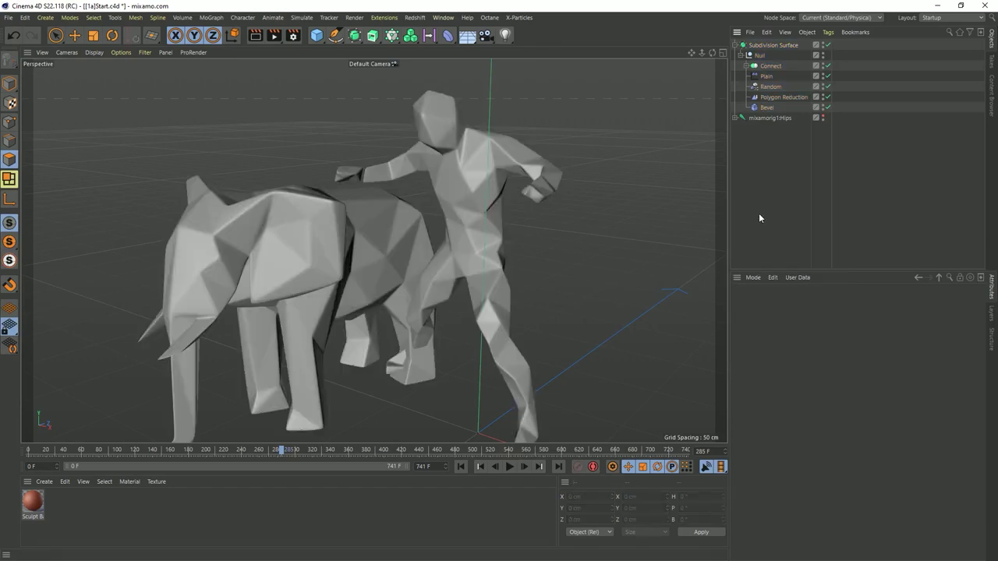
pyautogui.moveTo(281, 237)
pyautogui.keyDown('alt'); pyautogui.mouseDown()
pyautogui.moveTo(401, 211)
pyautogui.moveTo(406, 236)
pyautogui.moveTo(92, 204)
pyautogui.moveTo(212, 241)
pyautogui.moveTo(310, 230)
pyautogui.moveTo(250, 210)
pyautogui.moveTo(312, 247)
pyautogui.moveTo(293, 244)
pyautogui.mouseUp(); pyautogui.keyUp('alt')
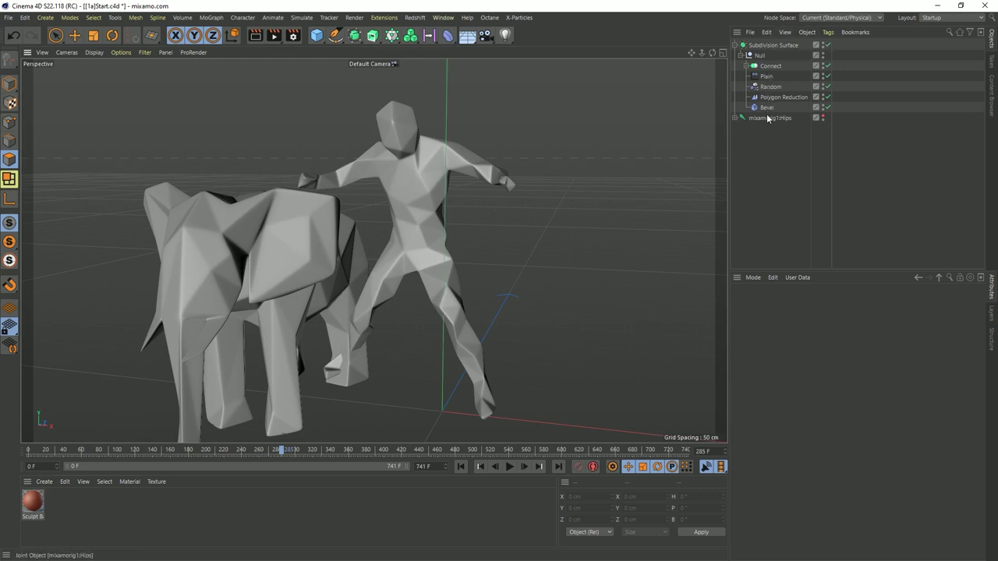
pyautogui.keyDown('alt'); pyautogui.moveTo(377, 205); pyautogui.dragTo(345, 218); pyautogui.keyUp('alt')
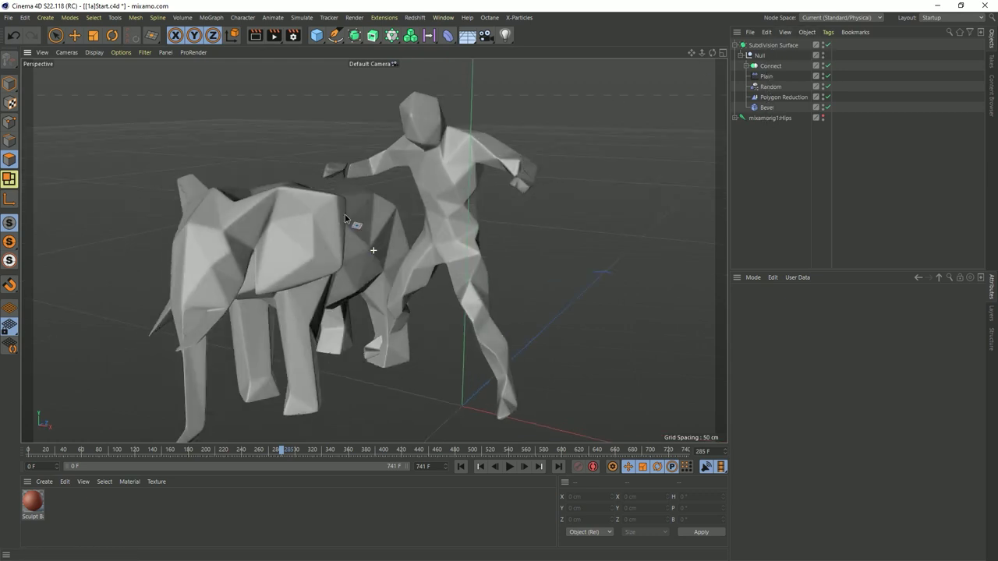
# - Play the animation twice to review the smoothed models, then return to the first frame
pyautogui.click(504, 467)
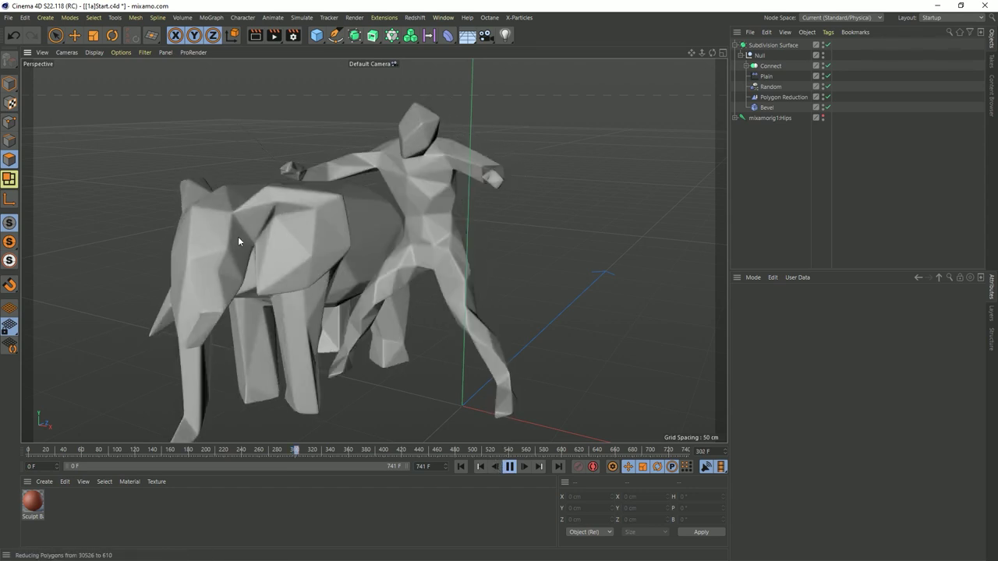
pyautogui.click(509, 466)
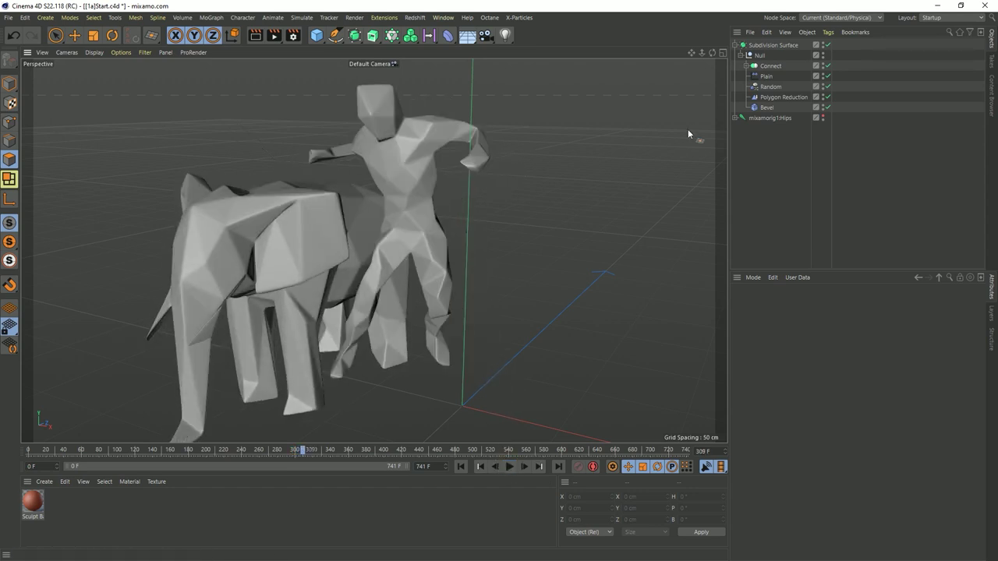
pyautogui.click(771, 86)
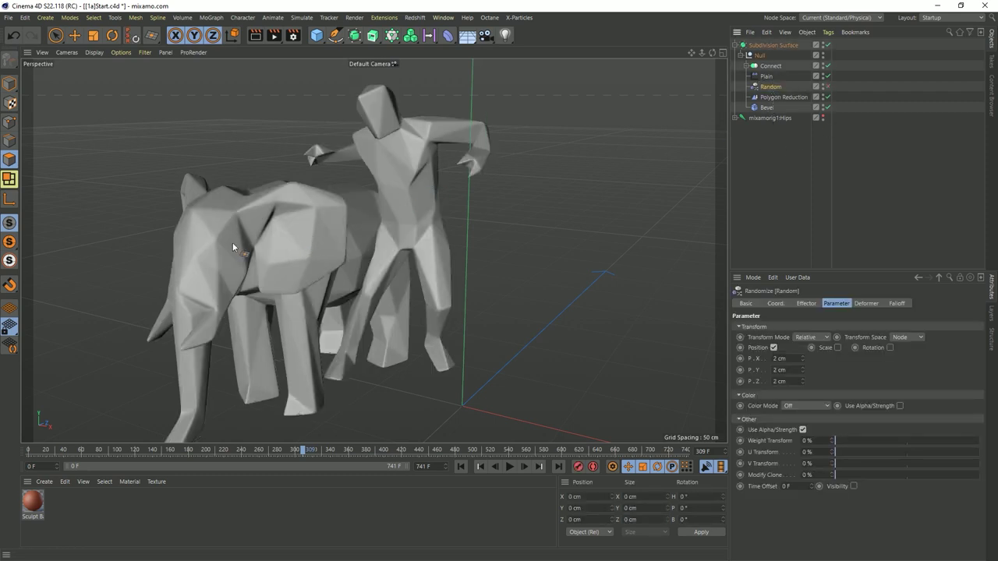
pyautogui.click(509, 466)
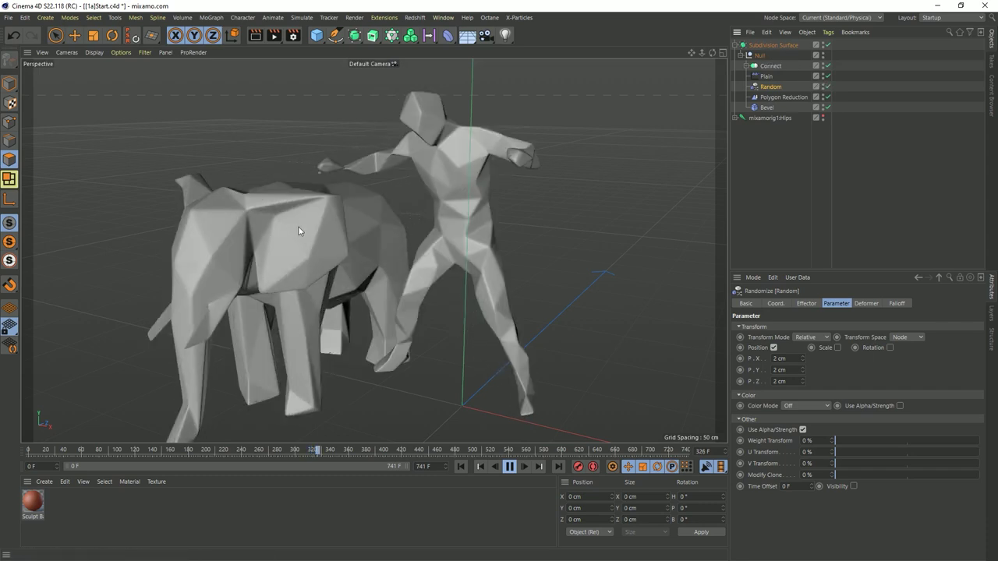
pyautogui.click(509, 467)
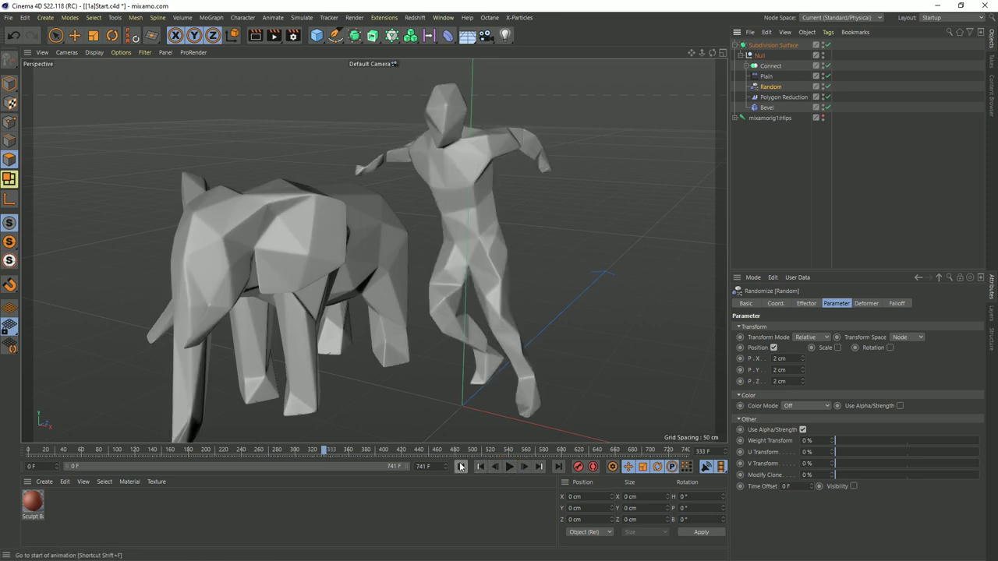
pyautogui.click(460, 466)
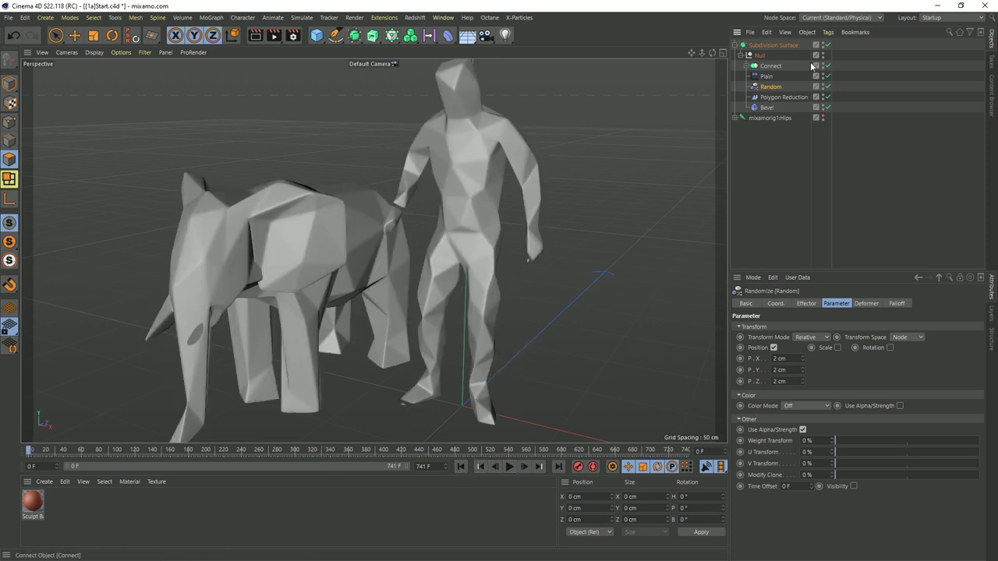
# - Disable the Subdivision Surface and switch the display to Gouraud Shading (Lines)
pyautogui.click(828, 44)
pyautogui.press('n')
pyautogui.press('b')
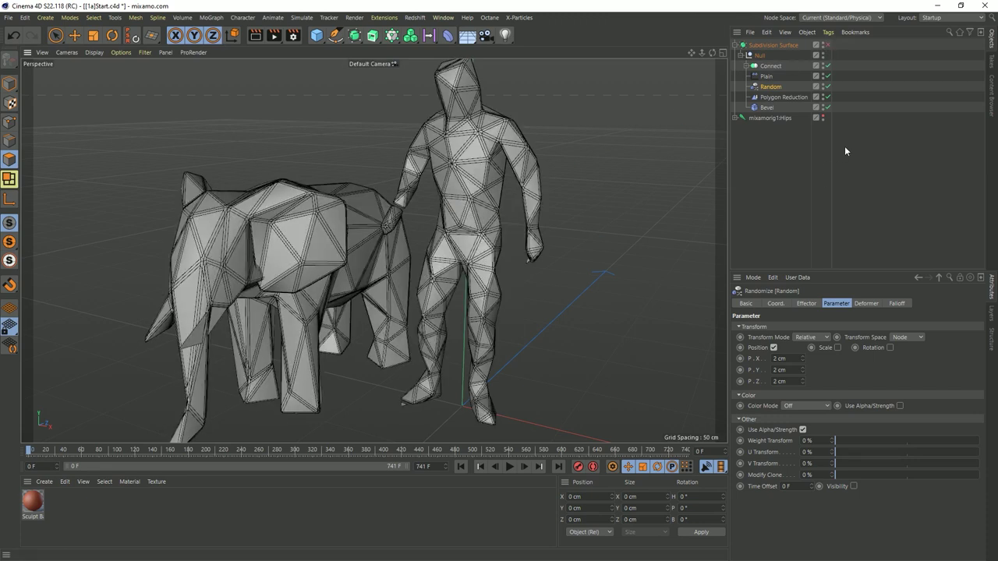
# - Set the Bevel deformer's Subdivision to 0
pyautogui.click(767, 108)
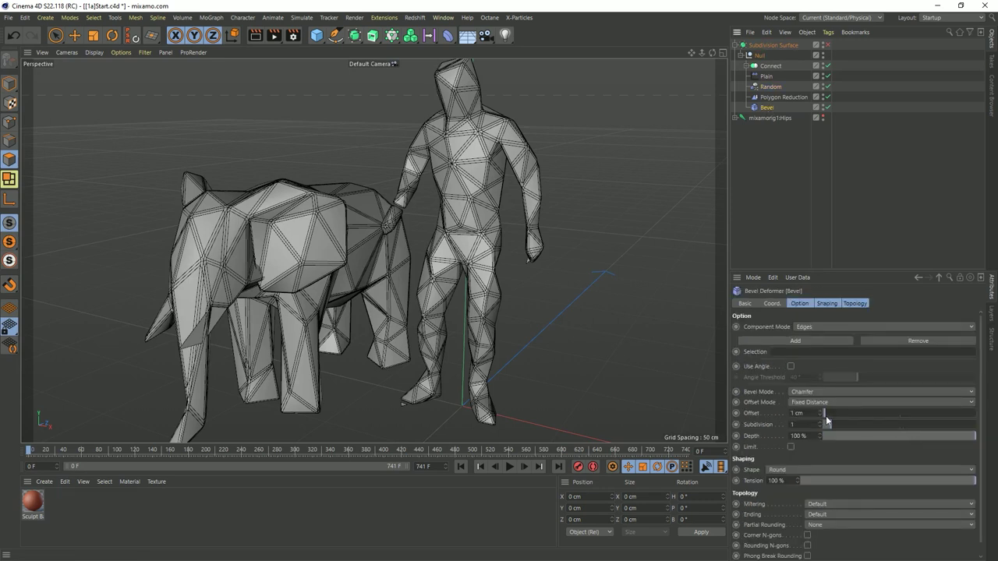
pyautogui.moveTo(829, 424); pyautogui.dragTo(824, 424)
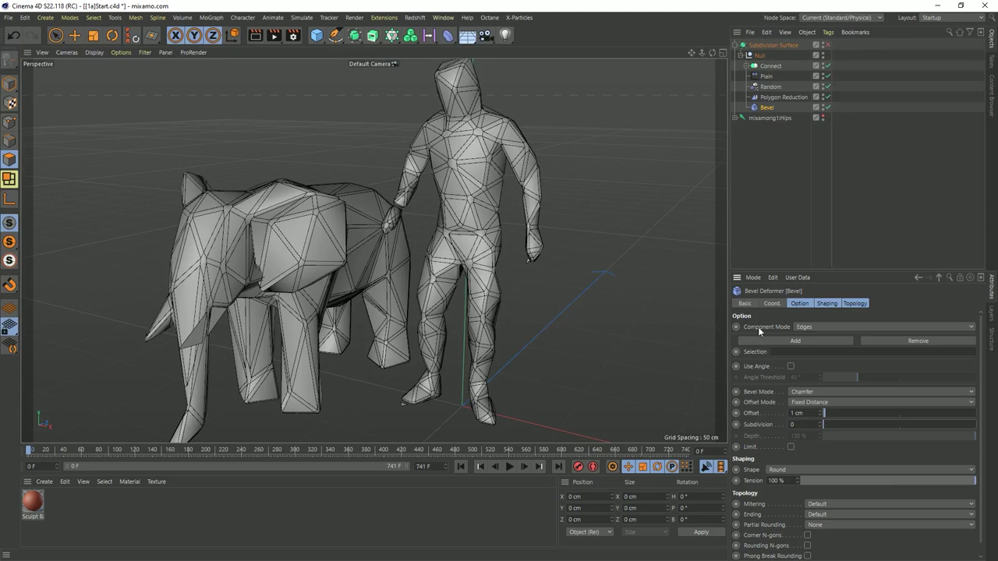
pyautogui.click(806, 327)
# - Bevel points instead of edges, try Offsets from 8 cm to -45 cm, then reset to 1 cm
pyautogui.click(815, 338)
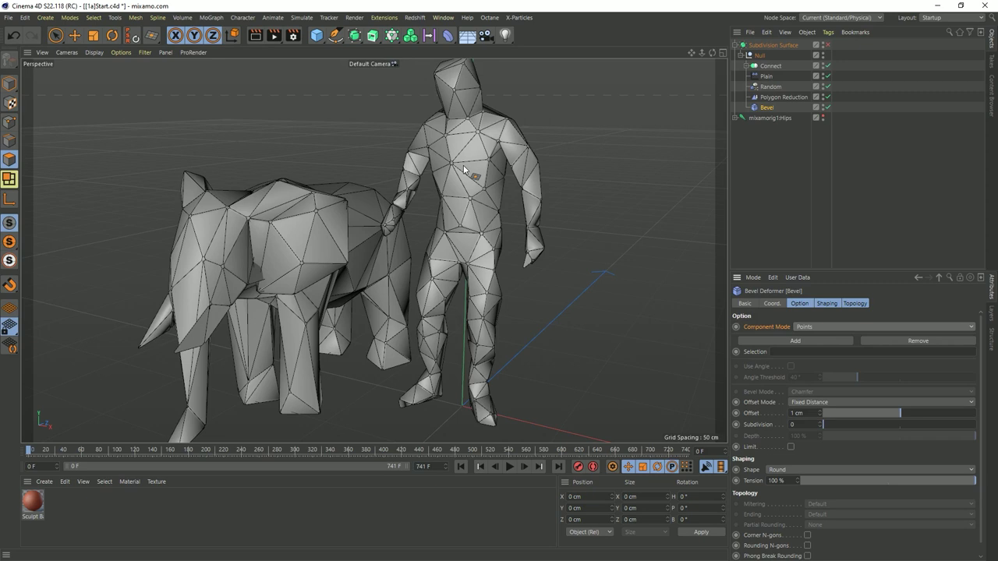
pyautogui.click(819, 410)
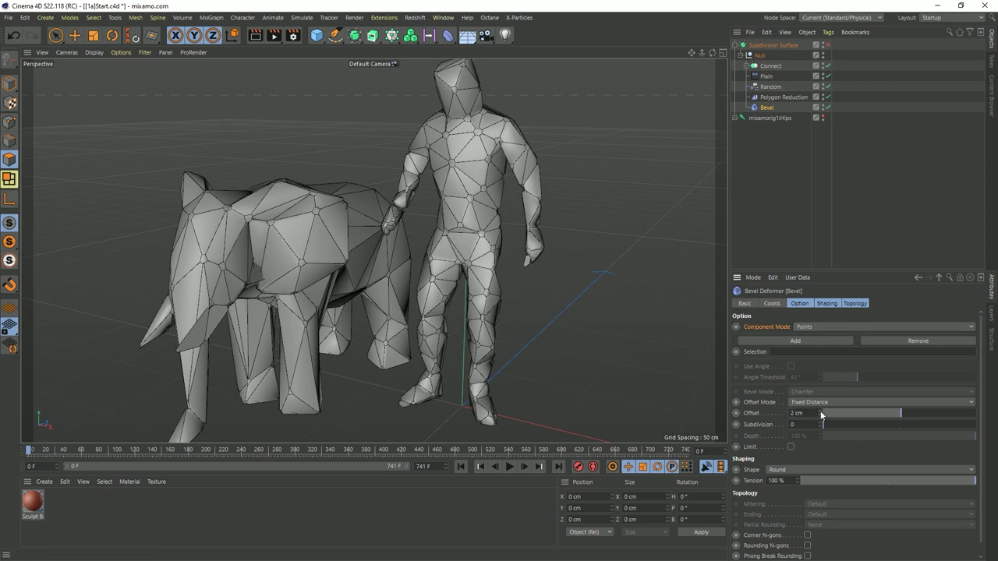
pyautogui.click(820, 411)
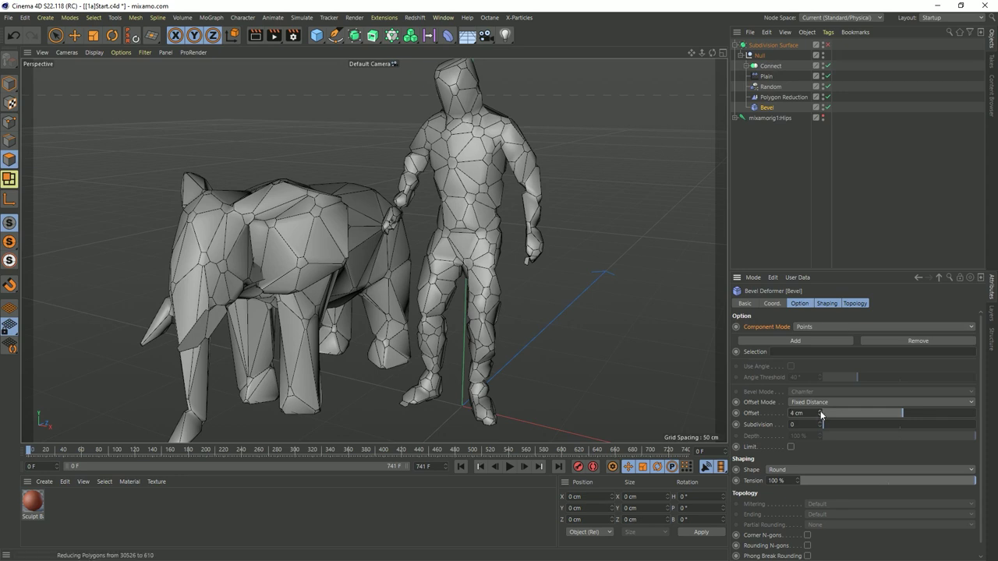
pyautogui.click(820, 410)
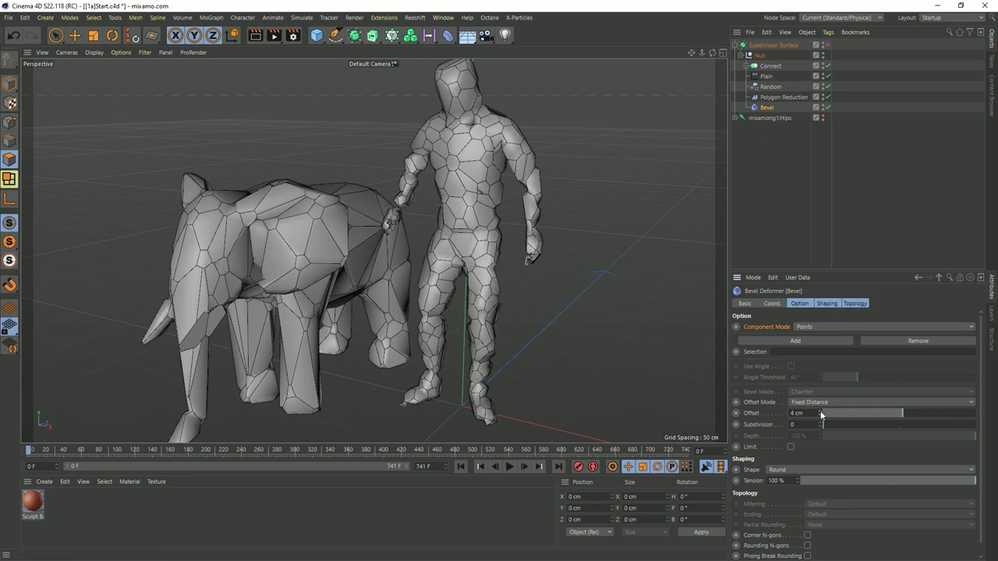
pyautogui.click(820, 410)
pyautogui.click(820, 411)
pyautogui.click(820, 411)
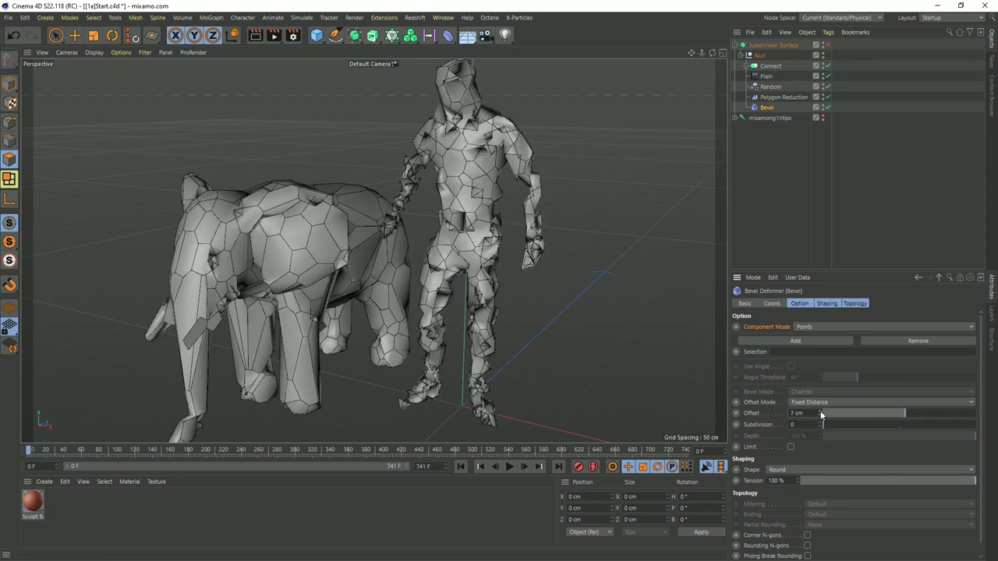
pyautogui.click(820, 411)
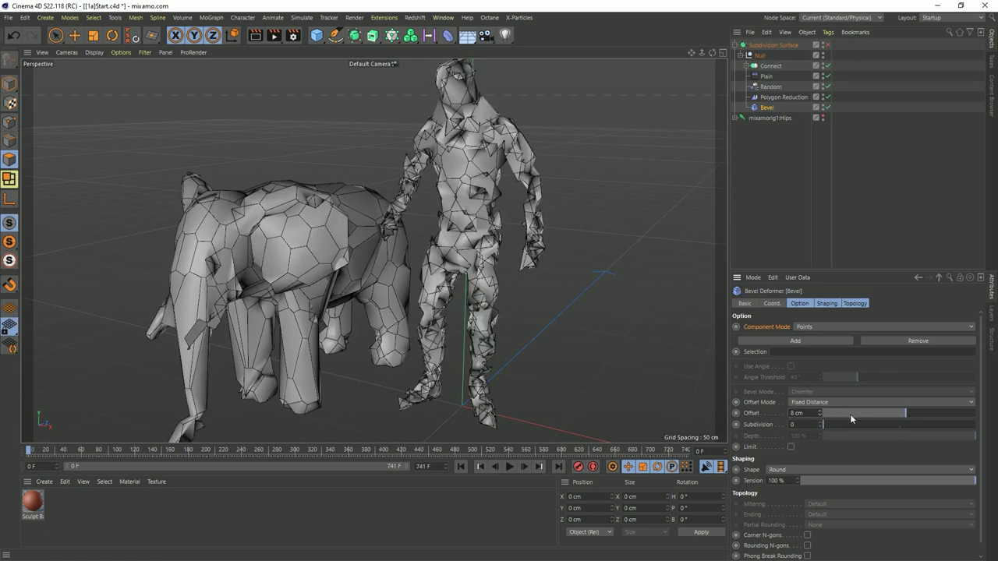
pyautogui.moveTo(854, 418); pyautogui.dragTo(820, 413)
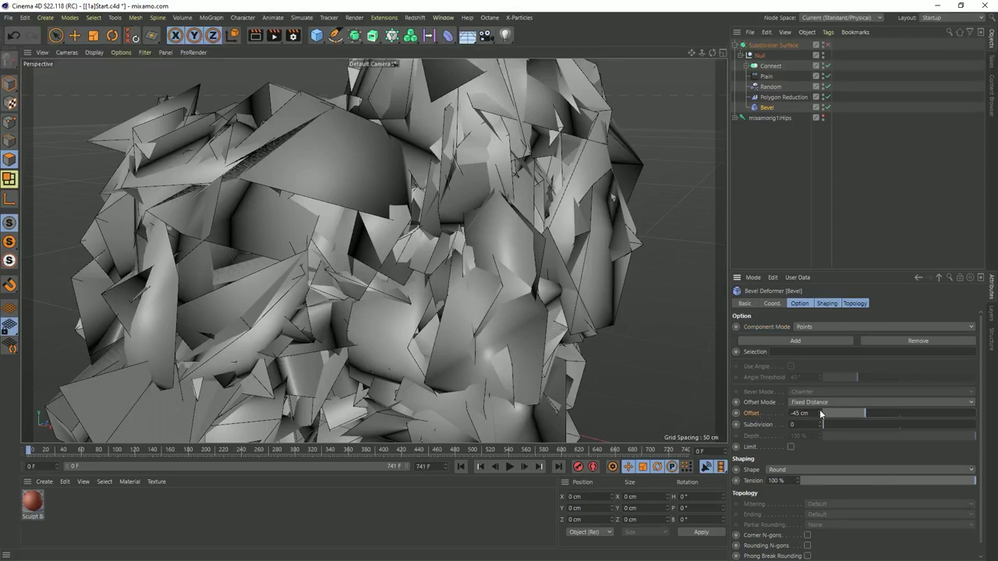
pyautogui.rightClick(819, 414)
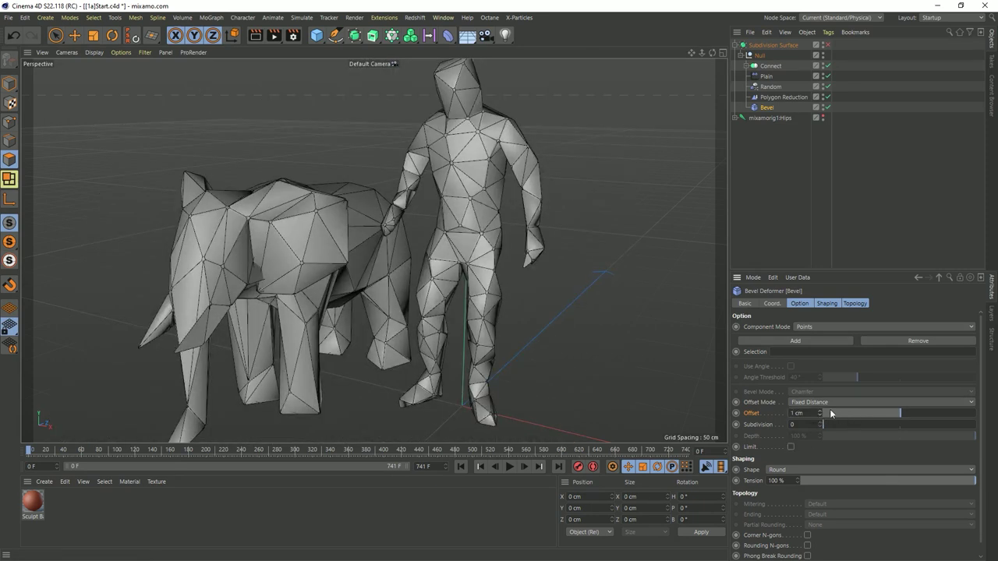
# - Enable the Bevel's Limit option, raise Offset to 56 cm, and orbit to inspect the facets
pyautogui.click(790, 447)
pyautogui.click(904, 412)
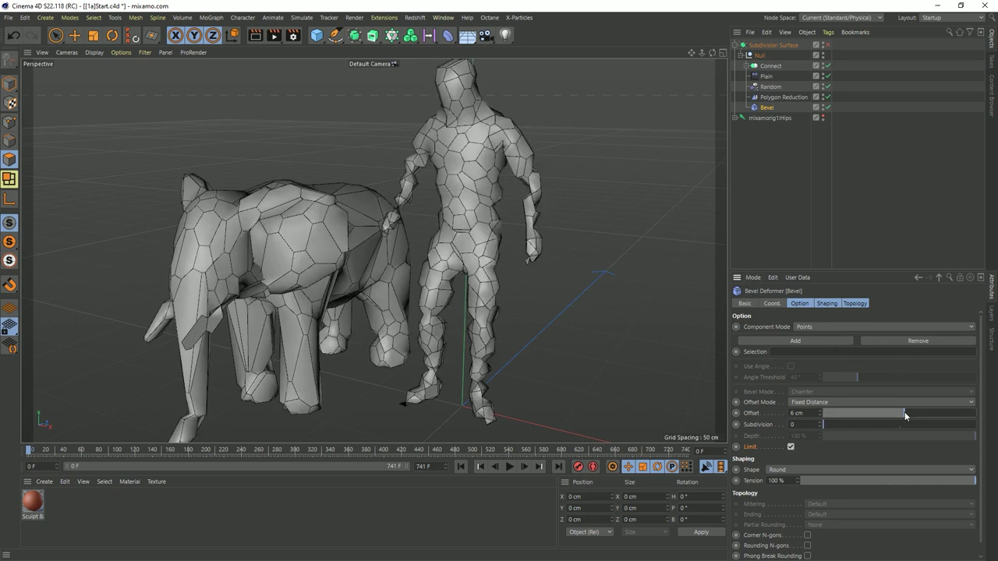
pyautogui.moveTo(904, 412); pyautogui.dragTo(945, 415)
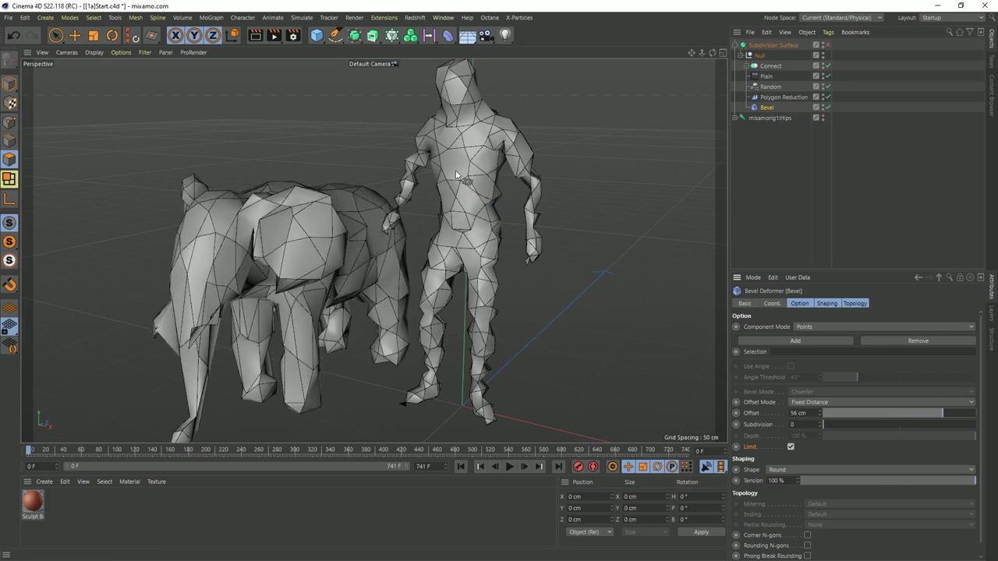
pyautogui.keyDown('alt'); pyautogui.moveTo(467, 181); pyautogui.dragTo(480, 103); pyautogui.keyUp('alt')
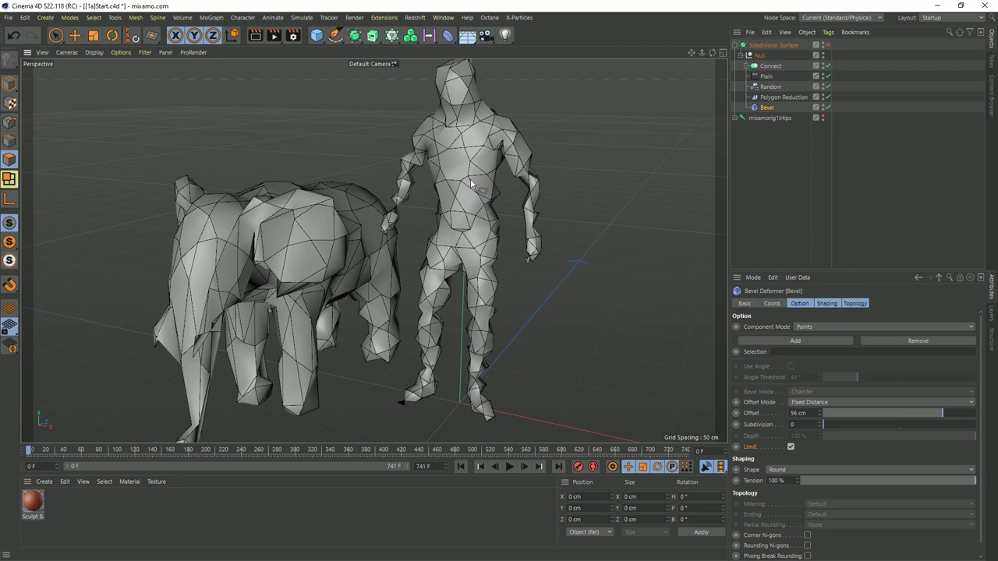
pyautogui.keyDown('alt'); pyautogui.moveTo(520, 224); pyautogui.dragTo(414, 212); pyautogui.keyUp('alt')
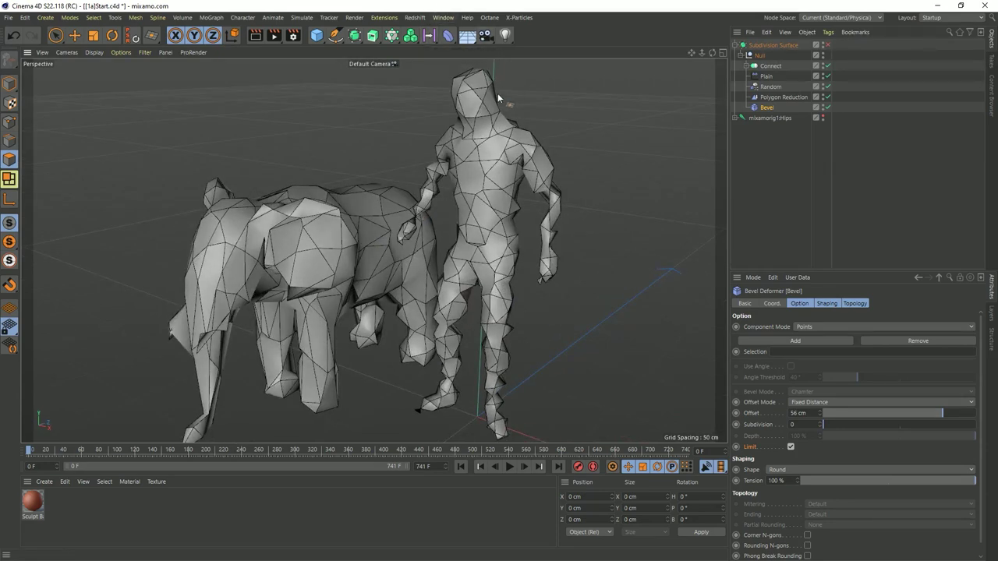
pyautogui.keyDown('alt'); pyautogui.moveTo(433, 231); pyautogui.dragTo(472, 132); pyautogui.keyUp('alt')
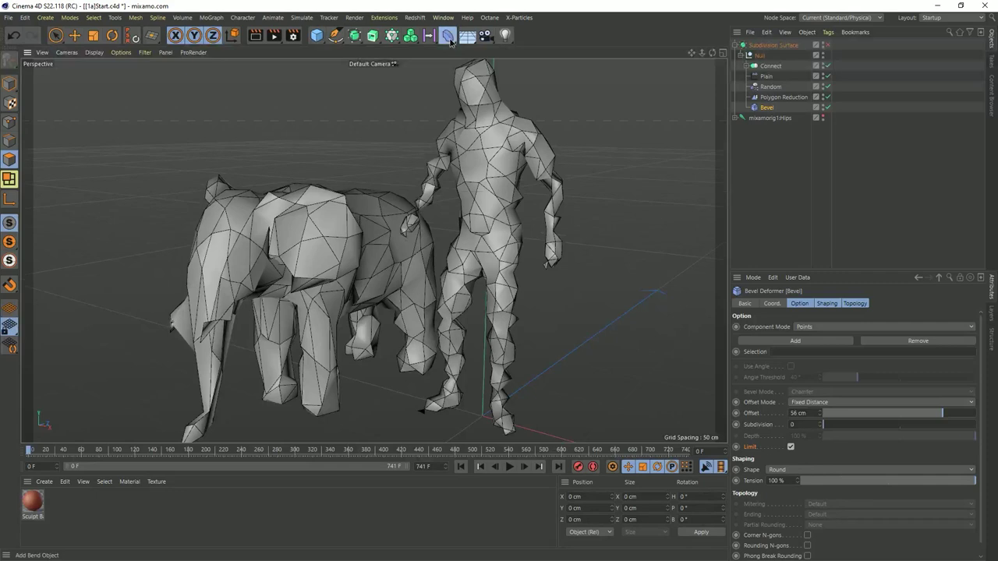
# - Add a Smoothing deformer inside the Null below Bevel and inspect the rounded models
pyautogui.click(448, 35)
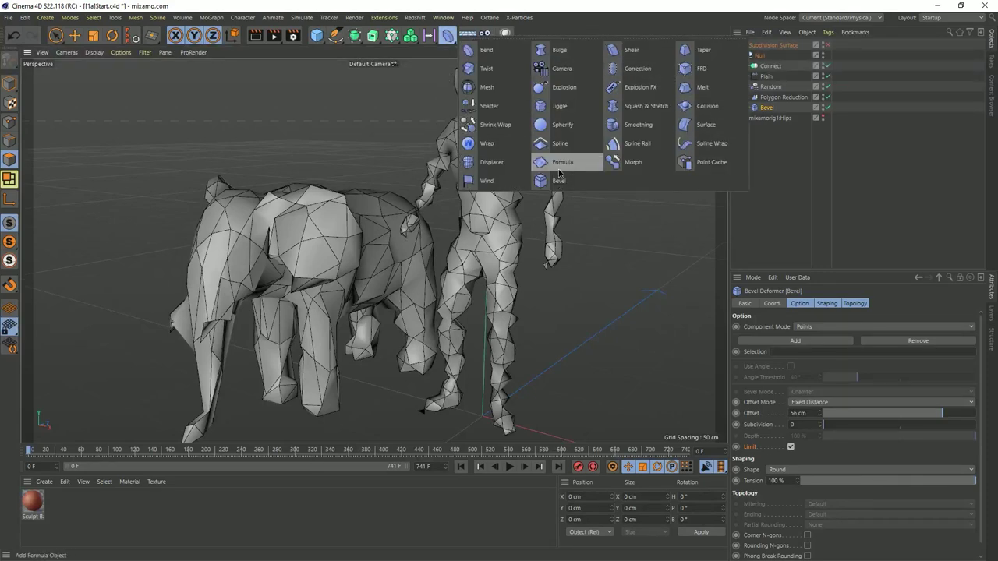
pyautogui.click(638, 124)
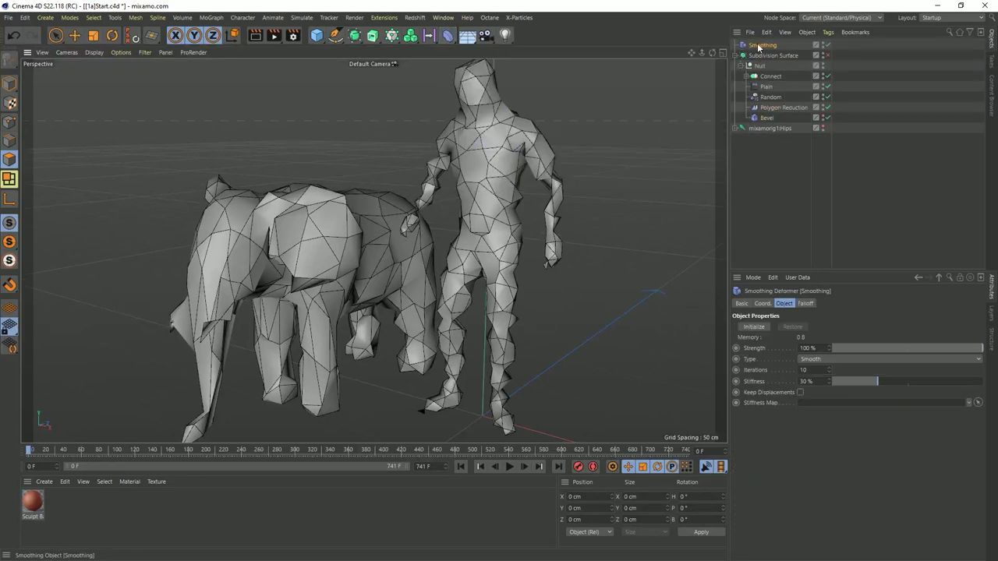
pyautogui.moveTo(770, 56); pyautogui.dragTo(765, 124)
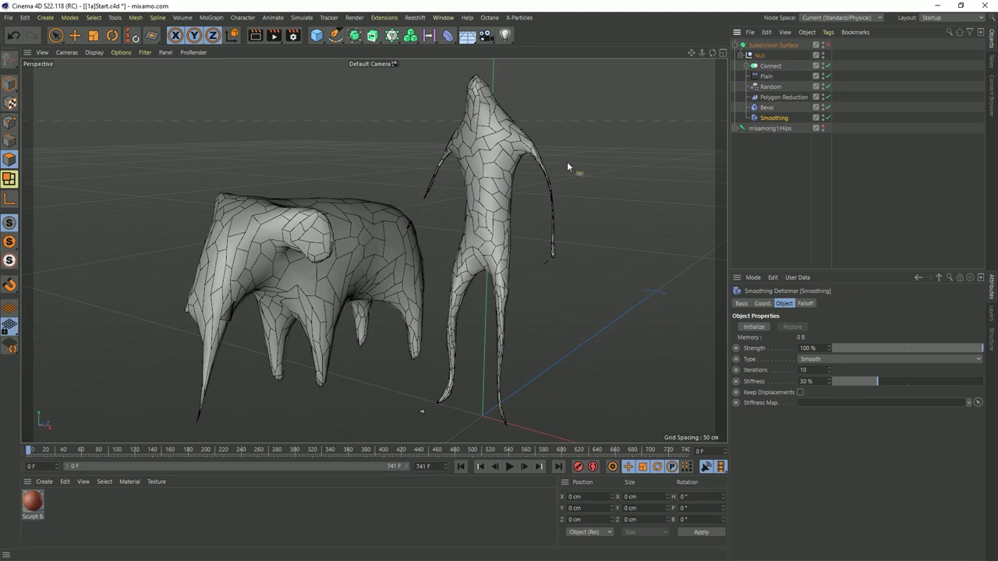
pyautogui.keyDown('alt'); pyautogui.moveTo(457, 121); pyautogui.dragTo(507, 191); pyautogui.keyUp('alt')
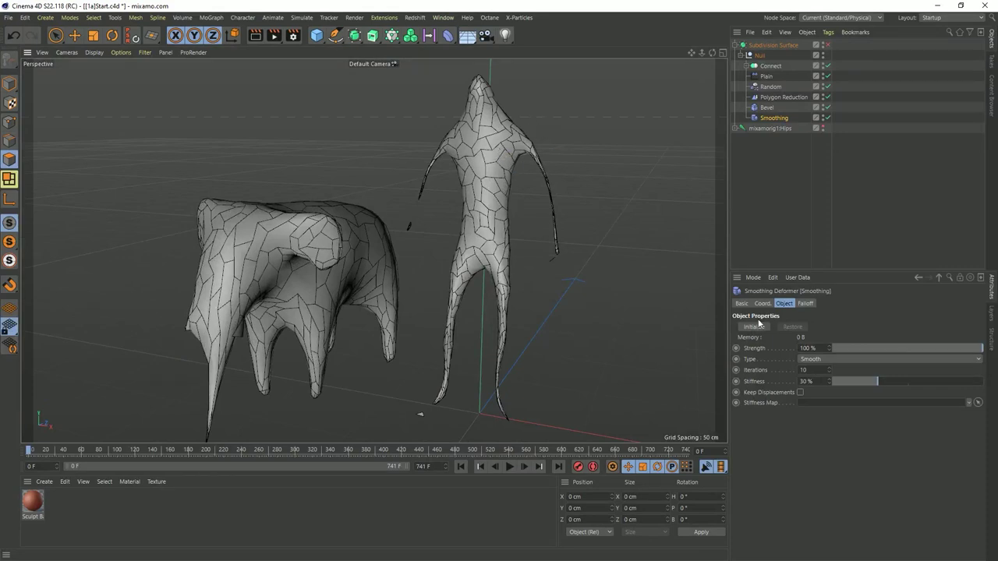
pyautogui.scroll(3, 496, 167)
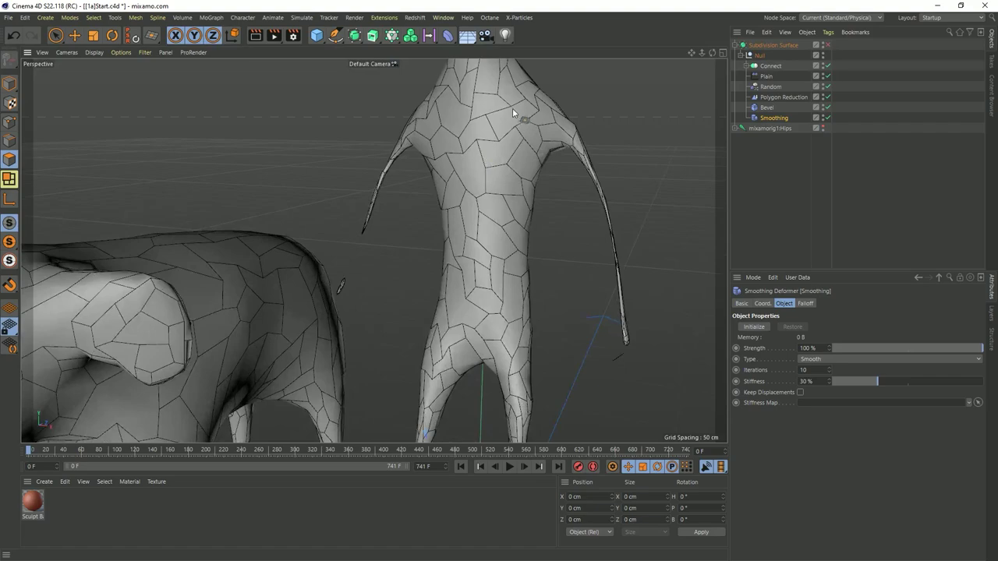
pyautogui.moveTo(538, 125)
pyautogui.keyDown('alt'); pyautogui.mouseDown()
pyautogui.moveTo(396, 124)
pyautogui.moveTo(472, 107)
pyautogui.moveTo(543, 131)
pyautogui.mouseUp(); pyautogui.keyUp('alt')
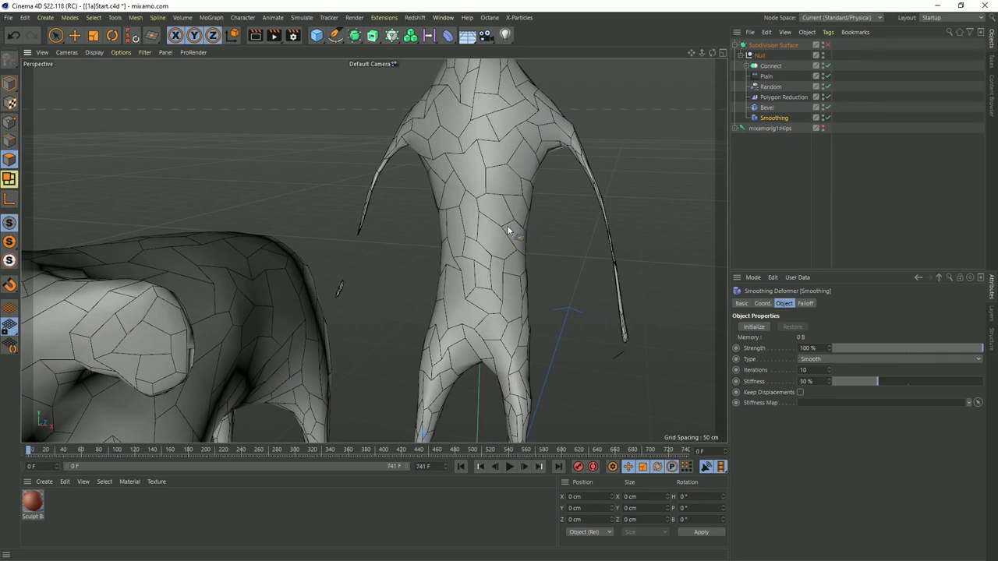
pyautogui.keyDown('alt'); pyautogui.moveTo(510, 229); pyautogui.dragTo(467, 153); pyautogui.keyUp('alt')
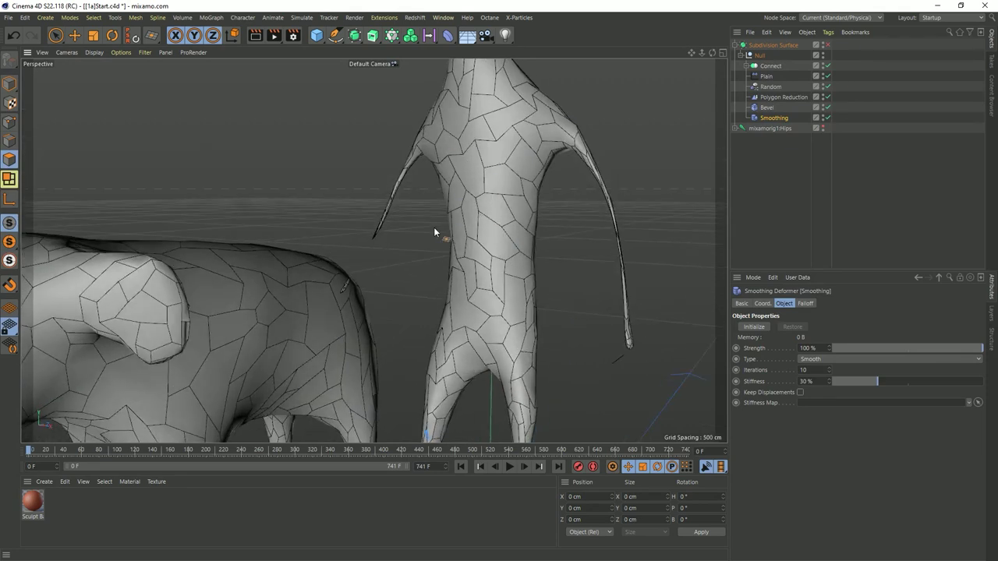
pyautogui.scroll(-6, 464, 235)
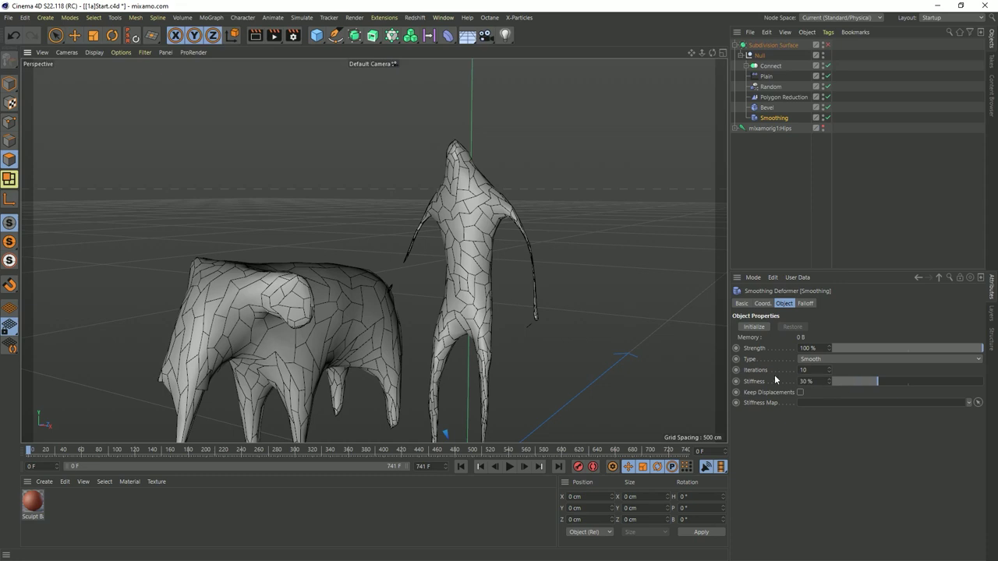
# - Raise Smoothing Stiffness to 84% and select all five deformers from Plain to Smoothing
pyautogui.moveTo(867, 381); pyautogui.dragTo(959, 383)
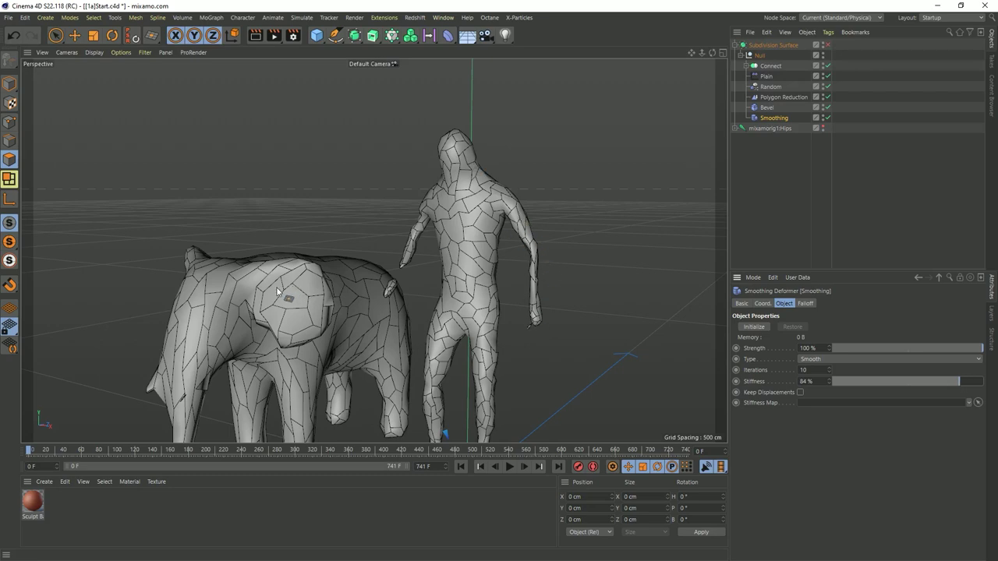
pyautogui.moveTo(311, 294)
pyautogui.keyDown('alt'); pyautogui.mouseDown()
pyautogui.moveTo(333, 290)
pyautogui.moveTo(307, 292)
pyautogui.mouseUp(); pyautogui.keyUp('alt')
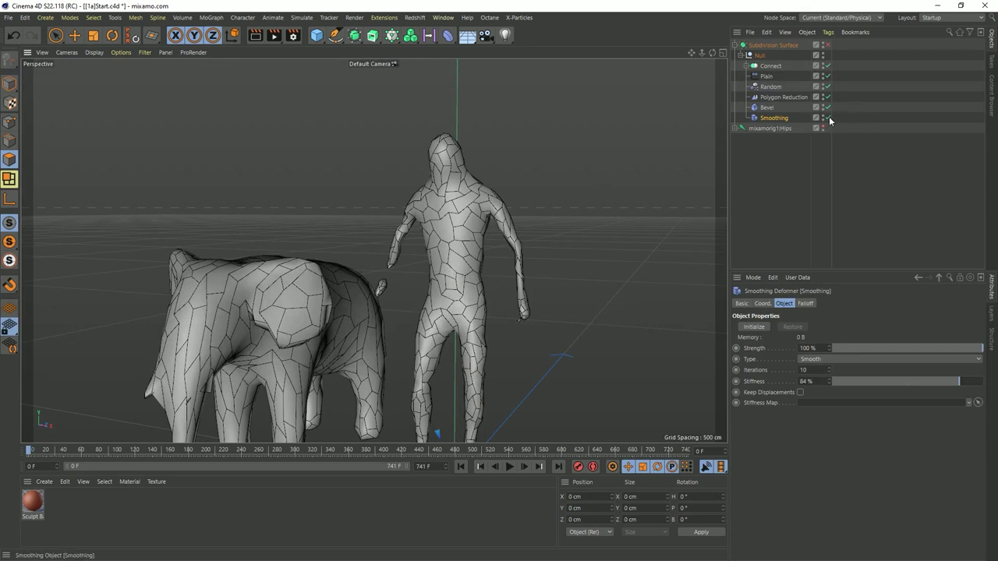
pyautogui.click(764, 78)
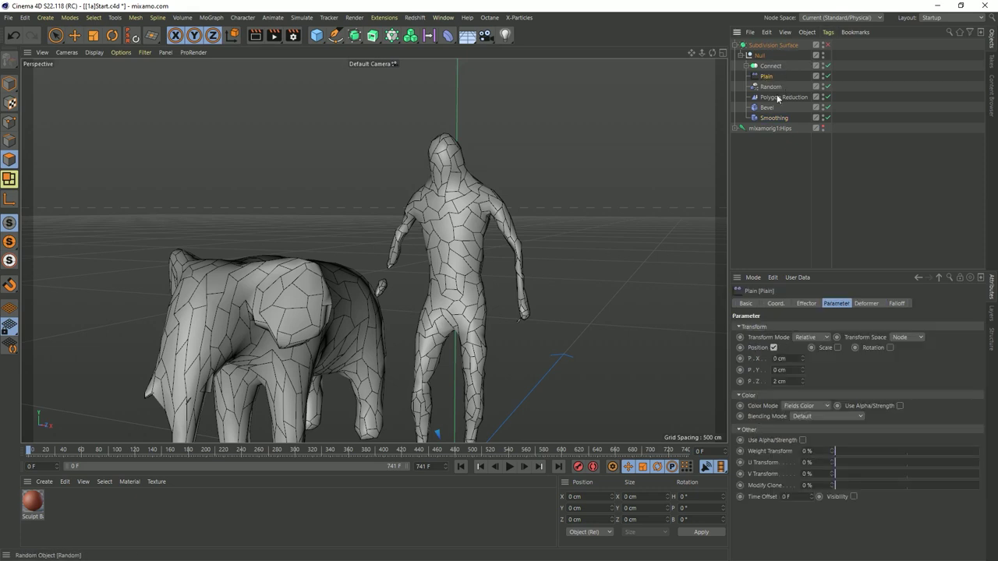
pyautogui.keyDown('shift'); pyautogui.click(777, 116); pyautogui.keyUp('shift')
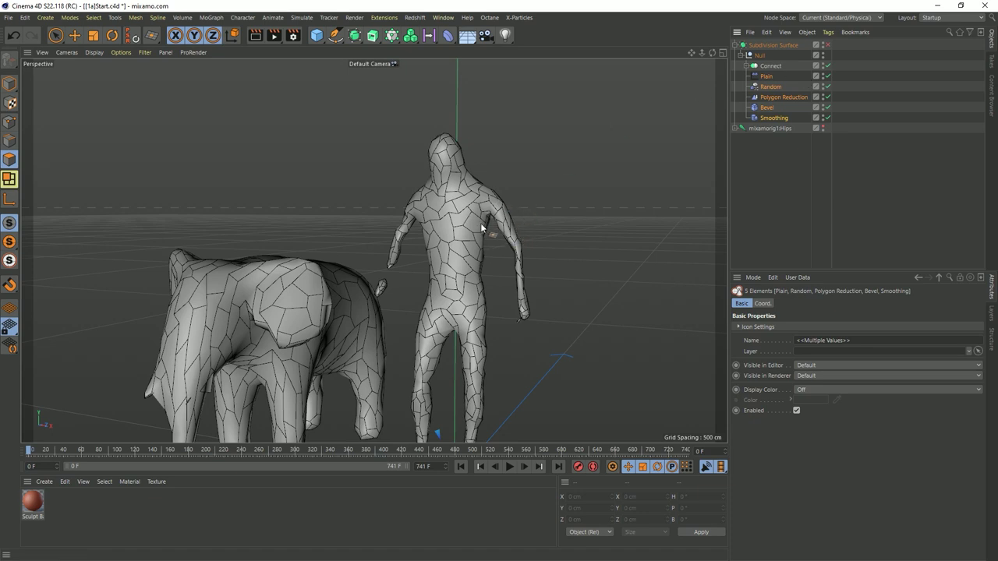
# - Switch off the Smoothing deformer and adjust the Bevel Offset, revealing the detailed meshes
pyautogui.click(791, 119)
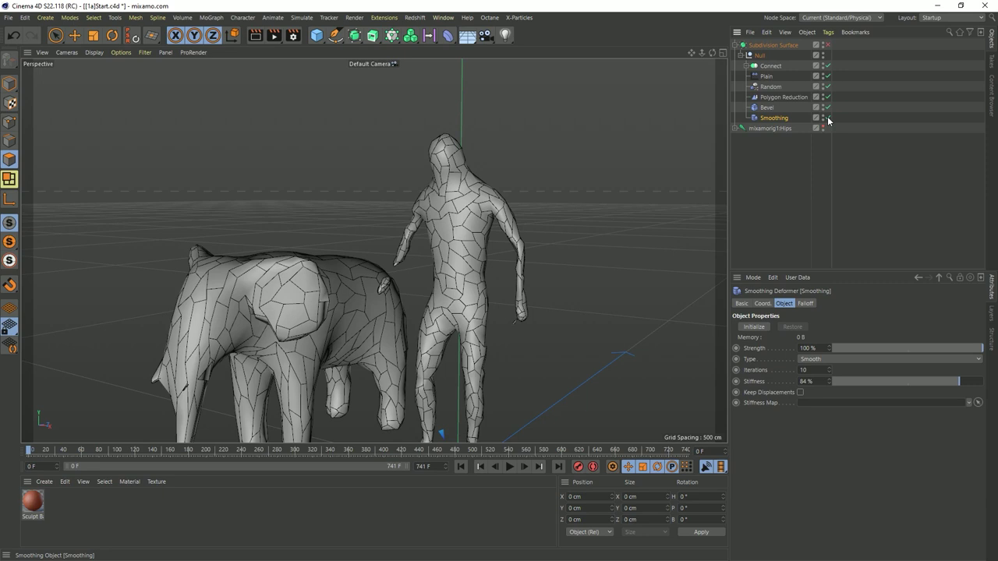
pyautogui.click(827, 118)
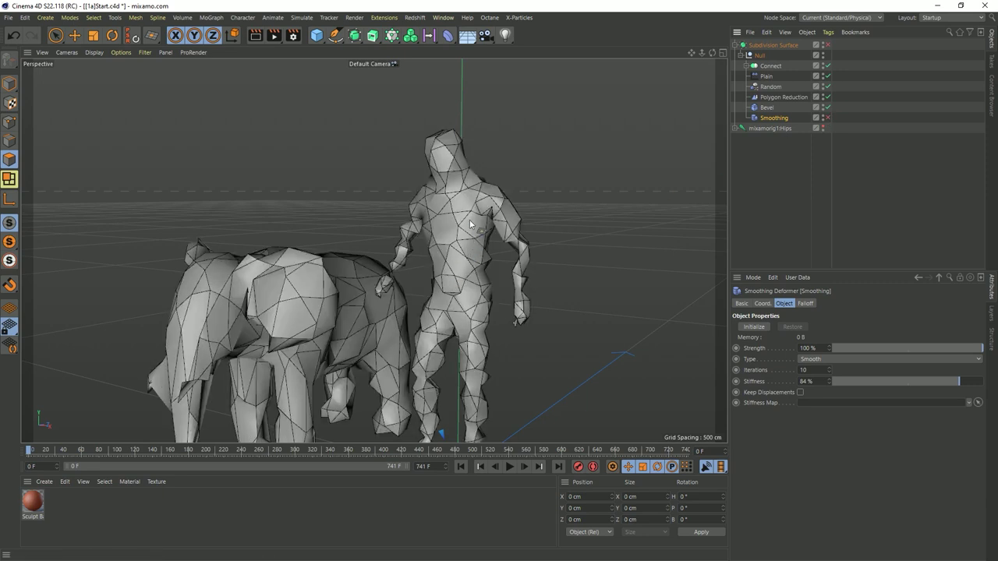
pyautogui.click(766, 108)
pyautogui.moveTo(916, 419)
pyautogui.mouseDown()
pyautogui.moveTo(895, 419)
pyautogui.moveTo(909, 417)
pyautogui.mouseUp()
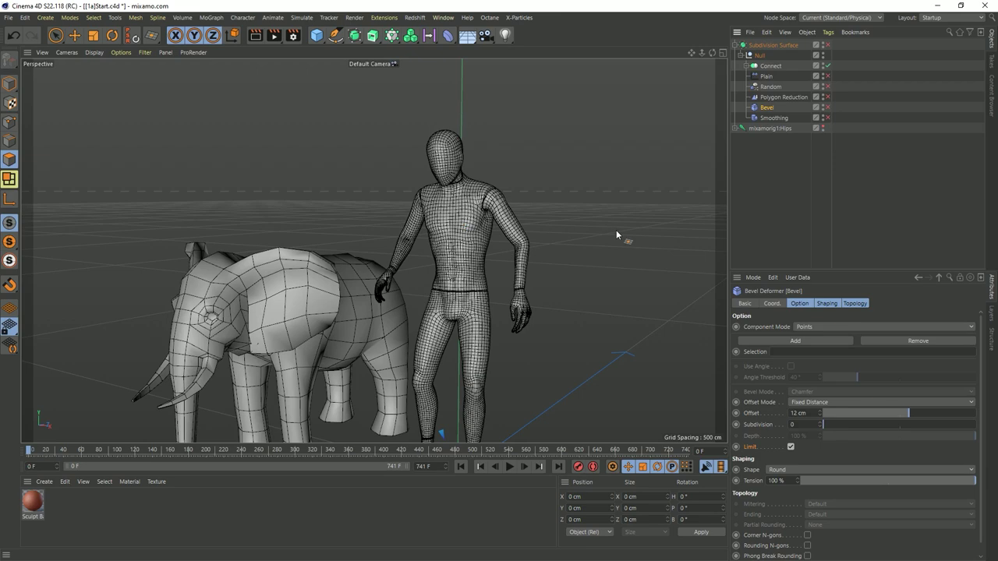
pyautogui.scroll(6, 428, 266)
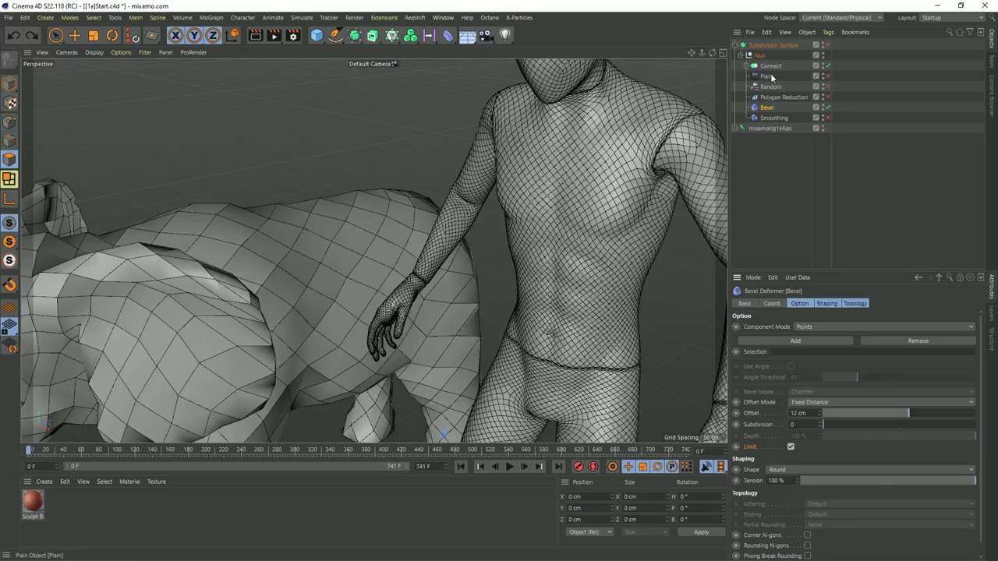
# - Expand the Connect group and move Ch36 out of it
pyautogui.click(747, 66)
pyautogui.moveTo(781, 85); pyautogui.dragTo(768, 153)
pyautogui.scroll(-5, 231, 287)
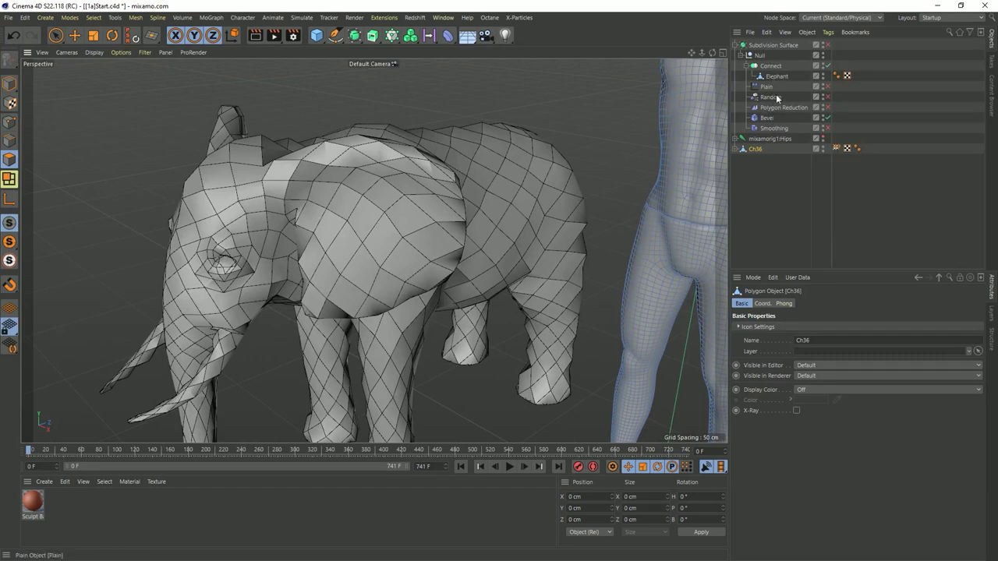
# - Set the Bevel Offset to 1 cm, then lower it to -4 cm
pyautogui.click(768, 118)
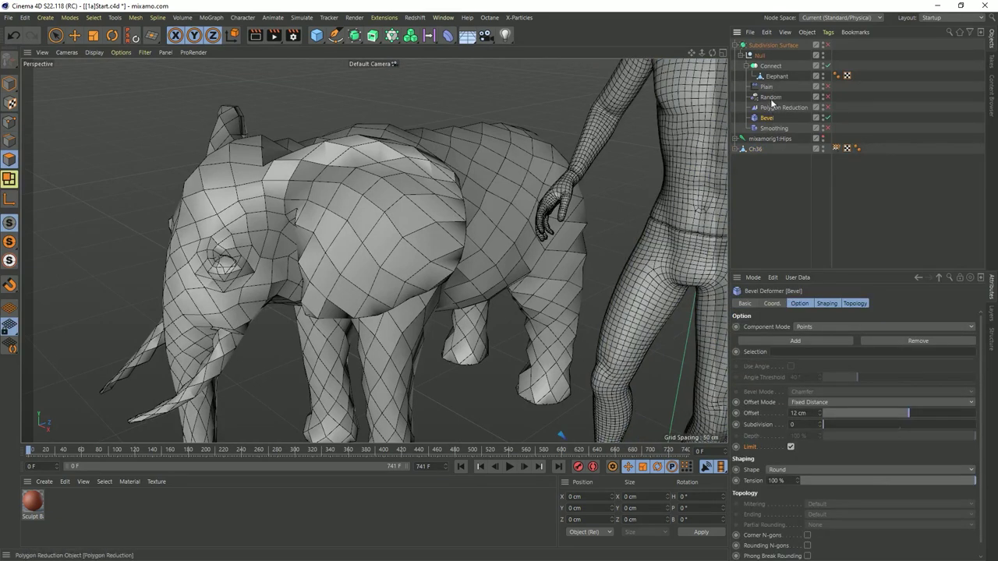
pyautogui.press('BackSpace')
pyautogui.press('Return')
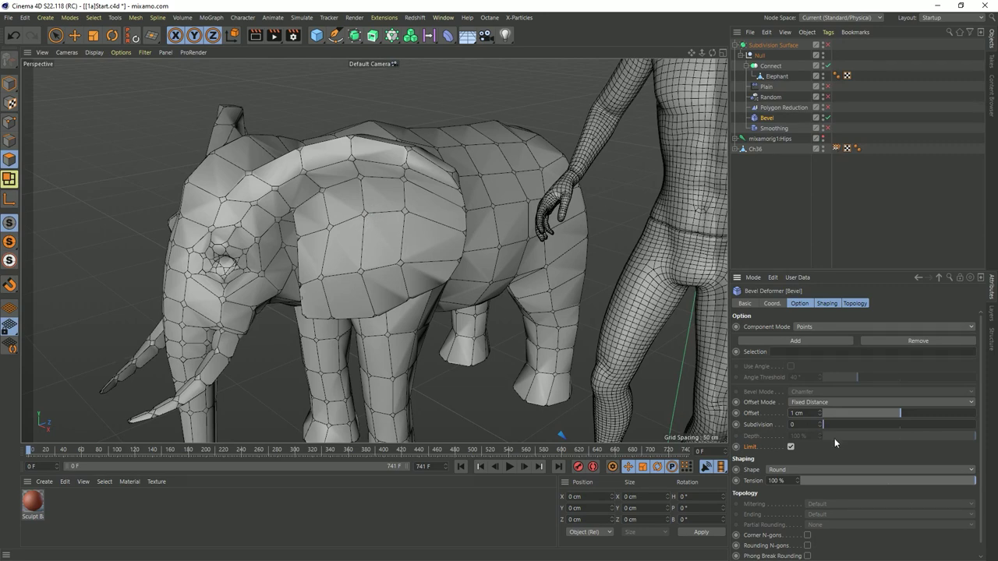
pyautogui.moveTo(898, 413); pyautogui.dragTo(901, 413)
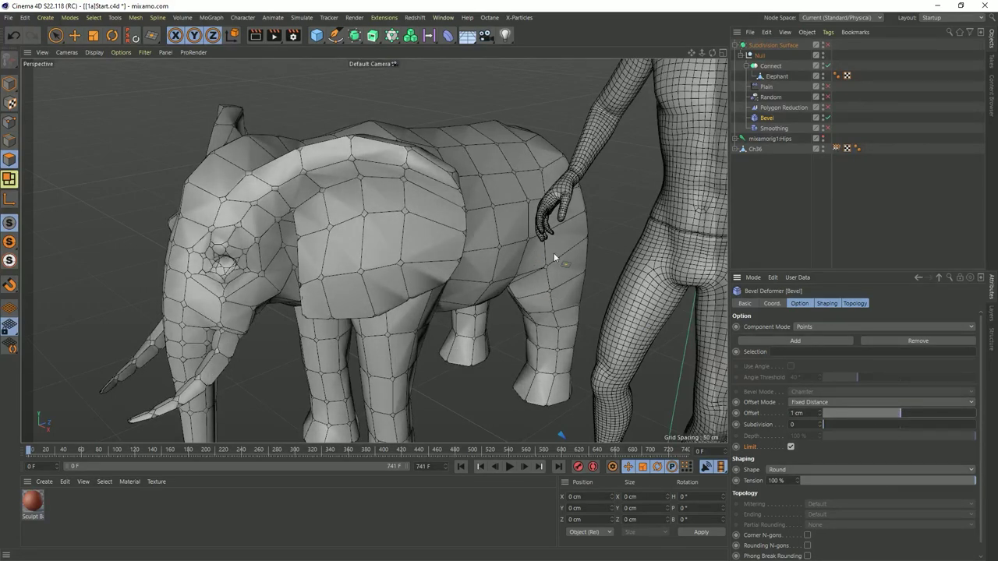
pyautogui.keyDown('alt'); pyautogui.moveTo(559, 253); pyautogui.dragTo(413, 238); pyautogui.keyUp('alt')
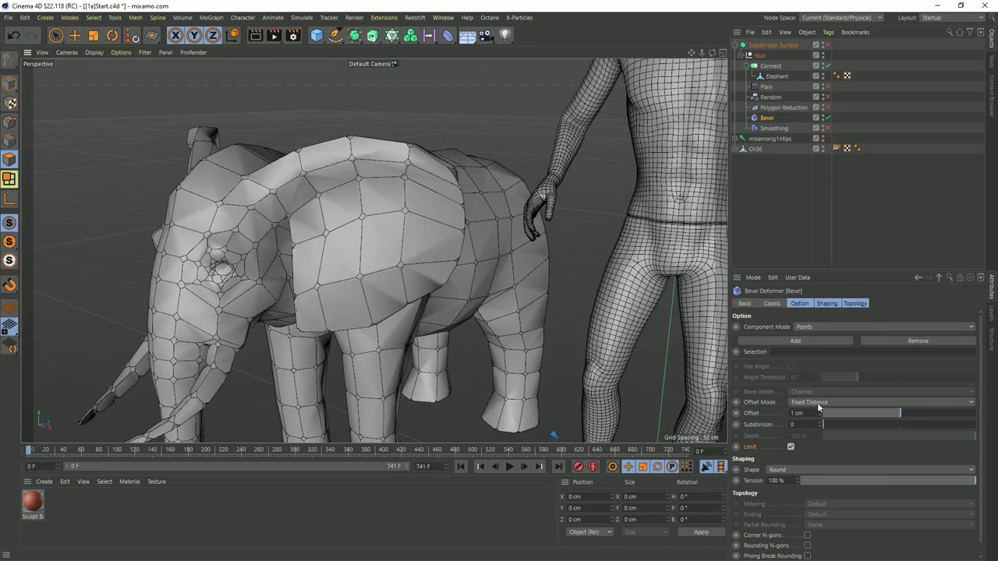
pyautogui.scroll(10, 211, 269)
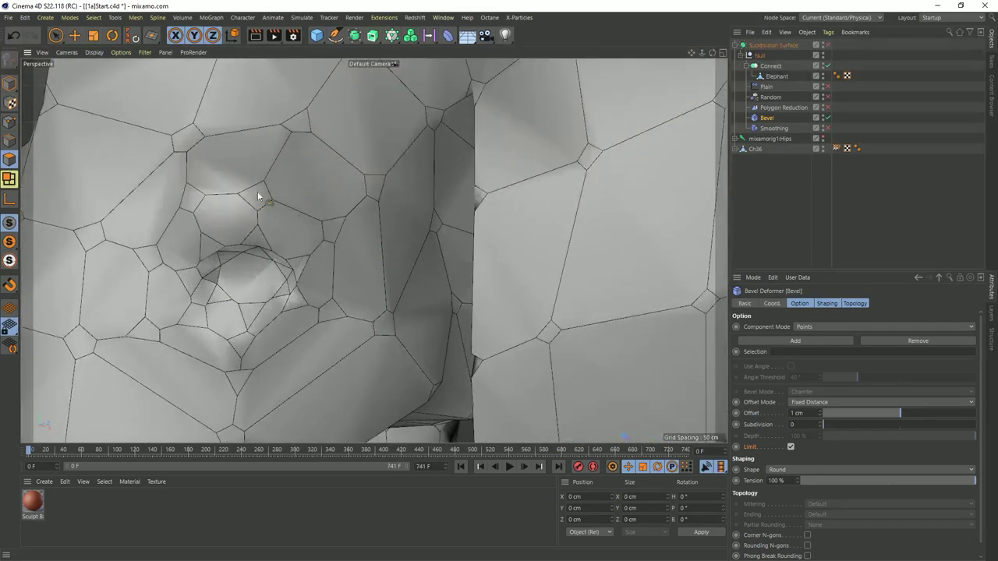
pyautogui.scroll(-10, 374, 241)
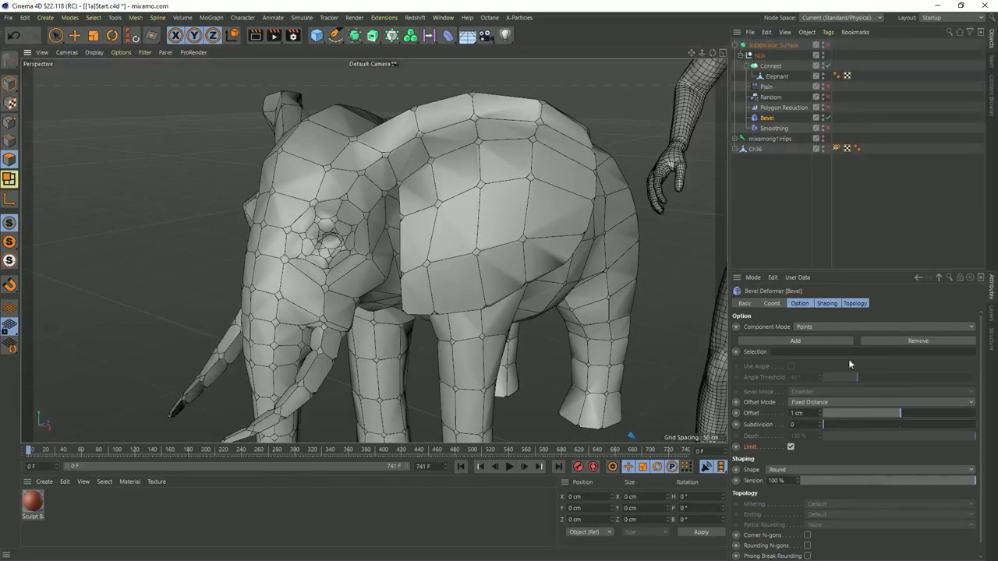
# - Switch the Bevel Offset Mode to Proportional and raise the Offset to 100%
pyautogui.click(816, 403)
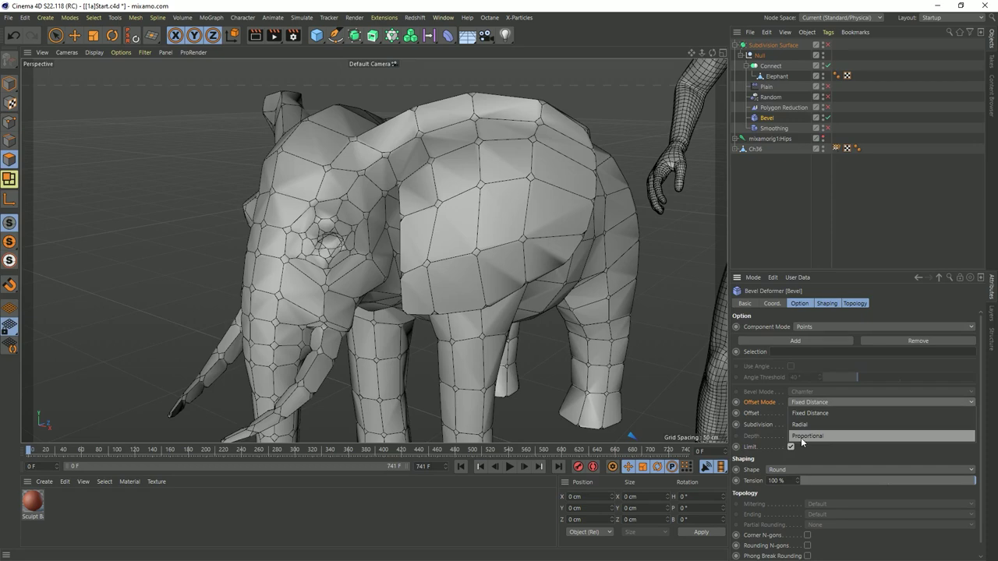
pyautogui.click(803, 436)
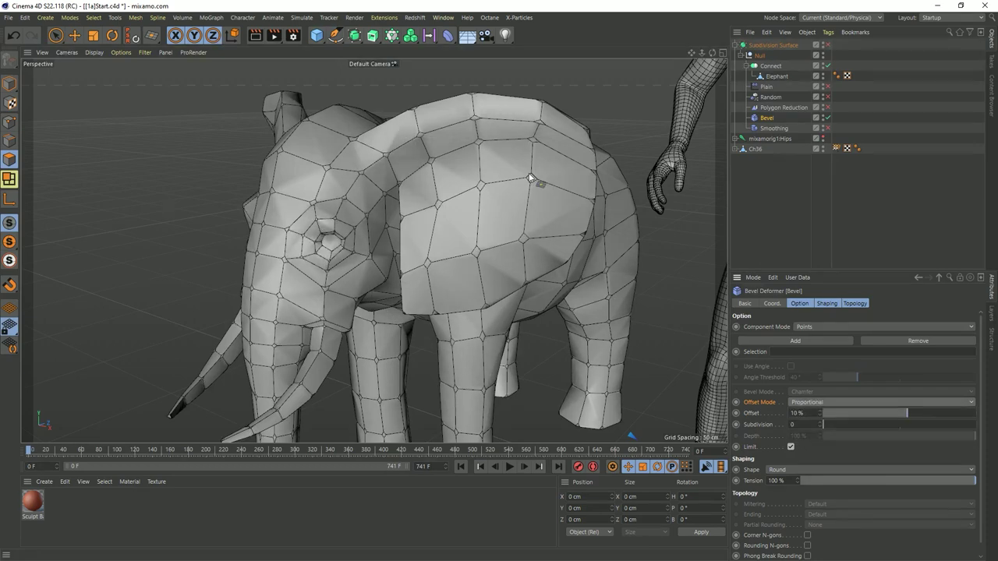
pyautogui.keyDown('alt'); pyautogui.moveTo(514, 221); pyautogui.dragTo(503, 195); pyautogui.keyUp('alt')
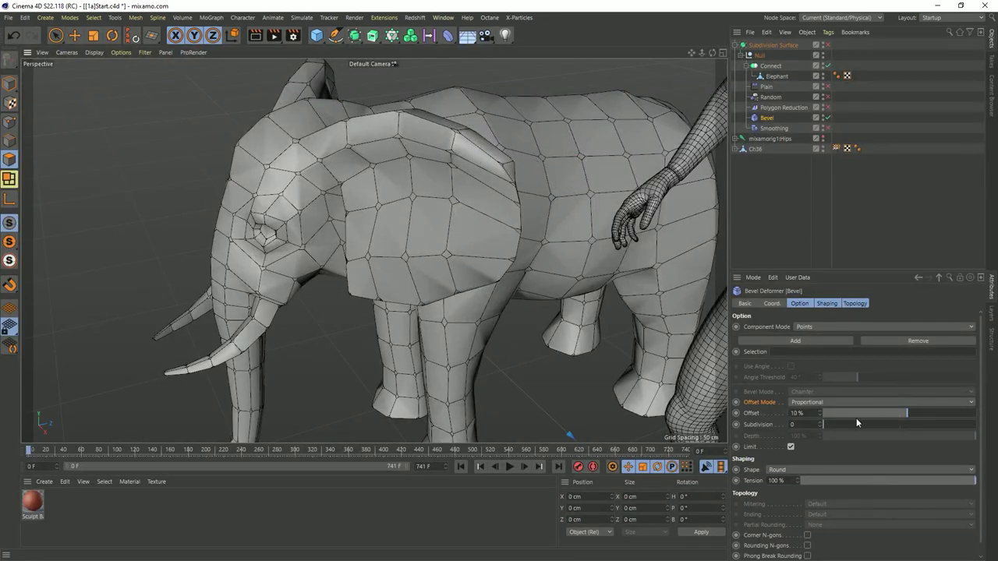
pyautogui.moveTo(906, 412)
pyautogui.mouseDown()
pyautogui.moveTo(921, 416)
pyautogui.moveTo(907, 414)
pyautogui.mouseUp()
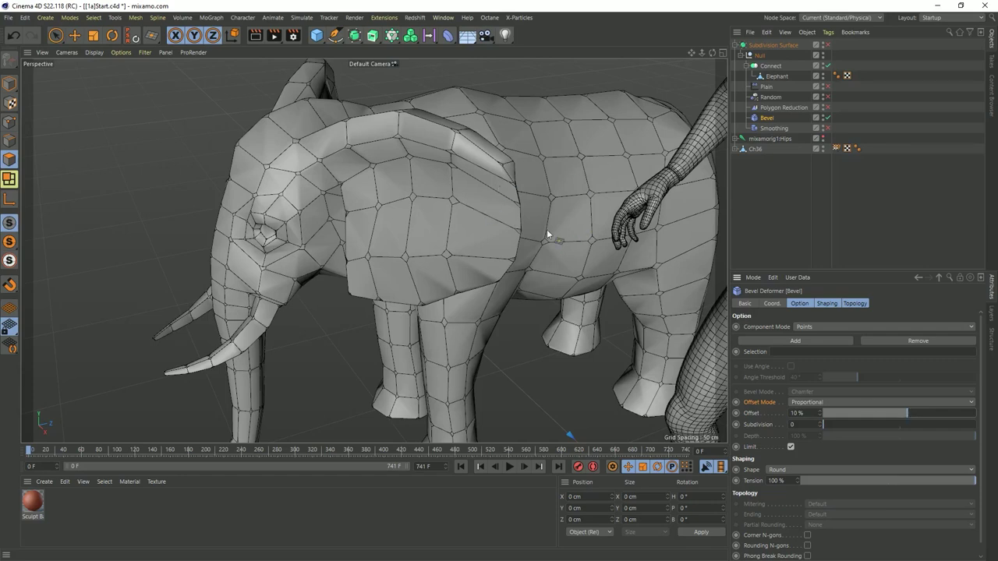
pyautogui.moveTo(905, 411); pyautogui.dragTo(928, 414)
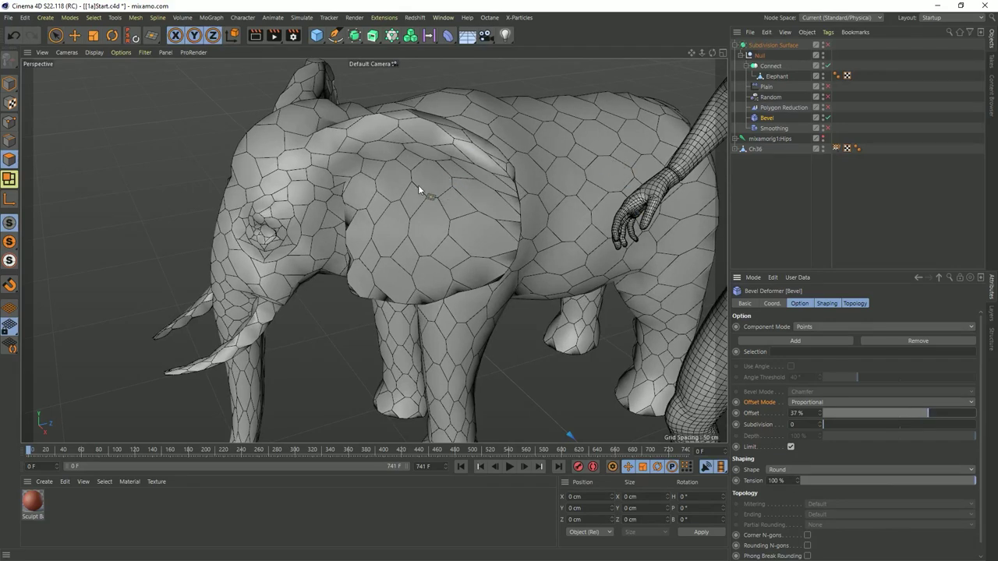
pyautogui.keyDown('alt'); pyautogui.moveTo(381, 191); pyautogui.dragTo(340, 190); pyautogui.keyUp('alt')
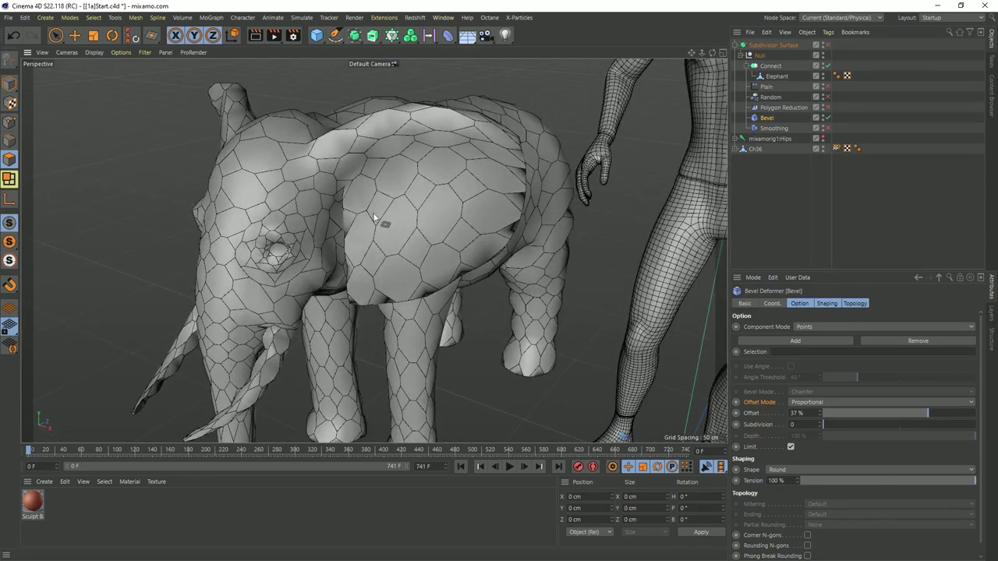
pyautogui.keyDown('alt'); pyautogui.moveTo(366, 228); pyautogui.dragTo(545, 210); pyautogui.keyUp('alt')
pyautogui.scroll(3, 322, 169)
pyautogui.moveTo(932, 421); pyautogui.dragTo(934, 419)
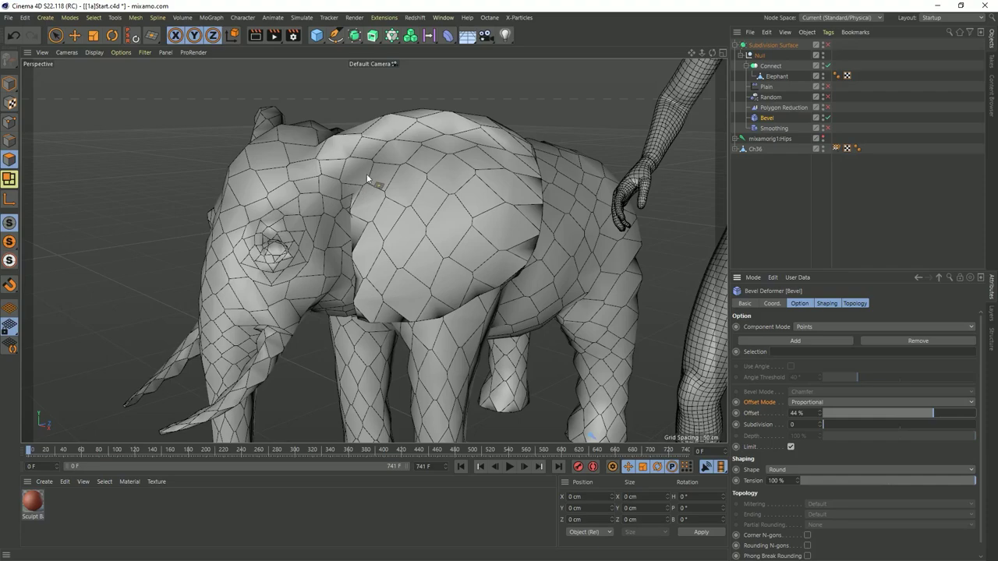
pyautogui.keyDown('alt'); pyautogui.moveTo(278, 230); pyautogui.dragTo(374, 242); pyautogui.keyUp('alt')
pyautogui.moveTo(921, 412); pyautogui.dragTo(986, 419)
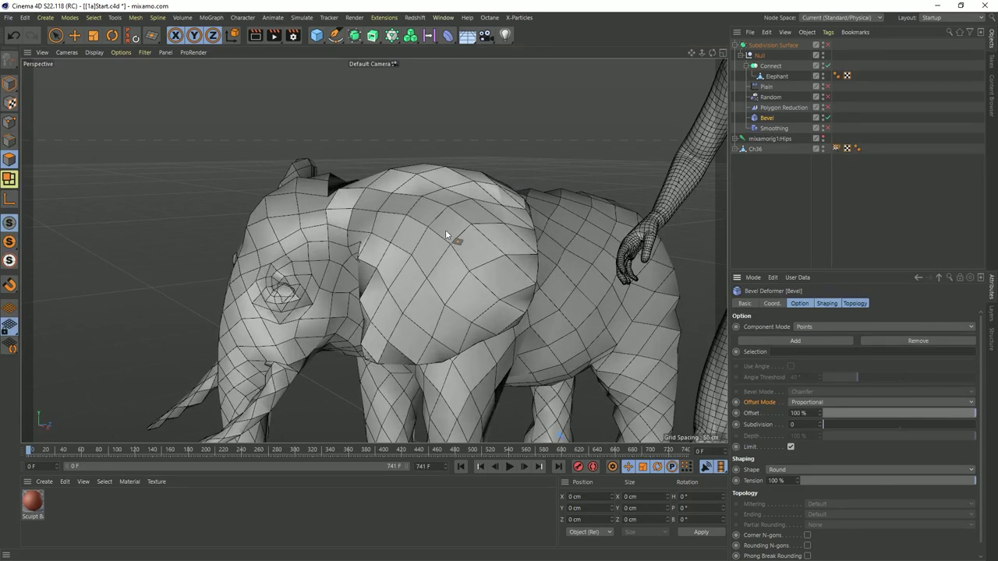
pyautogui.keyDown('alt'); pyautogui.moveTo(478, 242); pyautogui.dragTo(421, 237); pyautogui.keyUp('alt')
pyautogui.scroll(-3, 396, 249)
pyautogui.scroll(2, 412, 263)
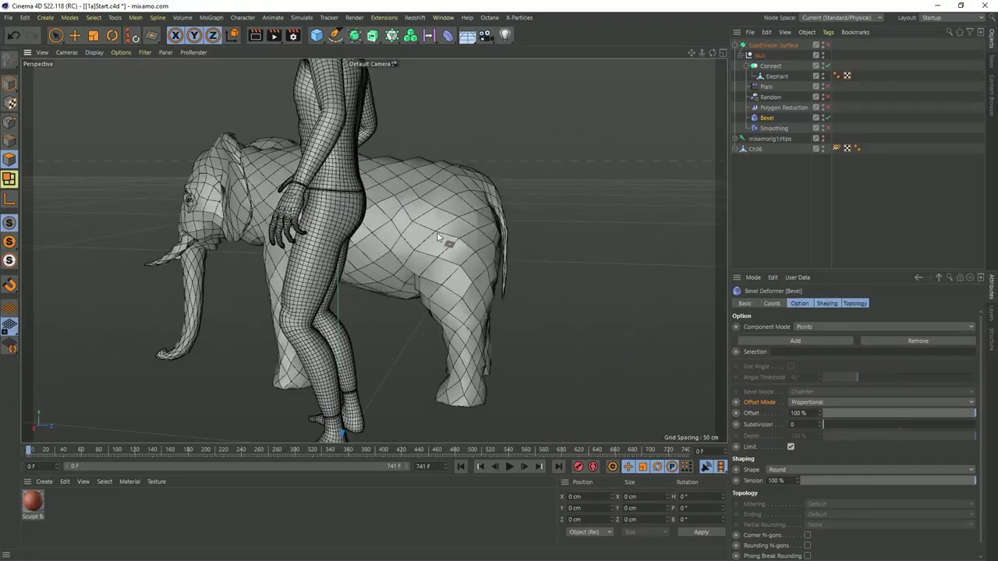
pyautogui.keyDown('alt'); pyautogui.moveTo(362, 148); pyautogui.dragTo(355, 189); pyautogui.keyUp('alt')
pyautogui.keyDown('alt'); pyautogui.moveTo(273, 296); pyautogui.dragTo(347, 206); pyautogui.keyUp('alt')
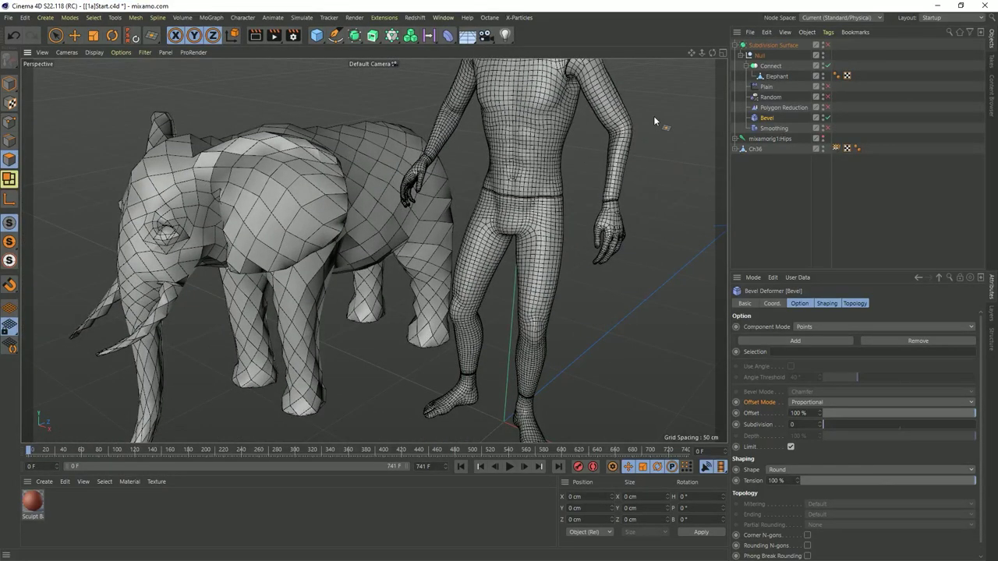
pyautogui.keyDown('alt'); pyautogui.moveTo(260, 192); pyautogui.dragTo(299, 164, button='right'); pyautogui.keyUp('alt')
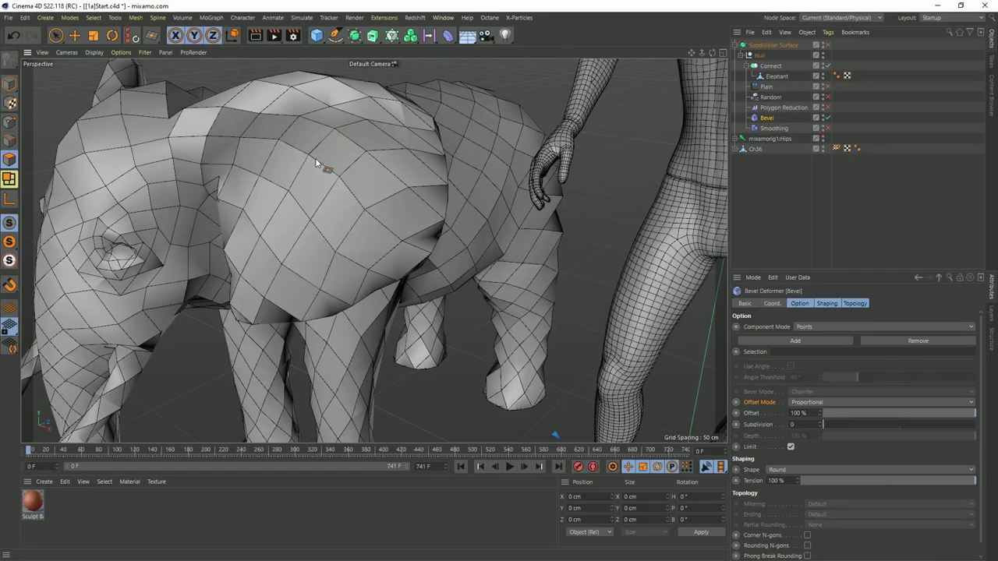
pyautogui.keyDown('alt'); pyautogui.moveTo(317, 163); pyautogui.dragTo(435, 218); pyautogui.keyUp('alt')
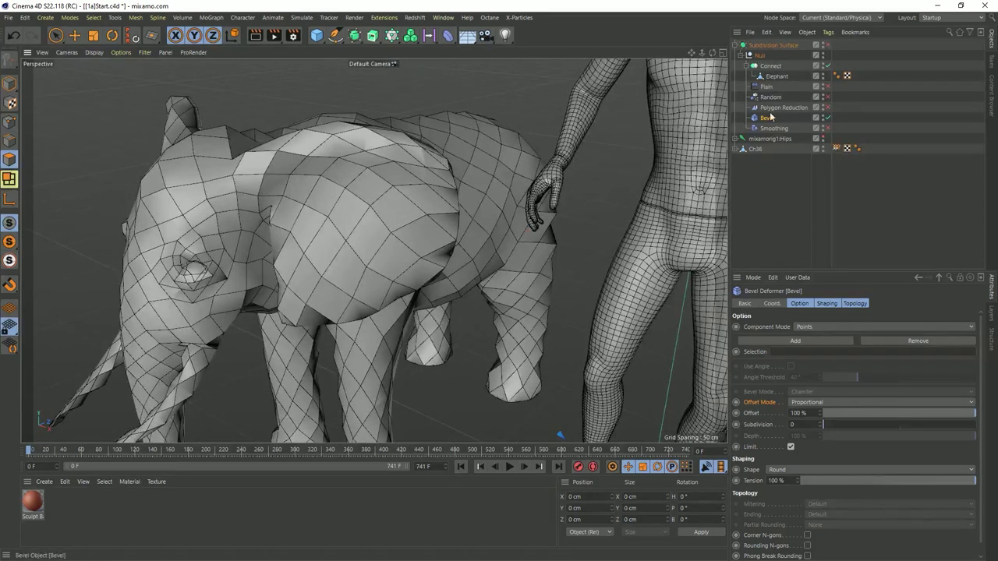
# - Wrap the Null in a new enabled Connect object, then expand the Null to show its contents
pyautogui.click(759, 56)
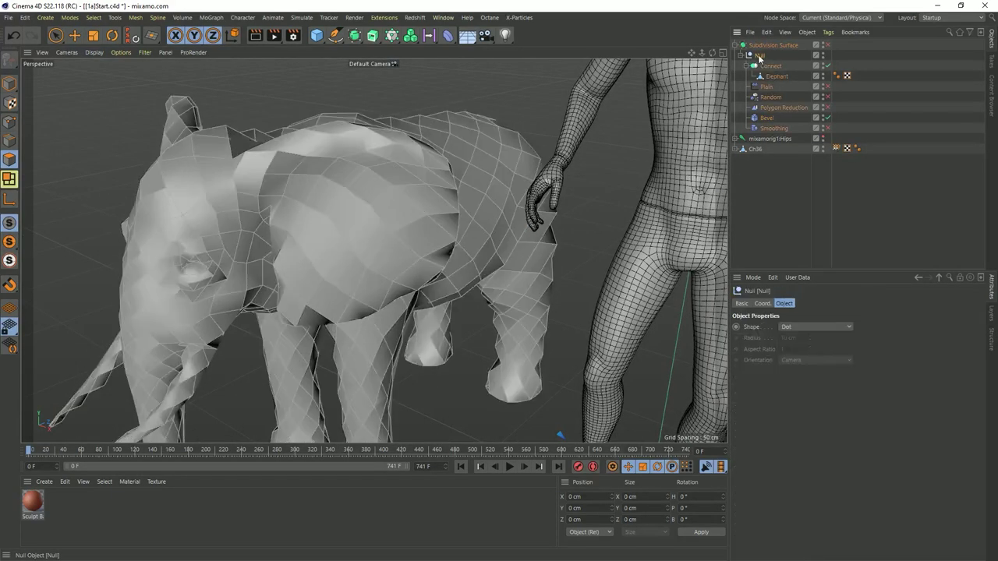
pyautogui.click(742, 56)
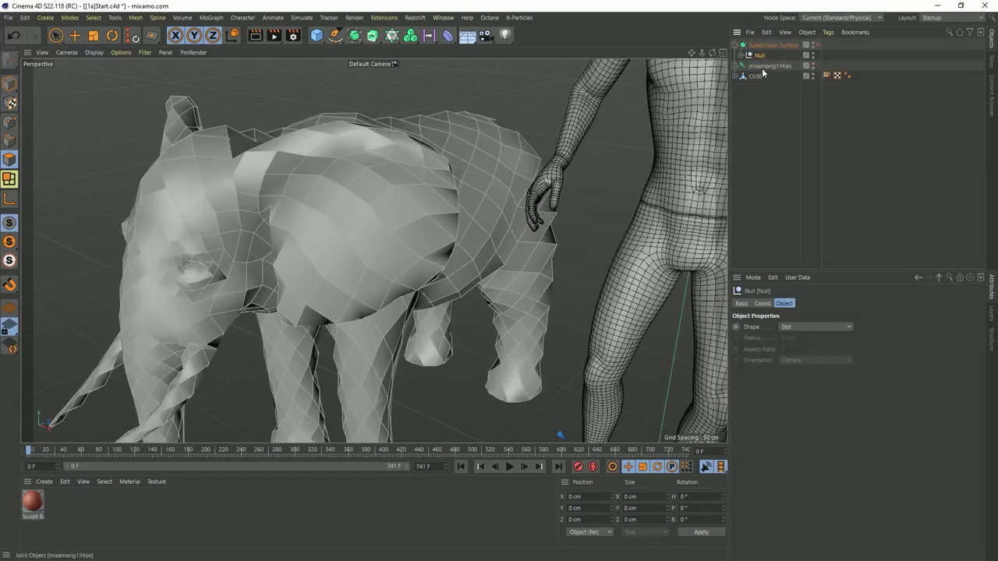
pyautogui.click(354, 35)
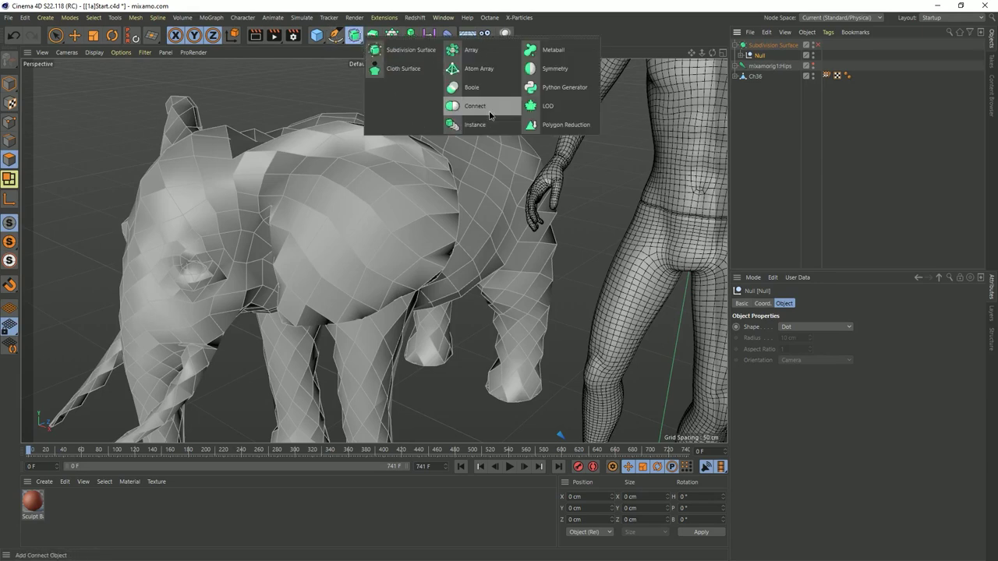
pyautogui.click(475, 106)
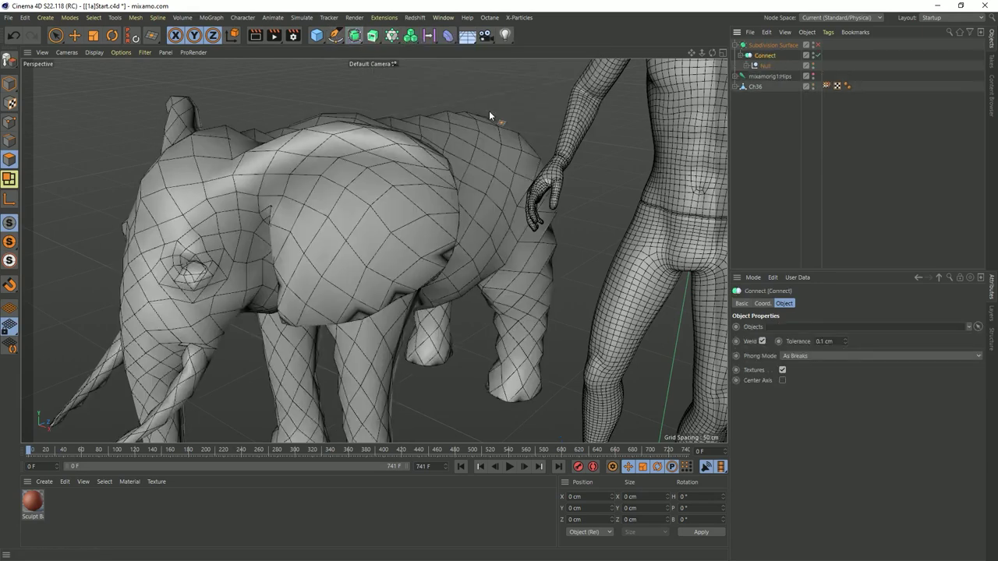
pyautogui.click(817, 55)
pyautogui.moveTo(347, 204)
pyautogui.keyDown('alt'); pyautogui.mouseDown()
pyautogui.moveTo(383, 211)
pyautogui.moveTo(350, 200)
pyautogui.moveTo(310, 214)
pyautogui.moveTo(382, 225)
pyautogui.moveTo(347, 217)
pyautogui.mouseUp(); pyautogui.keyUp('alt')
pyautogui.click(744, 67)
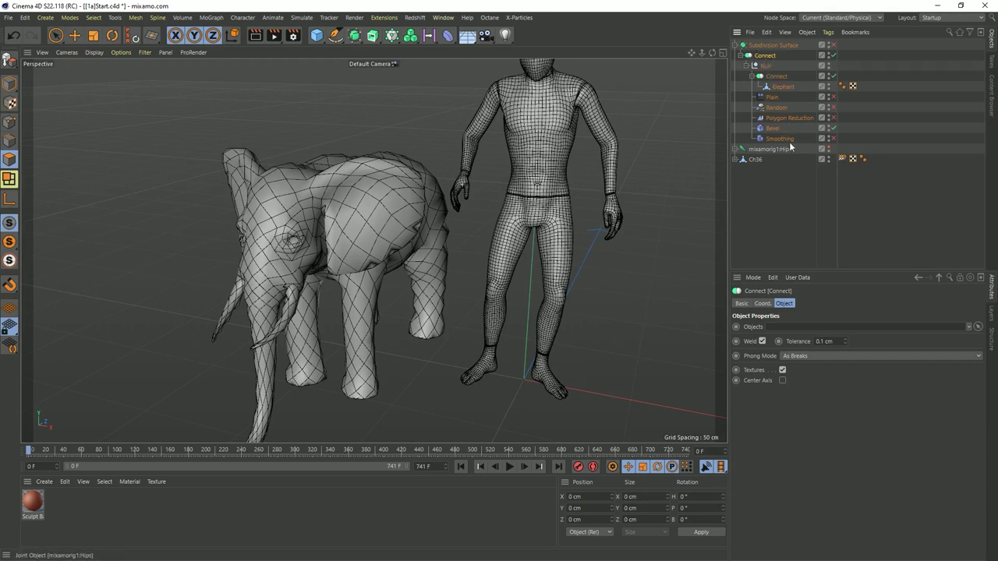
# - Copy the Bevel deformer under the new Connect, placing the collapsed Null above the copy
pyautogui.moveTo(778, 129); pyautogui.dragTo(765, 63)
pyautogui.click(746, 76)
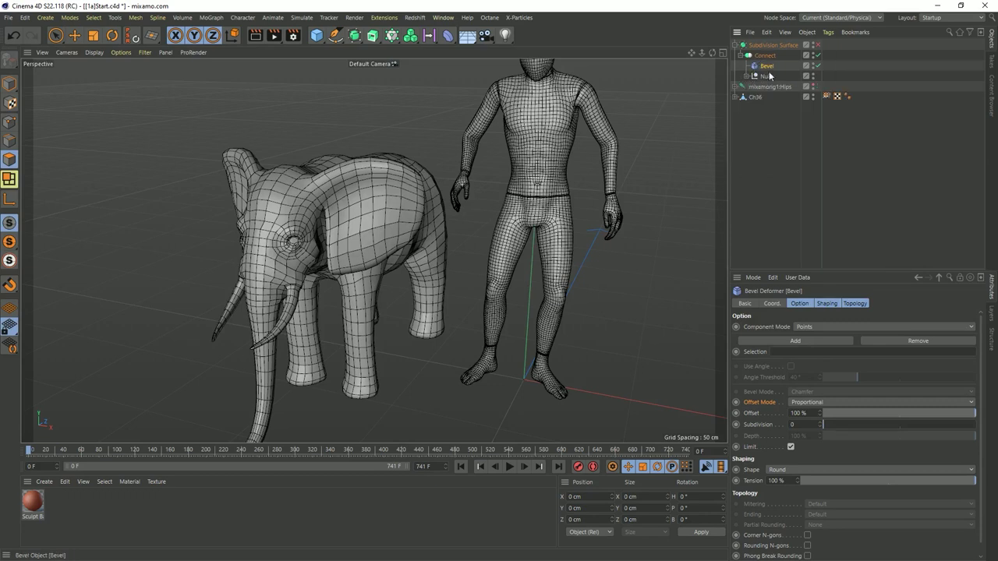
pyautogui.moveTo(767, 75); pyautogui.dragTo(768, 57)
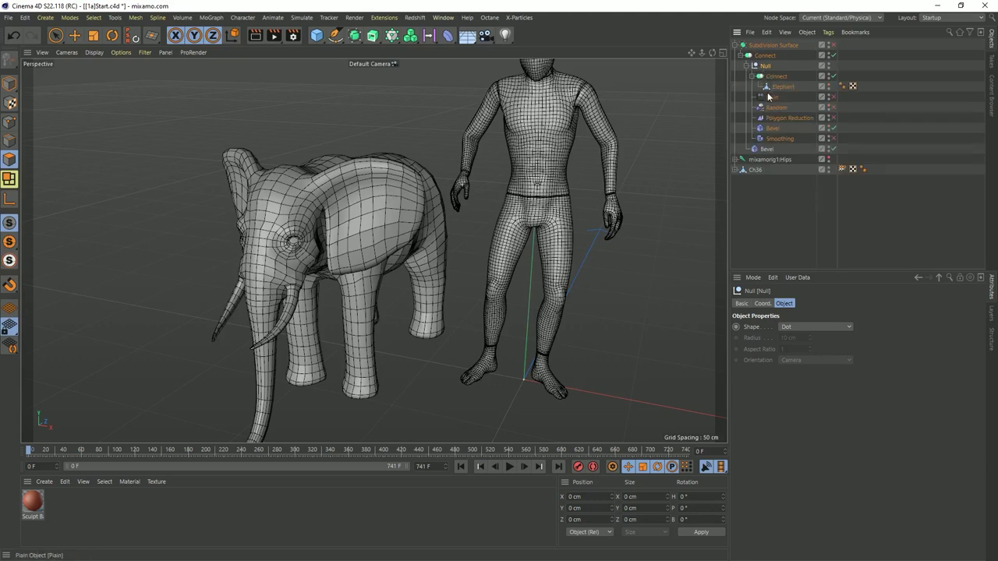
pyautogui.click(766, 75)
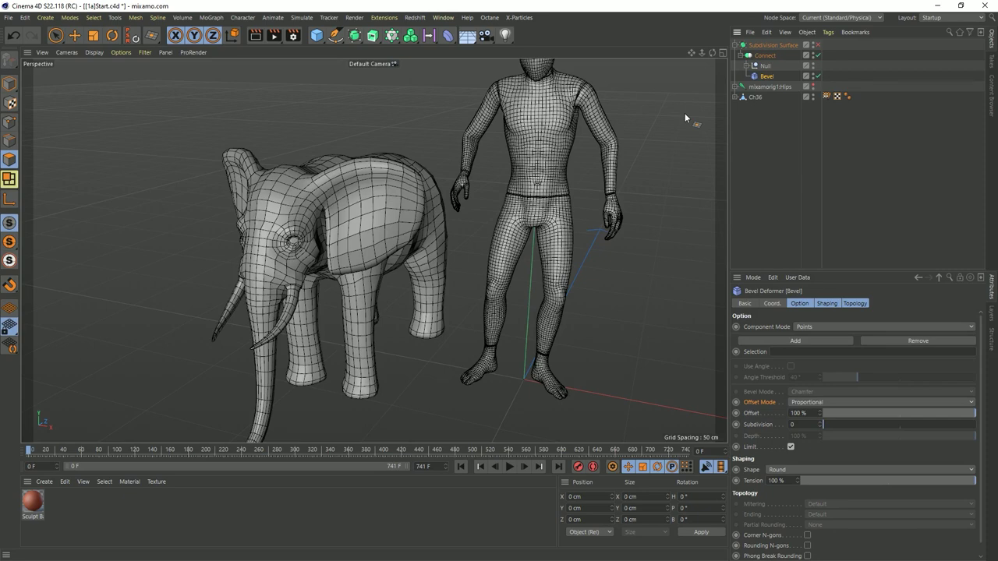
pyautogui.keyDown('alt'); pyautogui.moveTo(433, 233); pyautogui.dragTo(322, 204); pyautogui.keyUp('alt')
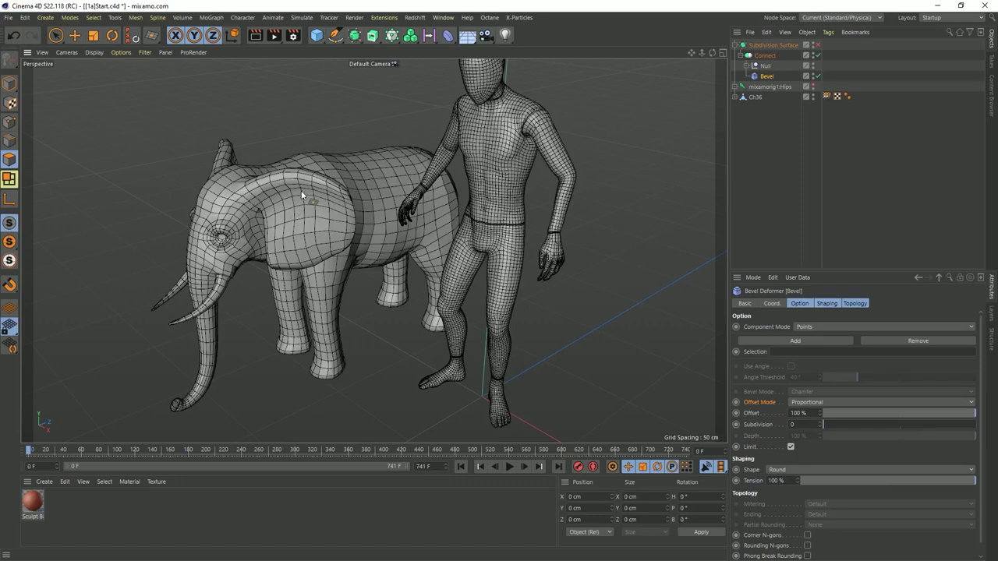
# - Toggle the outer Bevel off and back on to compare the elephant with and without it
pyautogui.click(818, 76)
pyautogui.click(818, 75)
pyautogui.click(818, 75)
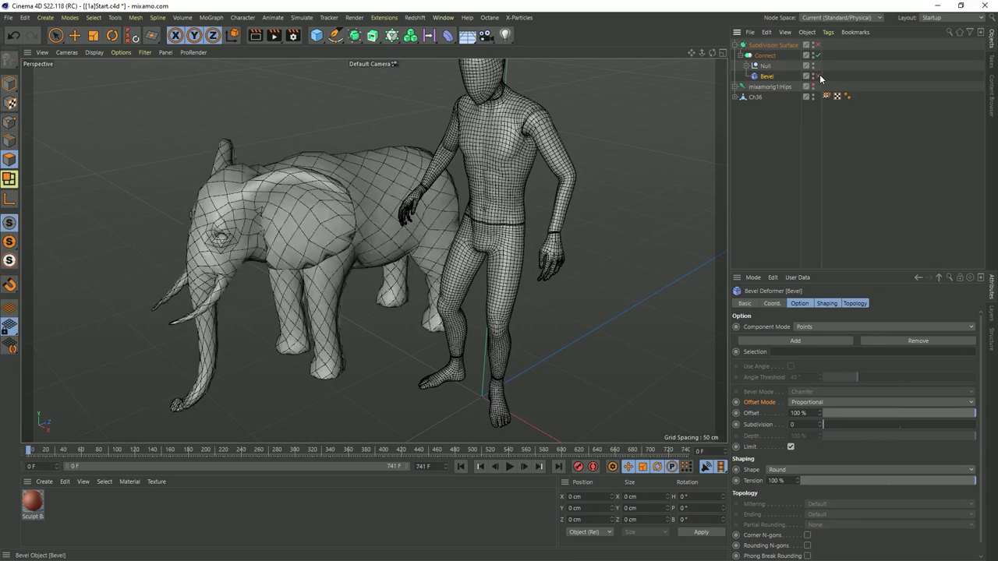
pyautogui.keyDown('alt'); pyautogui.moveTo(308, 209); pyautogui.dragTo(398, 201); pyautogui.keyUp('alt')
pyautogui.scroll(5, 397, 201)
pyautogui.hotkey('ctrl', 'shift', 'z')
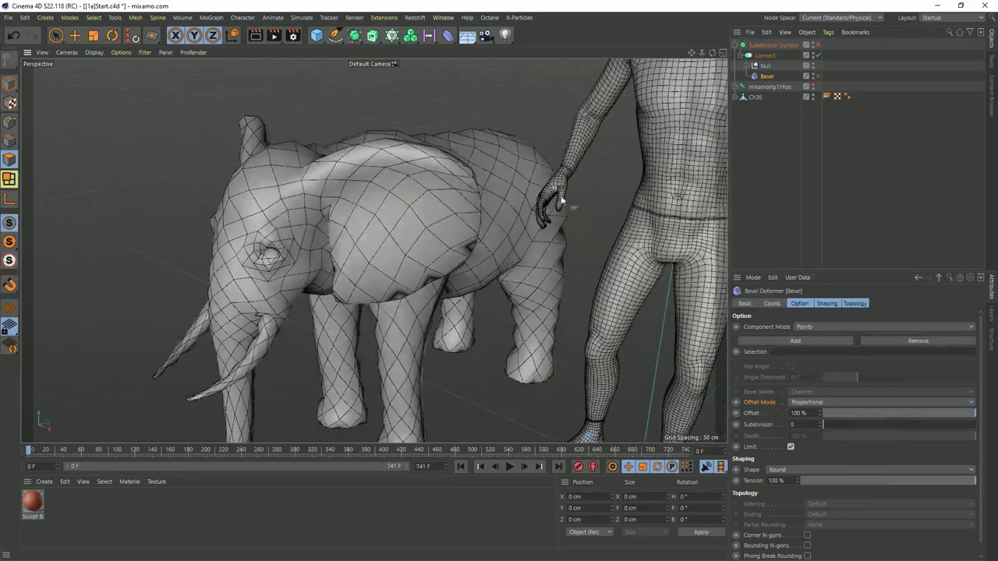
pyautogui.click(819, 76)
# - Lower the outer Bevel's offset to 26% for small hexagonal tiles
pyautogui.moveTo(950, 417); pyautogui.dragTo(920, 422)
pyautogui.keyDown('alt'); pyautogui.moveTo(500, 284); pyautogui.dragTo(451, 187); pyautogui.keyUp('alt')
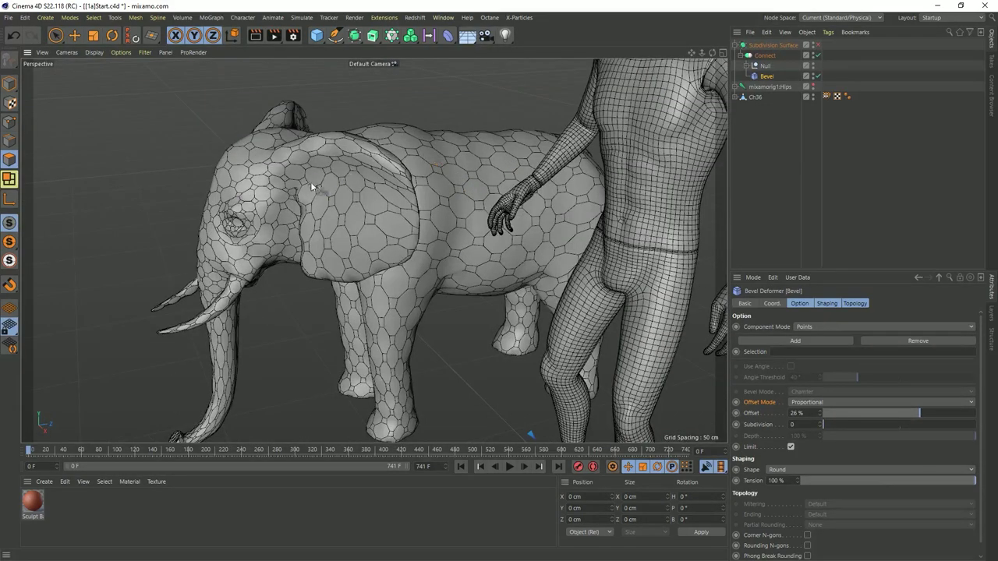
pyautogui.keyDown('alt'); pyautogui.moveTo(314, 187); pyautogui.dragTo(363, 191); pyautogui.keyUp('alt')
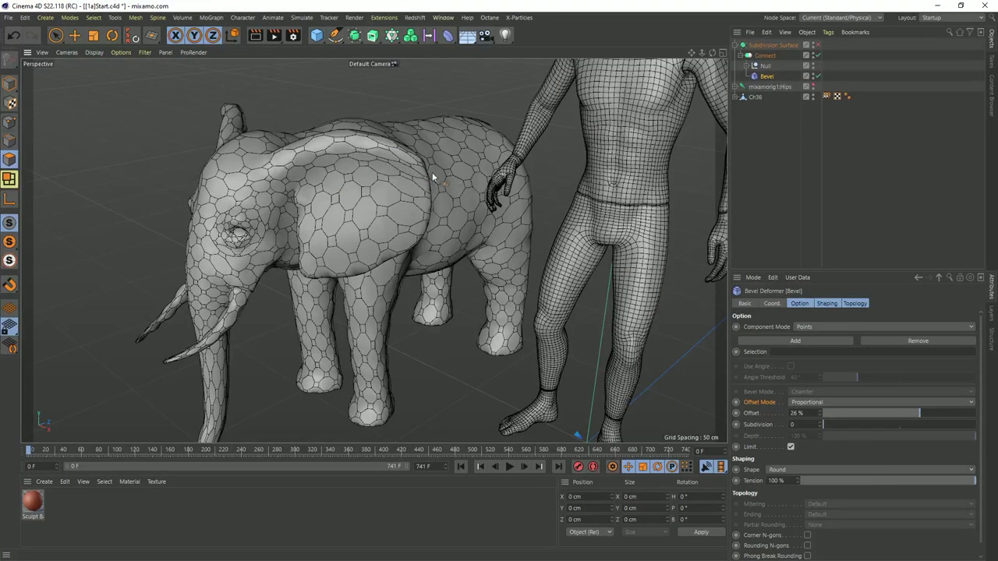
# - Expand the Null and switch off both the outer and inner Bevel deformers
pyautogui.click(746, 67)
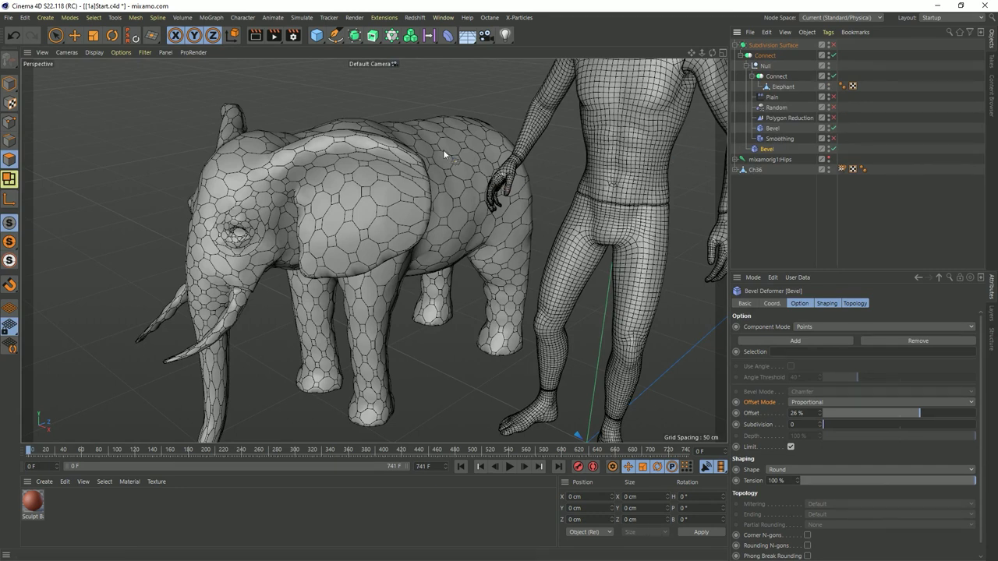
pyautogui.click(833, 148)
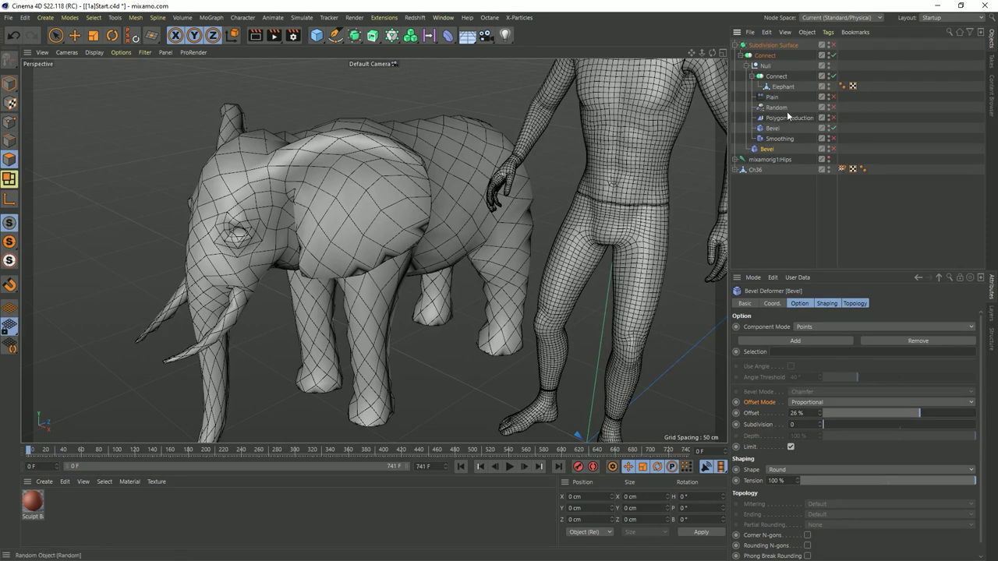
pyautogui.click(772, 129)
pyautogui.click(833, 128)
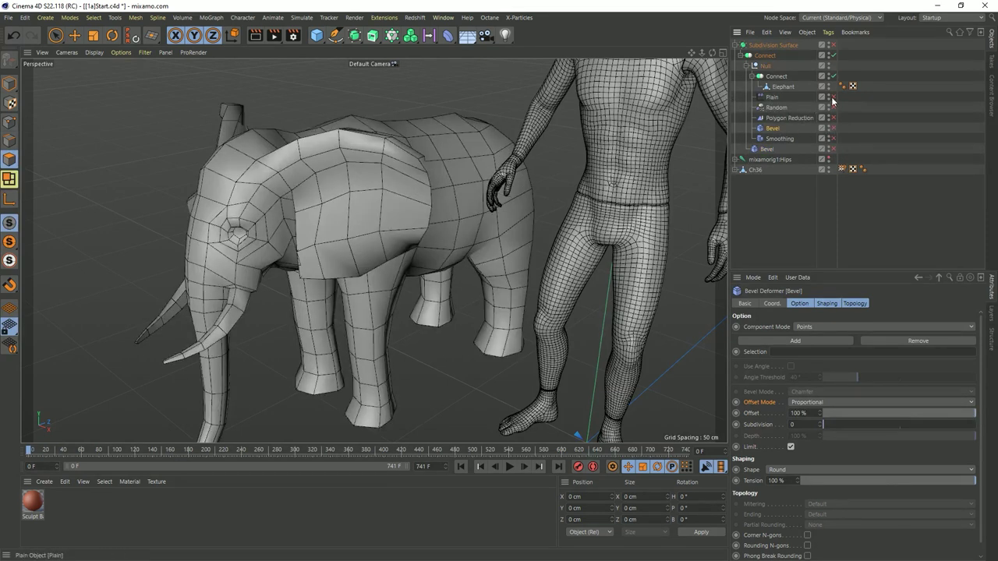
# - Enable the Plain effector and move Ch36 into Connect above Elephant
pyautogui.click(833, 98)
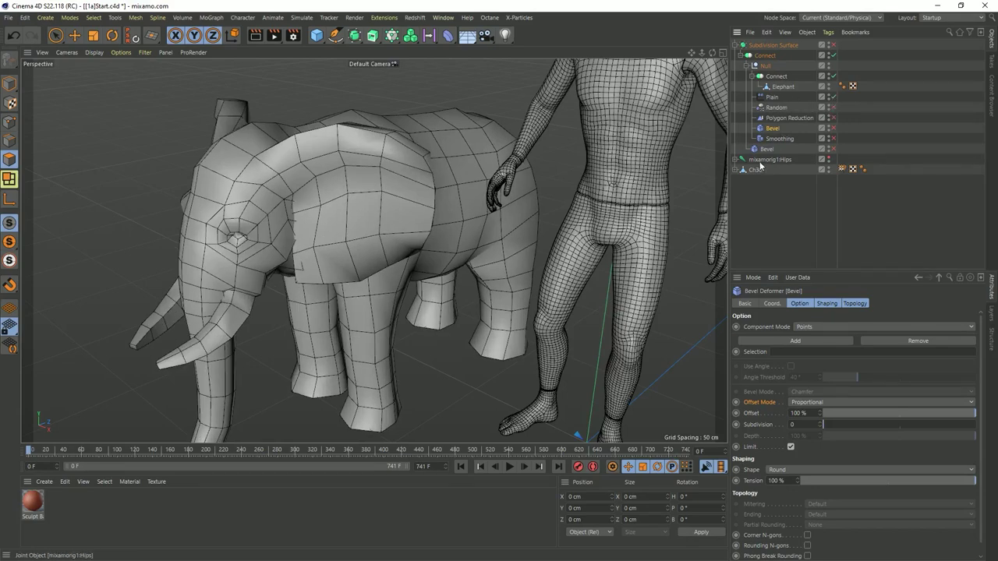
pyautogui.moveTo(756, 171); pyautogui.dragTo(787, 84)
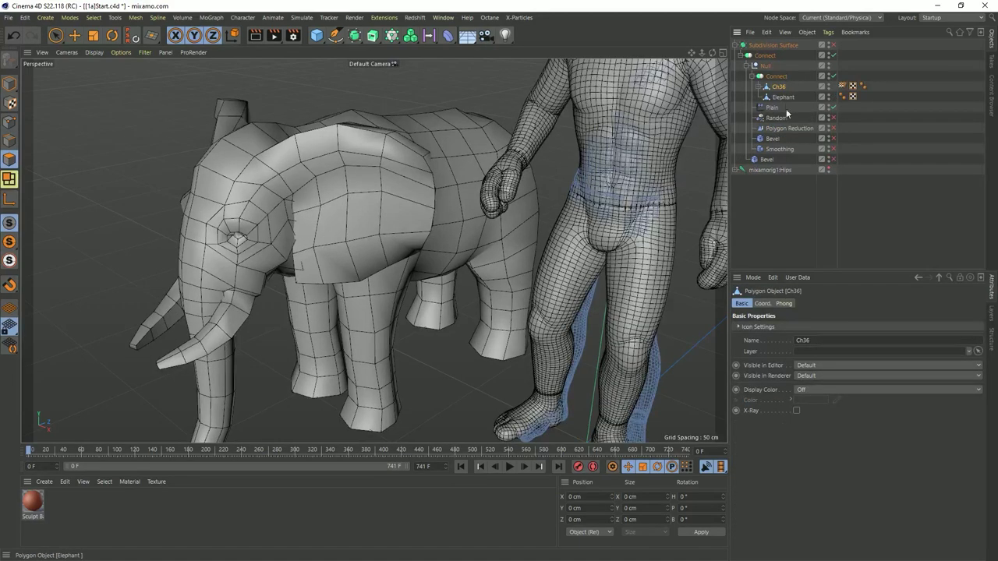
pyautogui.click(778, 117)
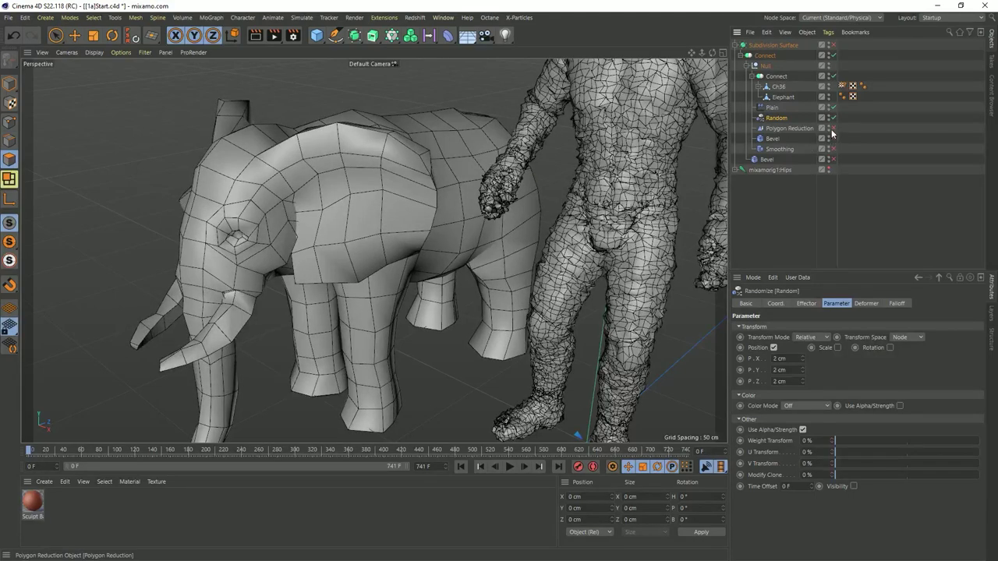
# - Enable Polygon Reduction with Reduction Strength at 90%, then raise it to 97%
pyautogui.click(832, 128)
pyautogui.click(783, 127)
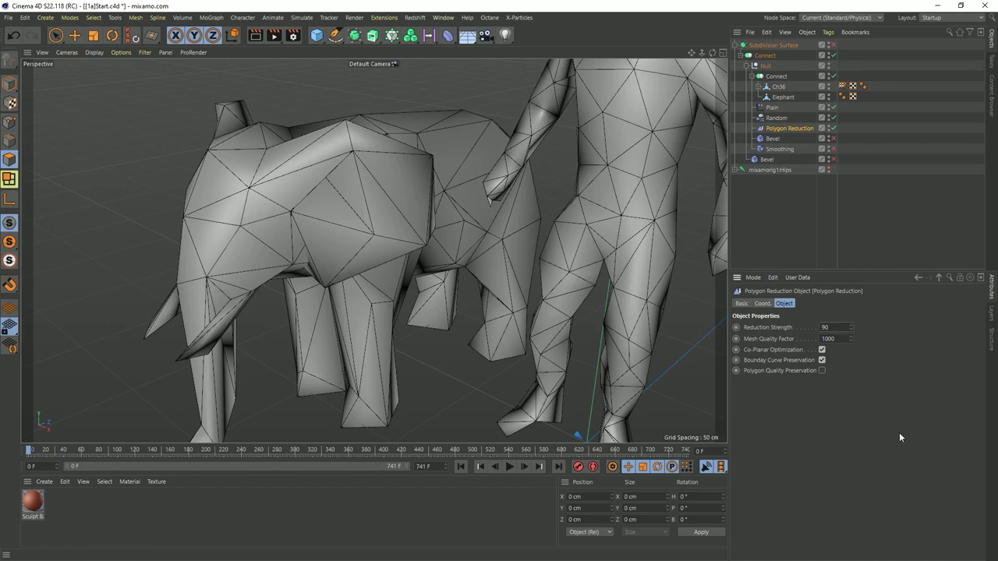
pyautogui.press('Return')
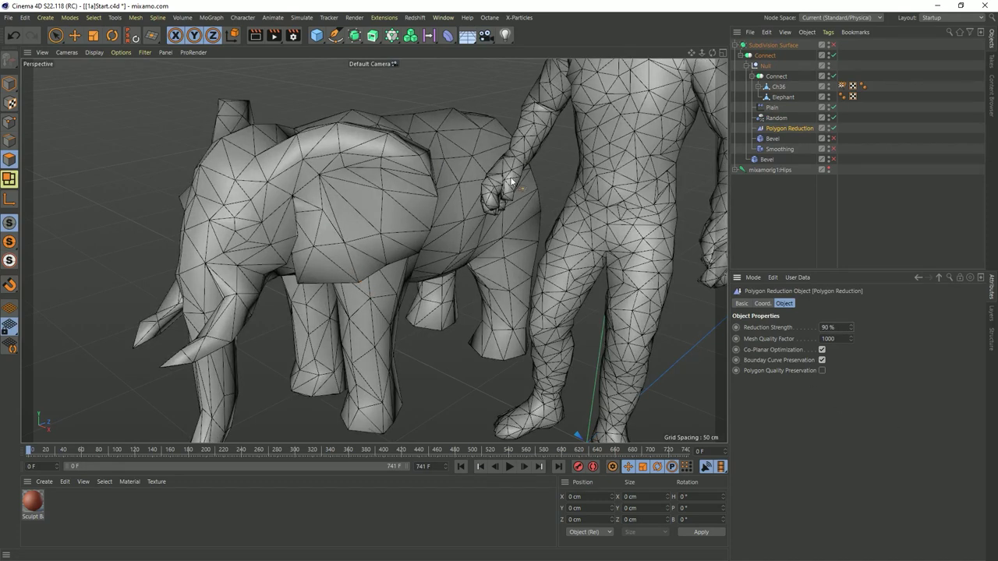
pyautogui.click(841, 327)
pyautogui.write('97')
pyautogui.press('Return')
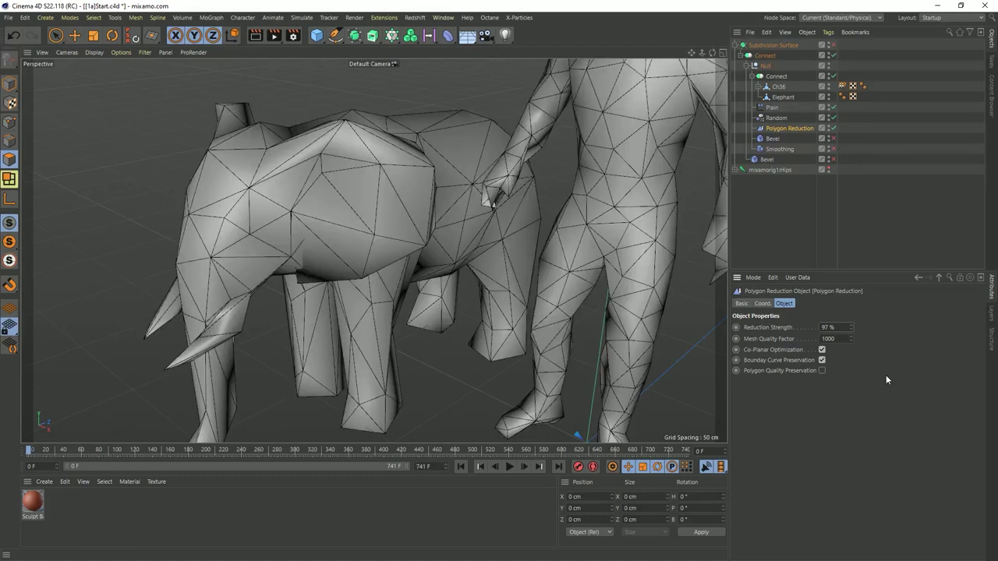
pyautogui.moveTo(430, 270)
pyautogui.keyDown('alt'); pyautogui.mouseDown()
pyautogui.moveTo(406, 265)
pyautogui.moveTo(437, 273)
pyautogui.mouseUp(); pyautogui.keyUp('alt')
# - Enable the Smoothing deformer on both meshes
pyautogui.click(772, 139)
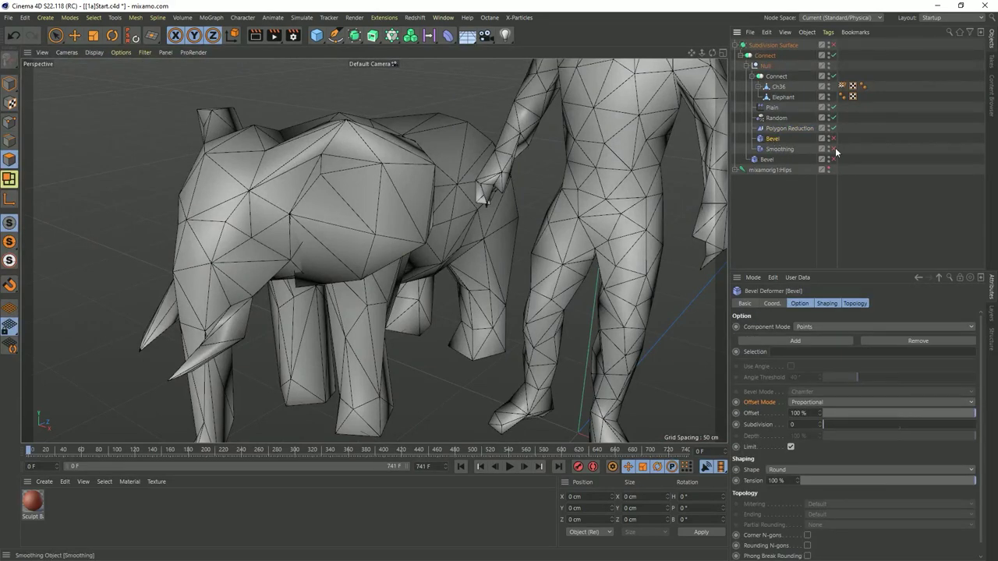
pyautogui.keyDown('alt'); pyautogui.moveTo(335, 233); pyautogui.dragTo(545, 183); pyautogui.keyUp('alt')
pyautogui.click(781, 149)
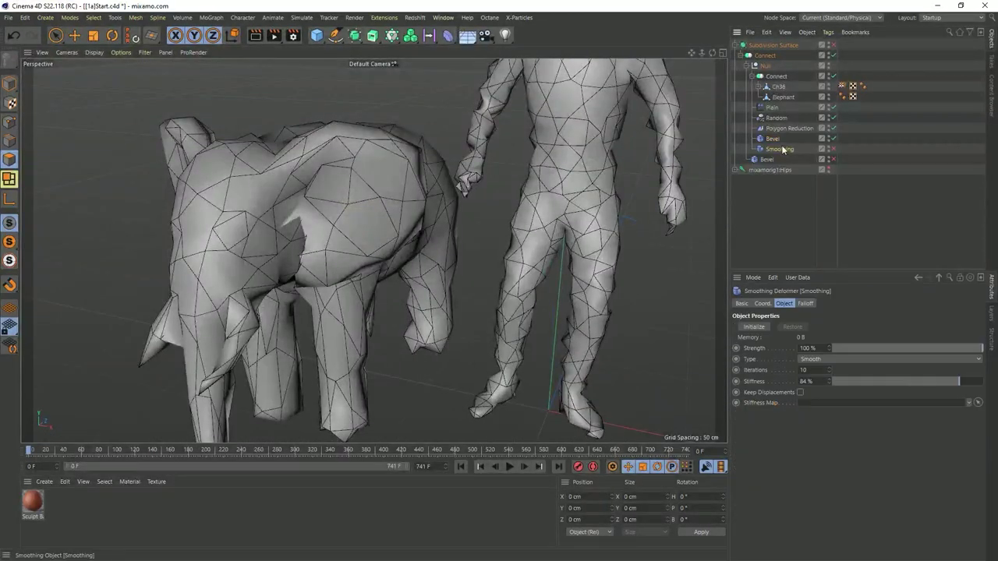
pyautogui.click(832, 148)
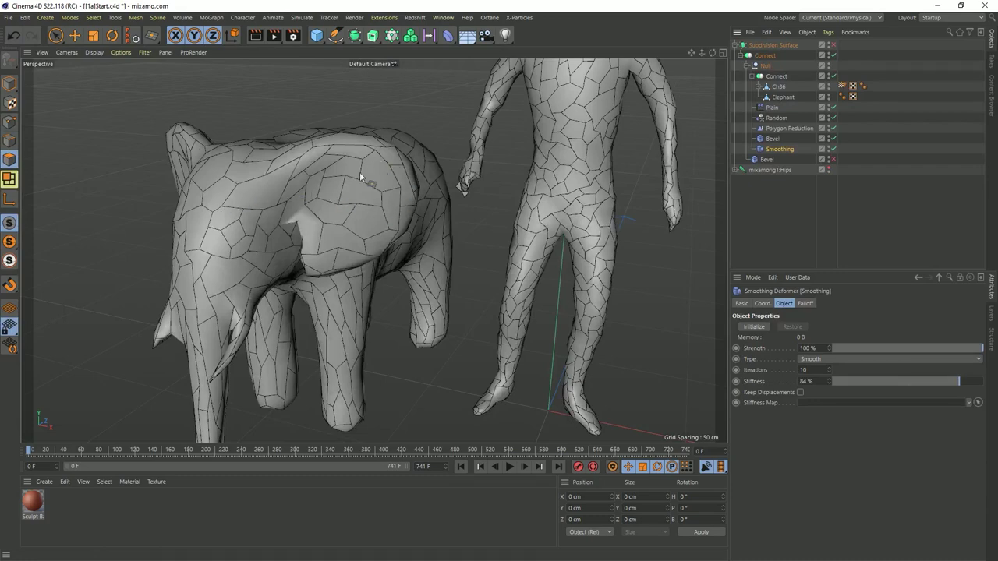
pyautogui.keyDown('alt'); pyautogui.moveTo(584, 151); pyautogui.dragTo(532, 193); pyautogui.keyUp('alt')
# - Enable the outer 26% Bevel and zoom in on the man's torso to inspect the tiles
pyautogui.click(765, 57)
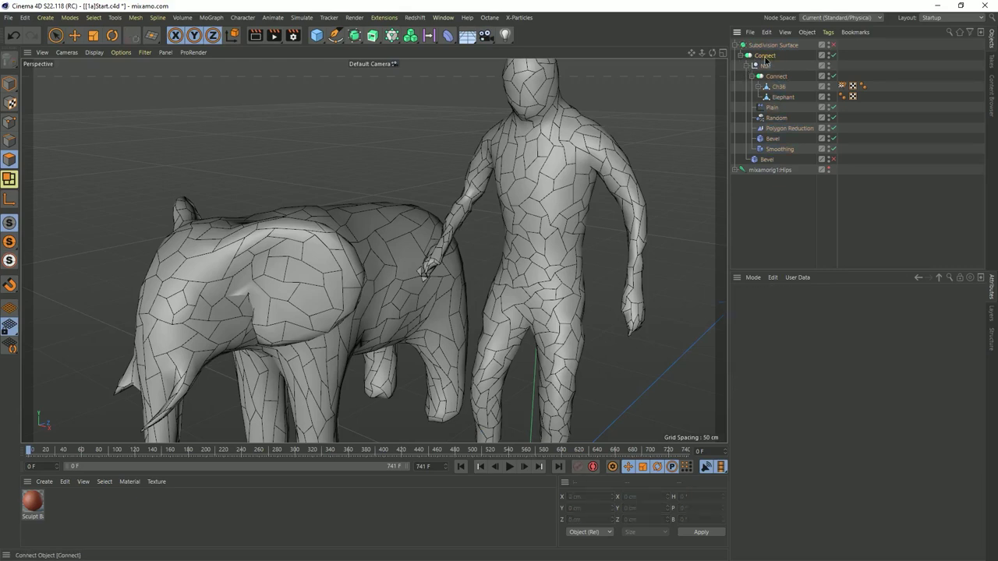
pyautogui.click(746, 66)
pyautogui.click(766, 76)
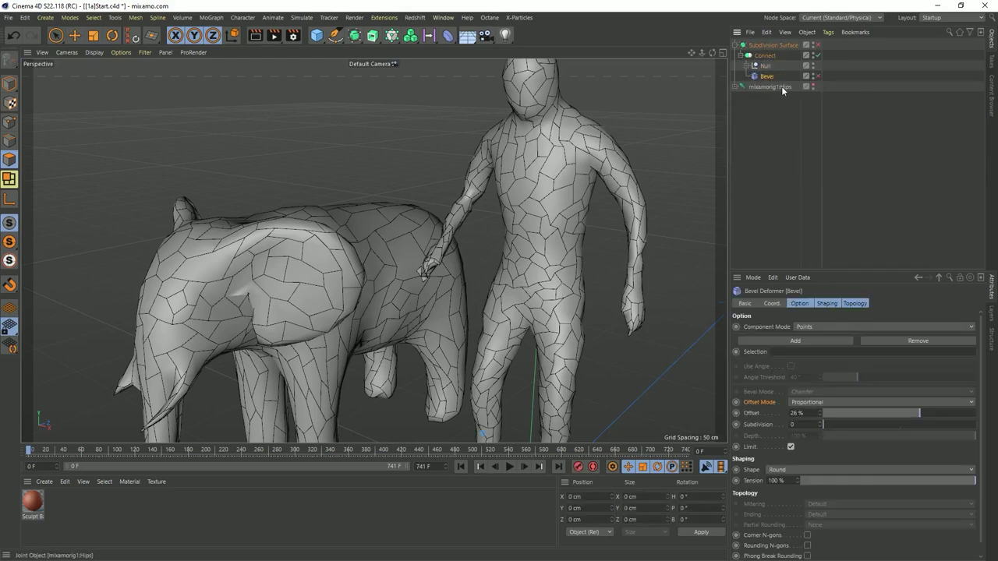
pyautogui.click(817, 77)
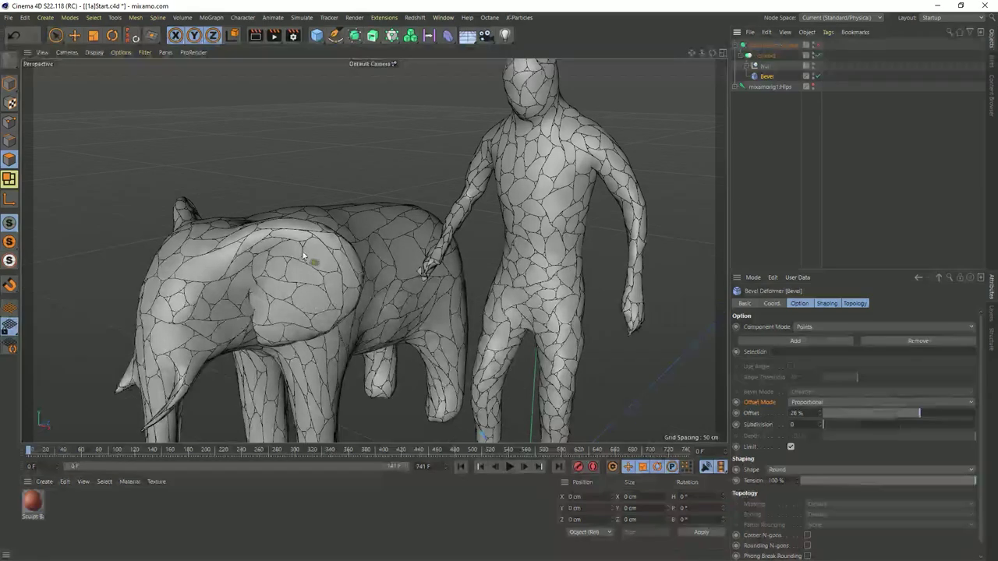
pyautogui.scroll(2, 559, 172)
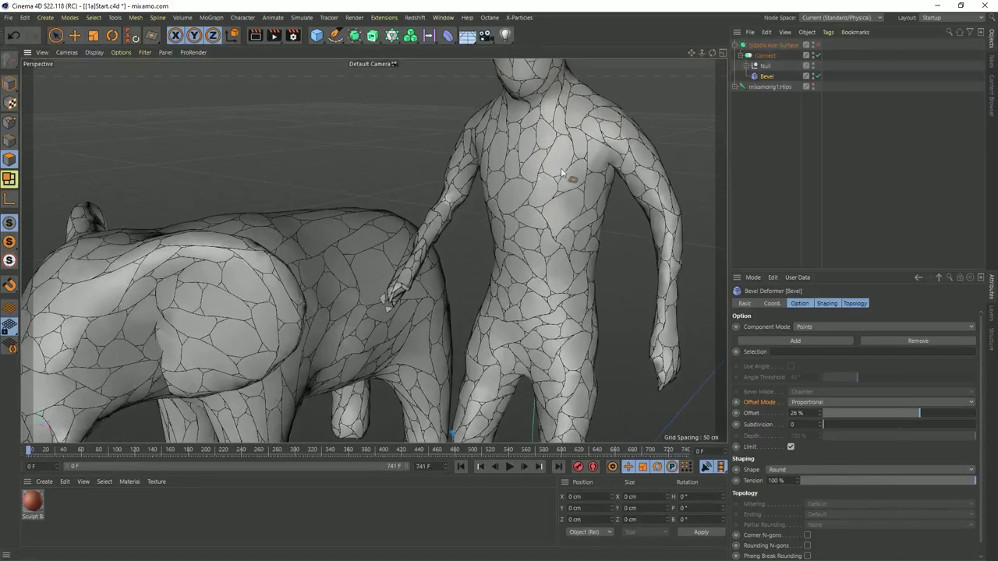
pyautogui.scroll(3, 562, 164)
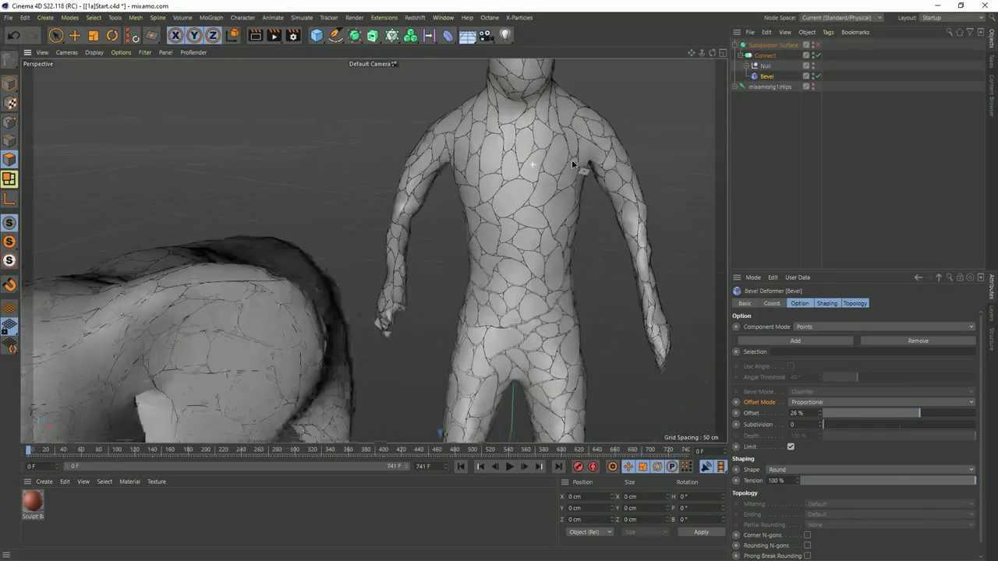
pyautogui.keyDown('alt'); pyautogui.moveTo(569, 166); pyautogui.dragTo(511, 178); pyautogui.keyUp('alt')
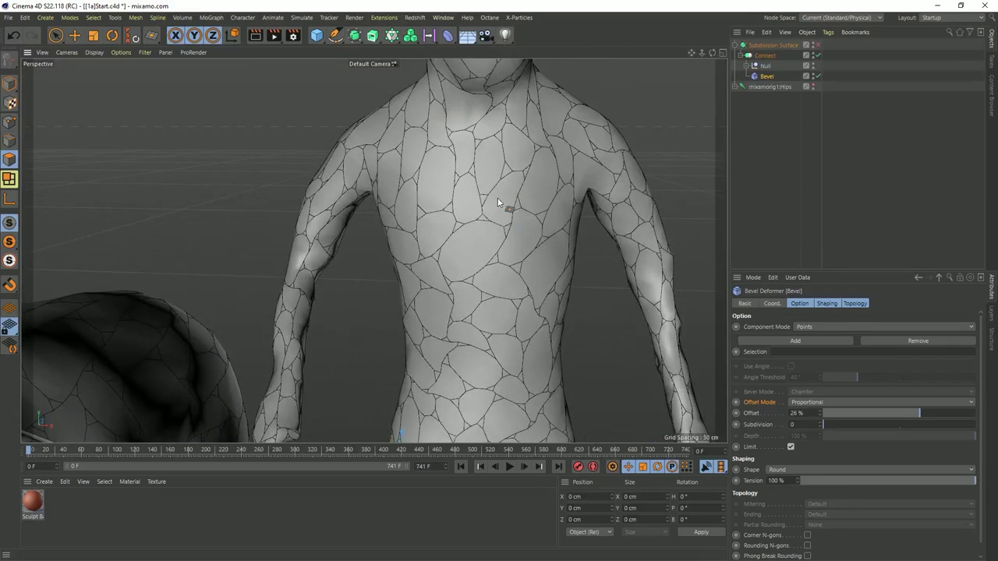
pyautogui.keyDown('alt'); pyautogui.moveTo(492, 187); pyautogui.dragTo(485, 194); pyautogui.keyUp('alt')
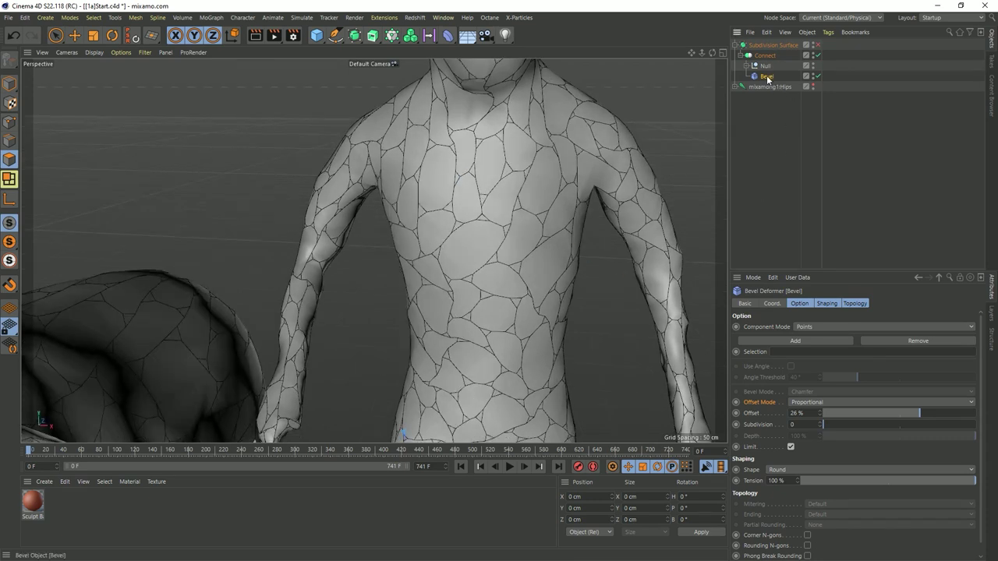
# - Raise the outer Bevel's Subdivision to 2, inspect the rounder edges, and expand the Null
pyautogui.click(820, 423)
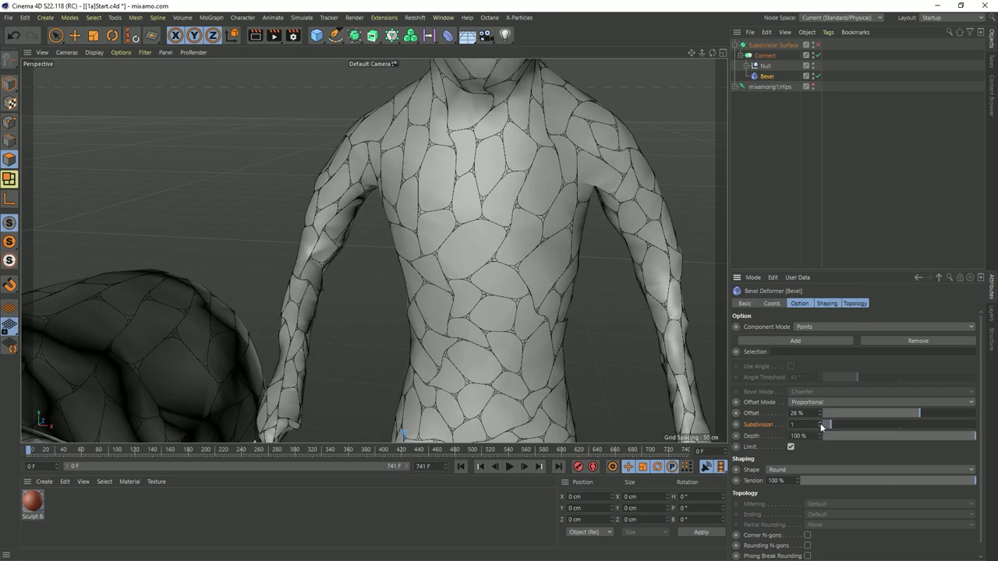
pyautogui.click(820, 424)
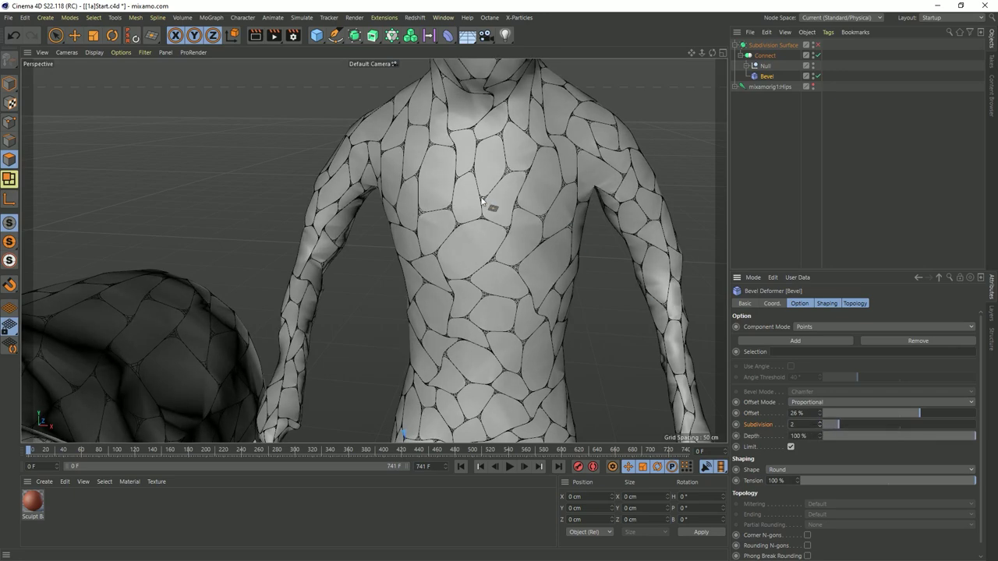
pyautogui.scroll(3, 483, 202)
pyautogui.scroll(-6, 499, 249)
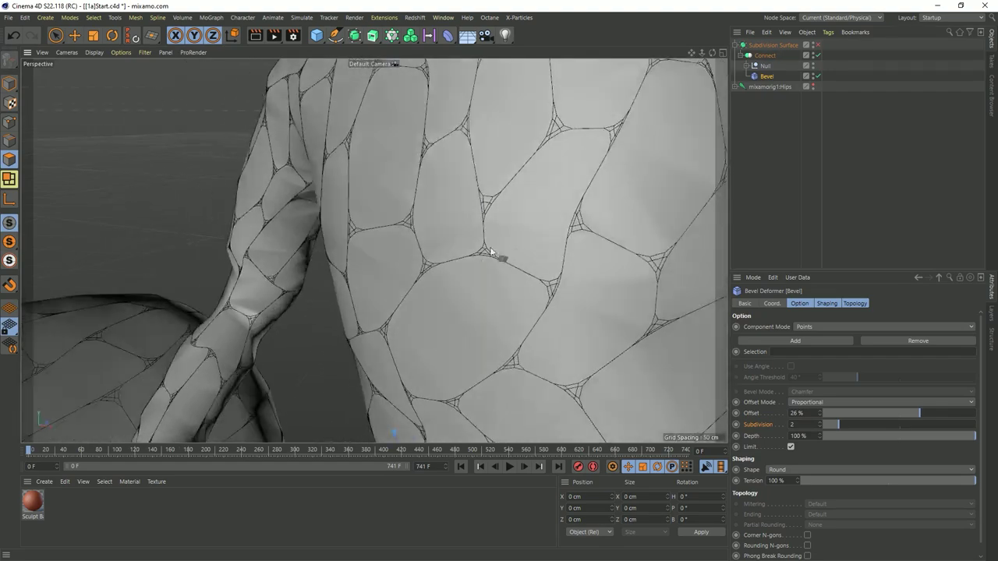
pyautogui.keyDown('alt'); pyautogui.moveTo(492, 277); pyautogui.dragTo(439, 273); pyautogui.keyUp('alt')
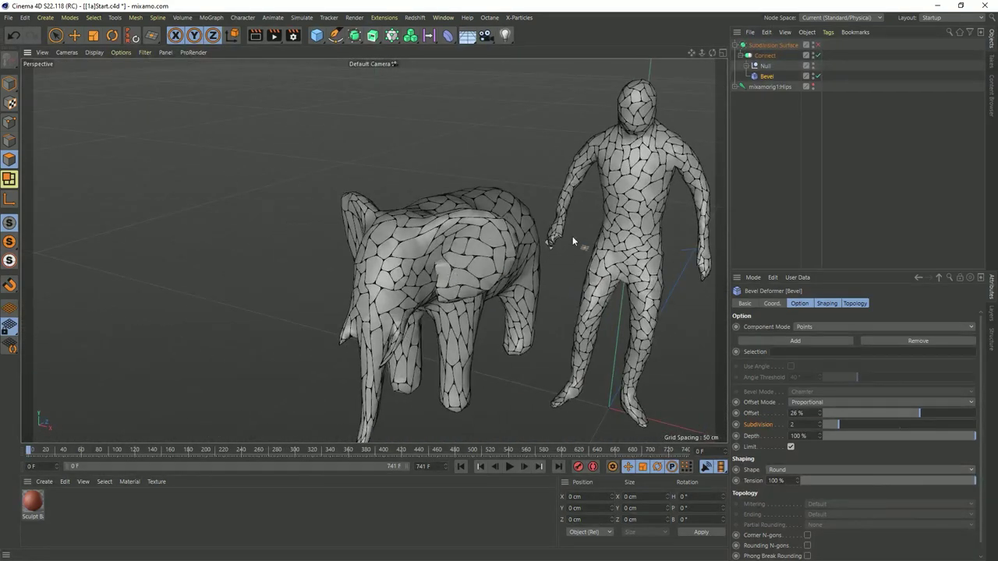
pyautogui.moveTo(572, 236)
pyautogui.keyDown('alt'); pyautogui.mouseDown()
pyautogui.moveTo(546, 226)
pyautogui.moveTo(575, 225)
pyautogui.mouseUp(); pyautogui.keyUp('alt')
pyautogui.scroll(5, 536, 216)
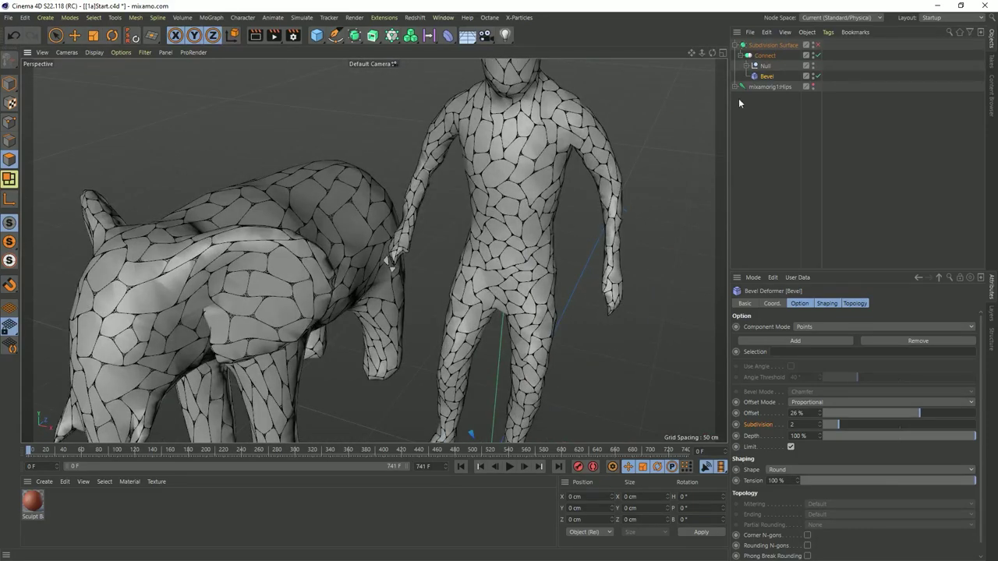
pyautogui.click(745, 65)
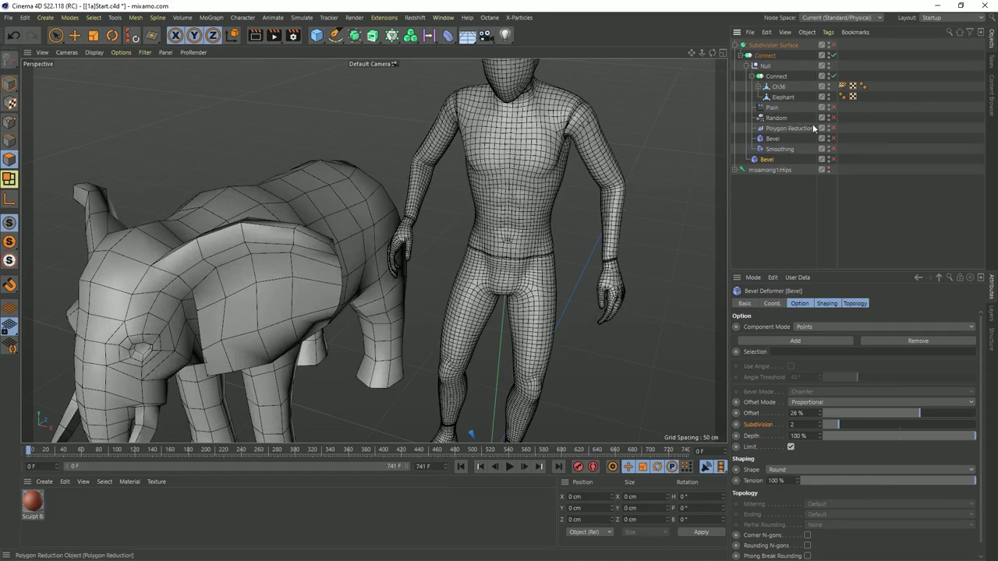
# - Wrap the Elephant in a Subdivision Surface with Editor and Renderer subdivisions of 1
pyautogui.click(782, 97)
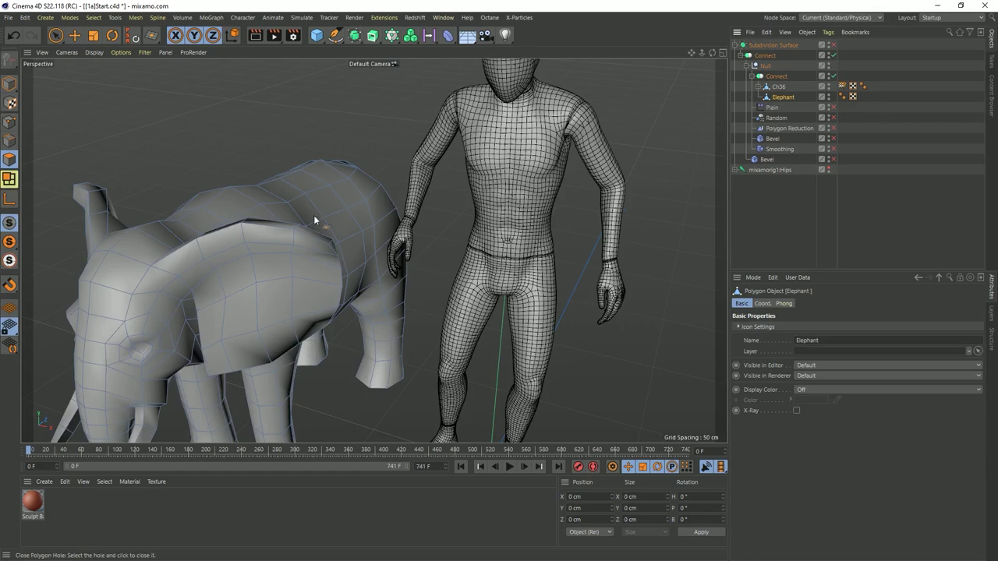
pyautogui.keyDown('alt'); pyautogui.click(354, 37); pyautogui.keyUp('alt')
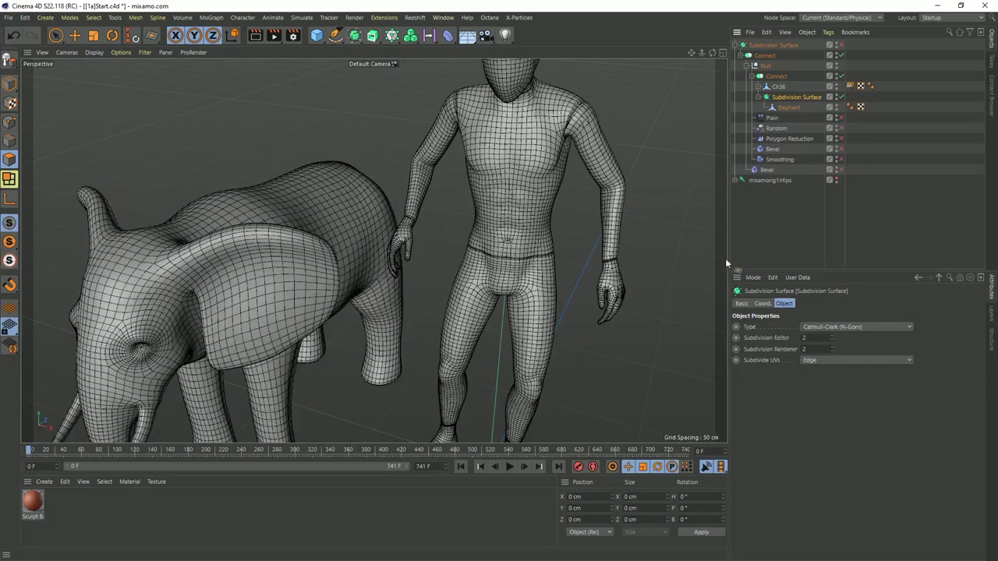
pyautogui.write('1')
pyautogui.press('Tab')
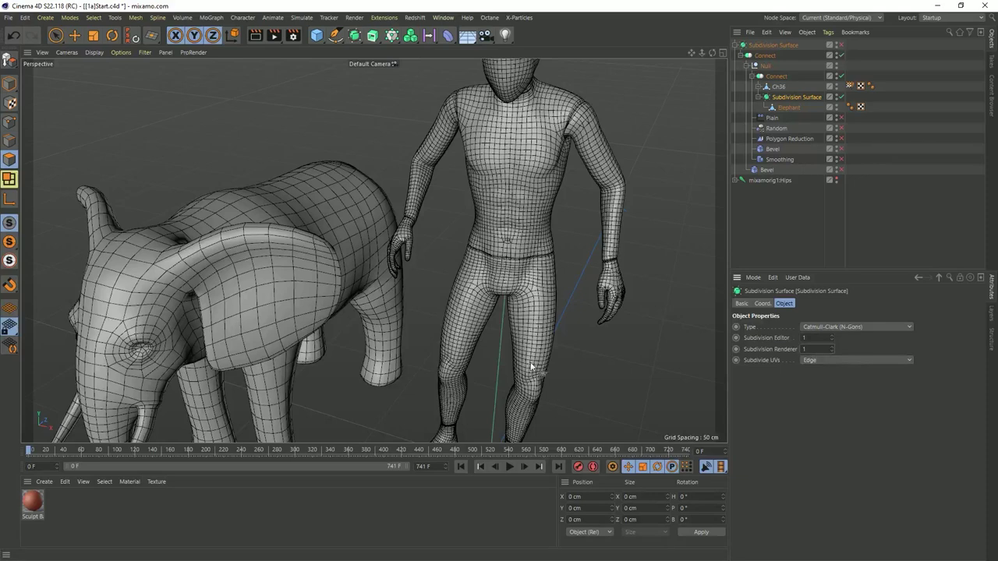
pyautogui.keyDown('alt'); pyautogui.moveTo(346, 228); pyautogui.dragTo(307, 219); pyautogui.keyUp('alt')
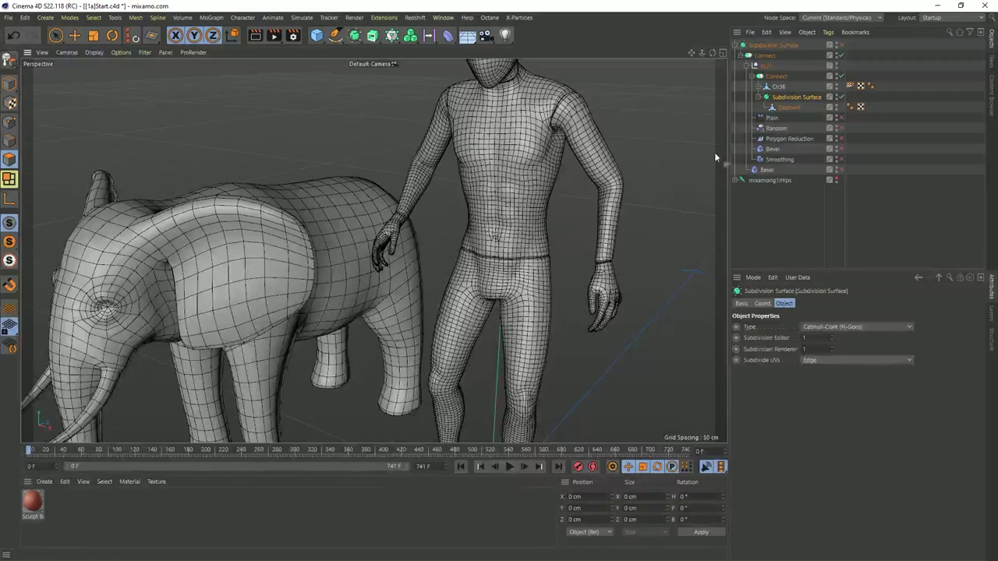
pyautogui.click(761, 98)
pyautogui.click(770, 107)
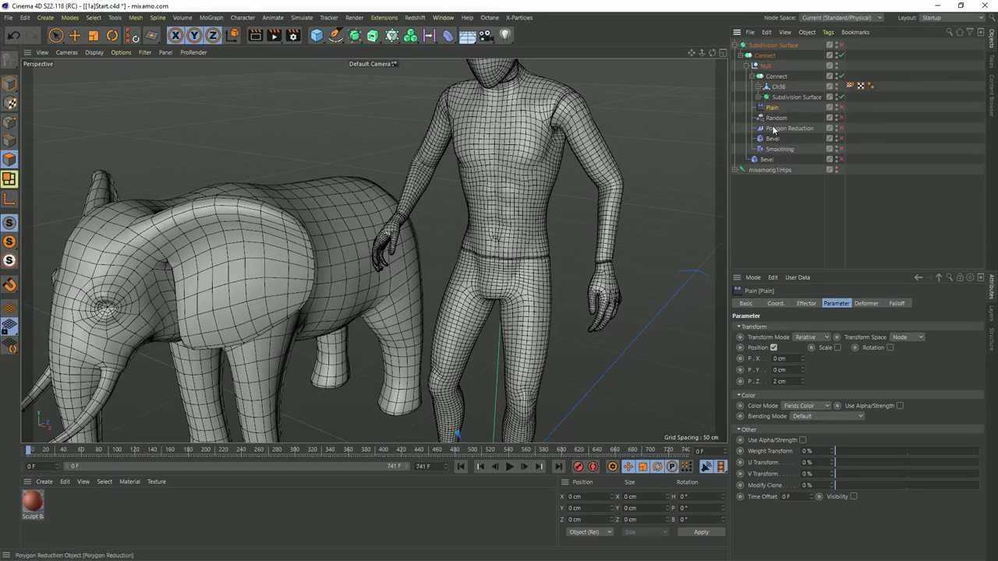
# - Turn on the Random effector's displacement
pyautogui.click(789, 128)
pyautogui.click(777, 118)
pyautogui.click(840, 118)
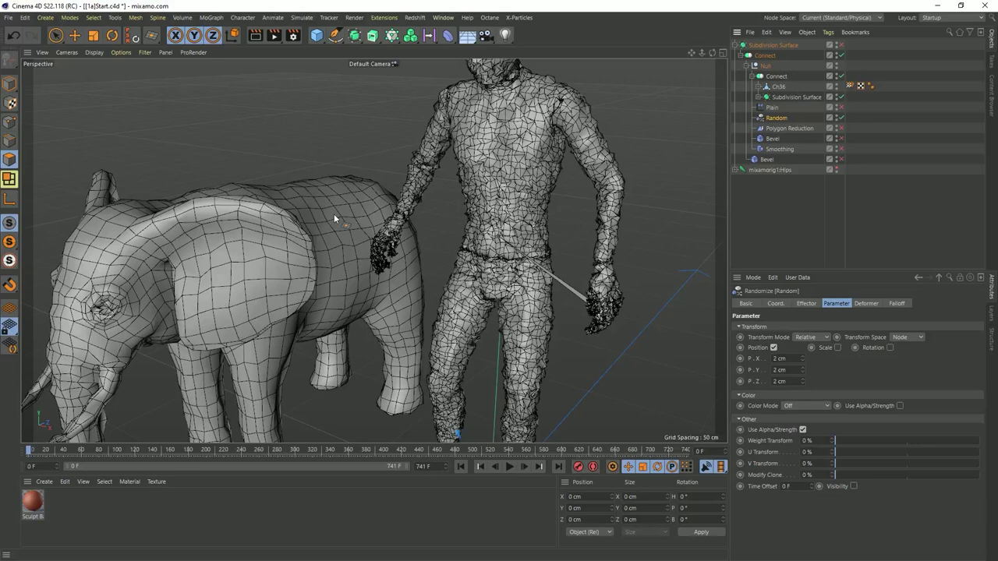
# - Re-enable Polygon Reduction with Reduction Strength set to 95%
pyautogui.click(824, 129)
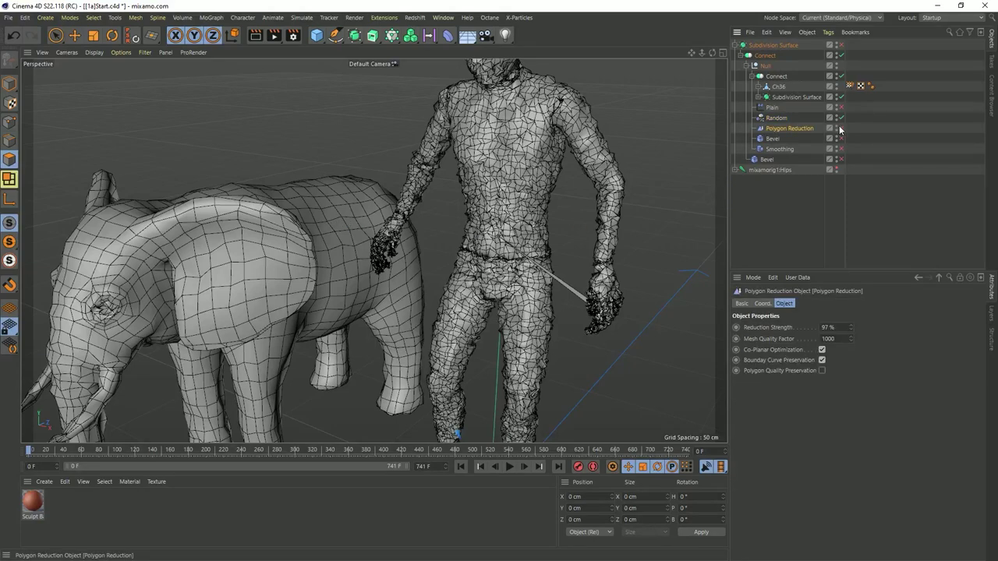
pyautogui.click(840, 129)
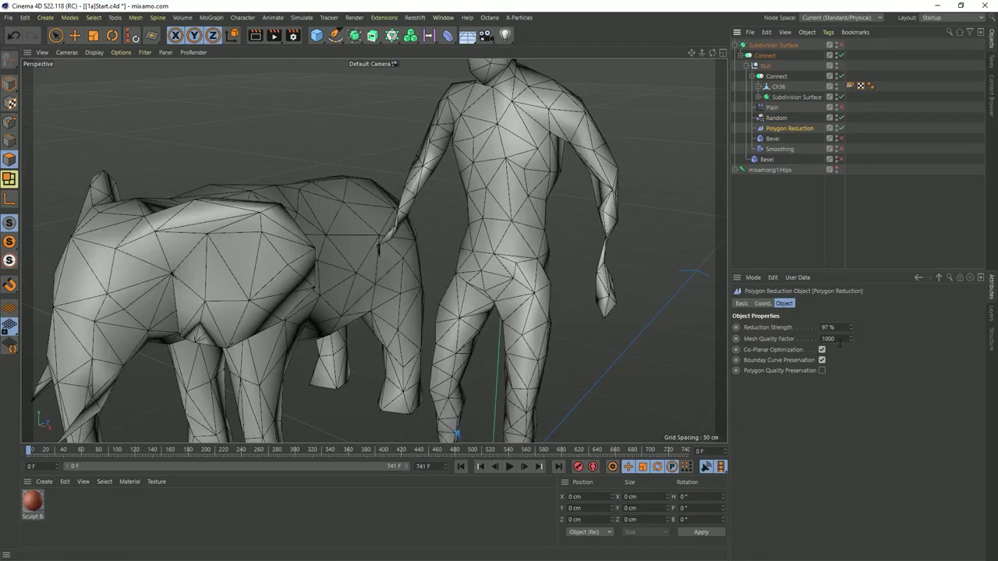
pyautogui.click(828, 327)
pyautogui.write('95')
pyautogui.press('Return')
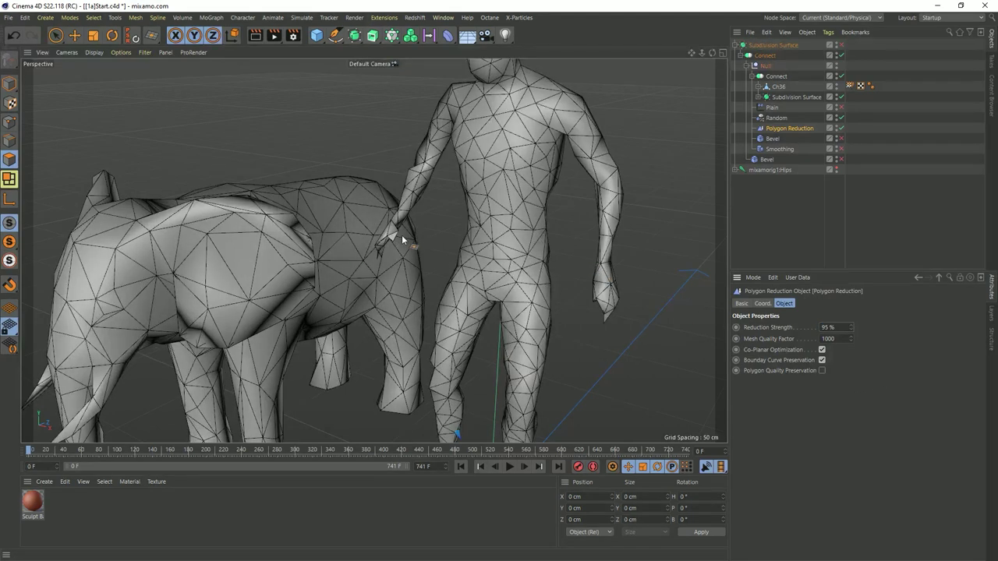
pyautogui.click(776, 139)
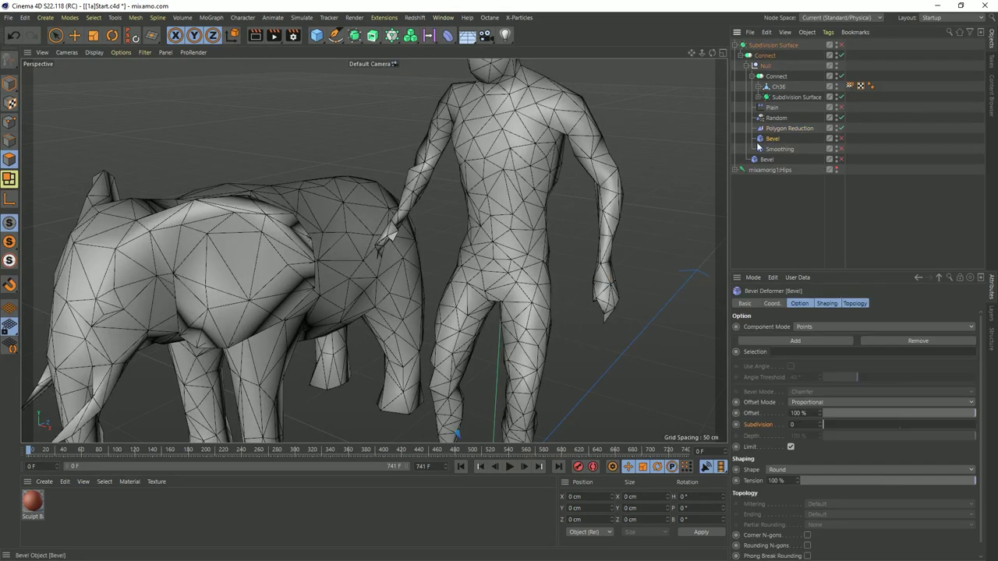
# - Enable the inner Bevel and set its offset to 20%, checking the result in the viewport
pyautogui.click(840, 139)
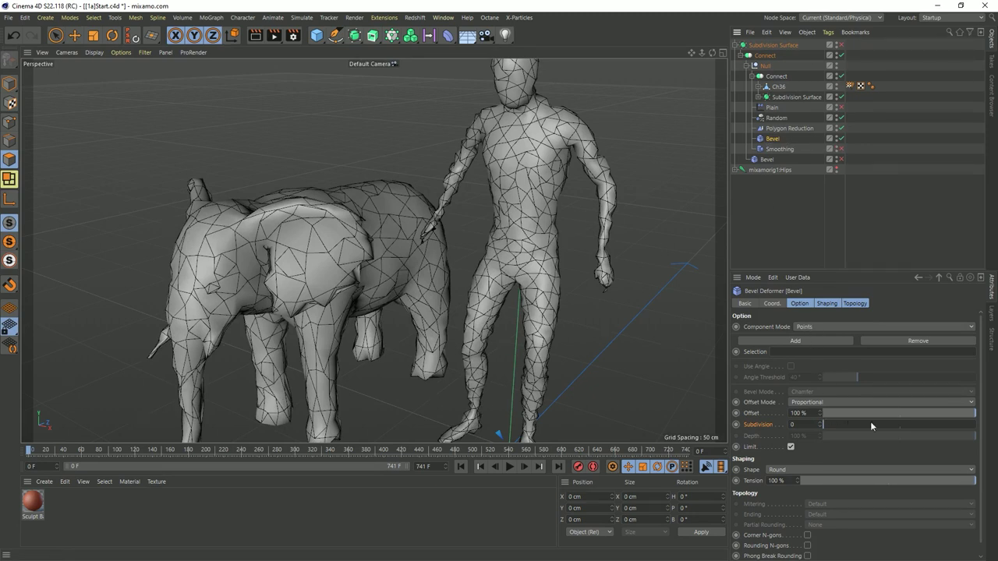
pyautogui.click(904, 412)
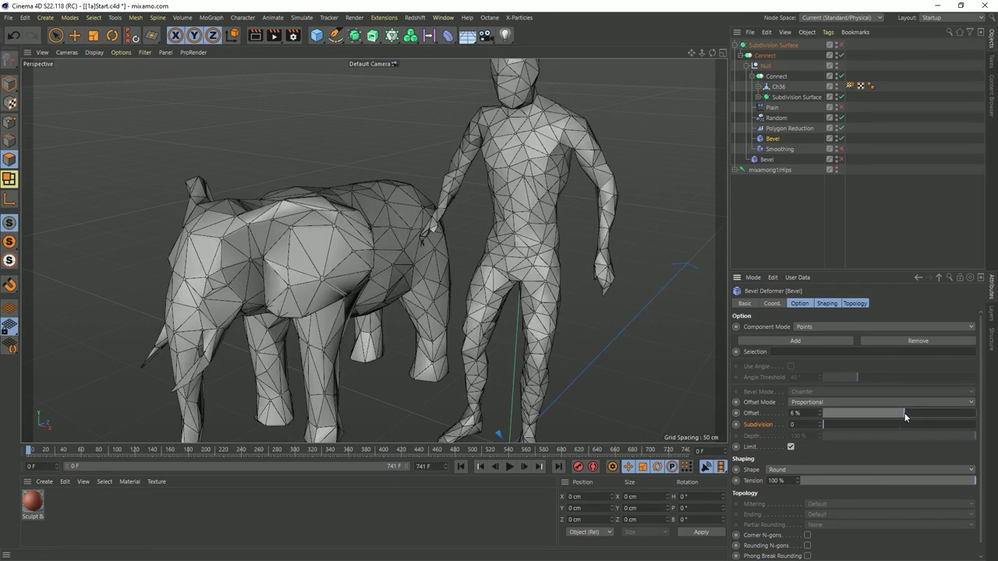
pyautogui.click(907, 413)
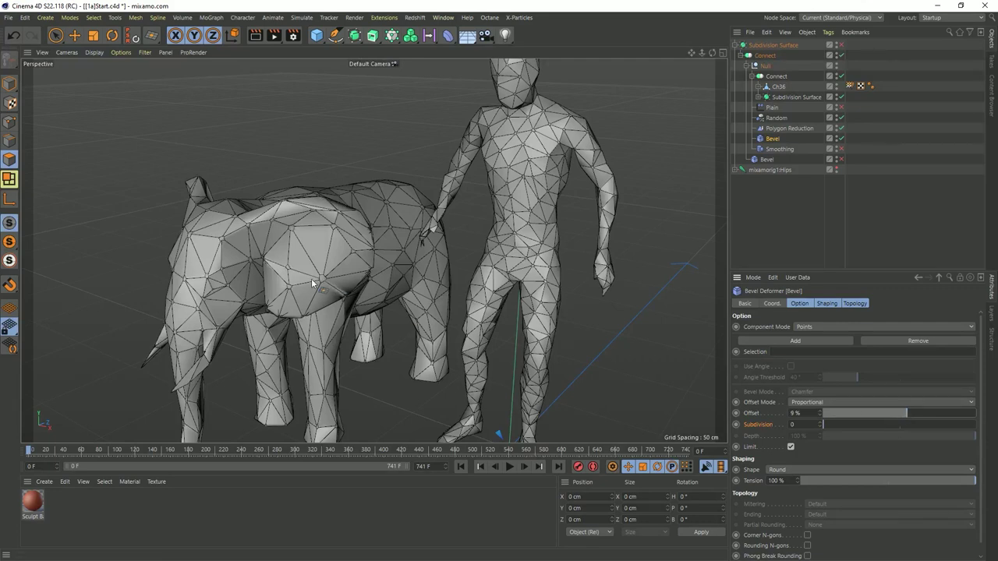
pyautogui.click(915, 413)
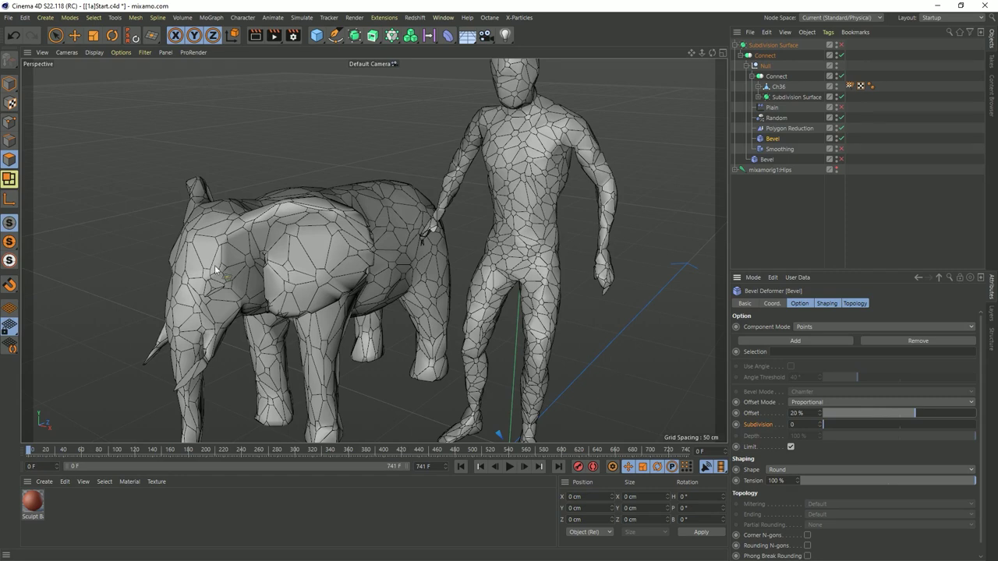
pyautogui.keyDown('alt'); pyautogui.moveTo(273, 244); pyautogui.dragTo(436, 159); pyautogui.keyUp('alt')
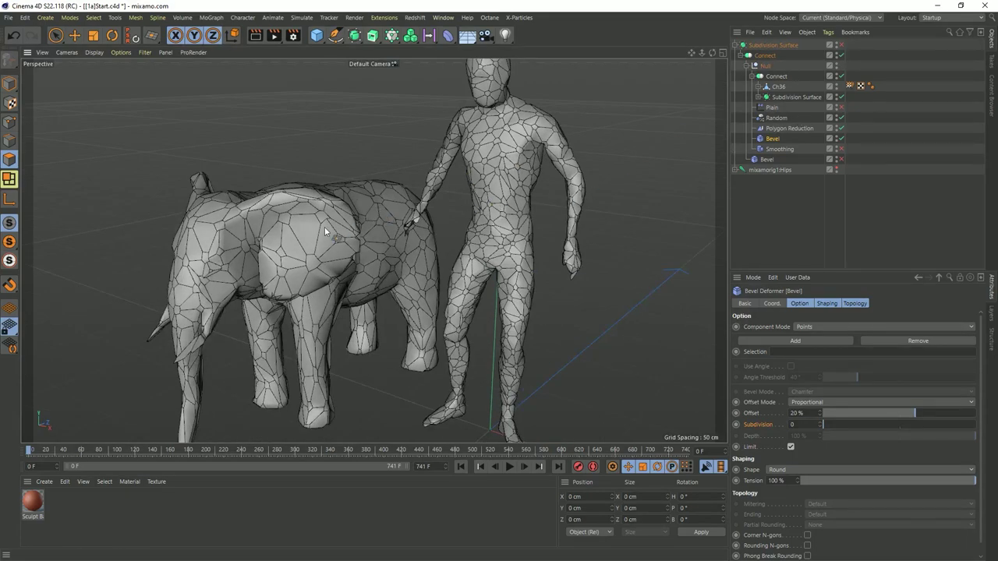
# - Set the Connect object's Phong mode to Manual
pyautogui.scroll(2, 526, 263)
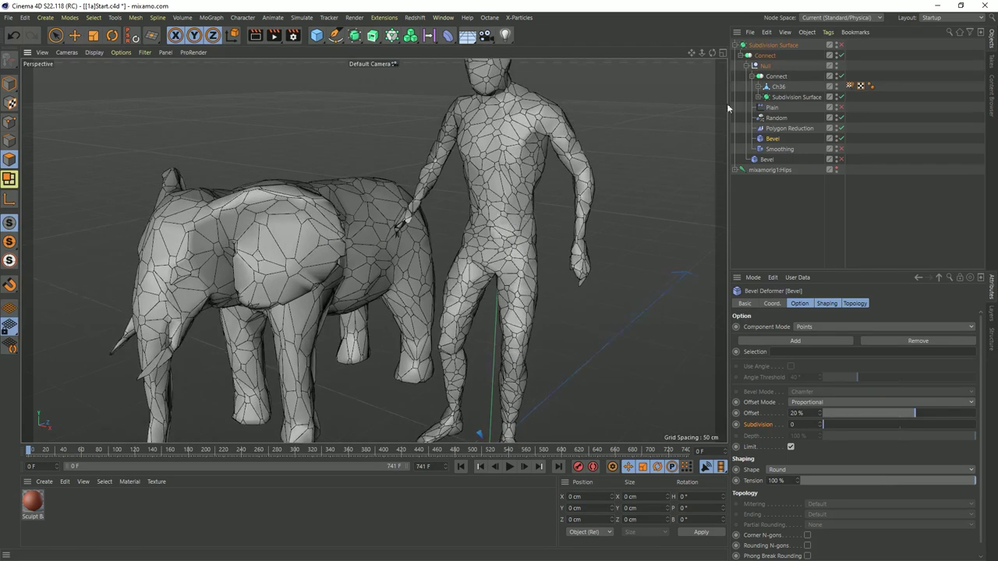
pyautogui.click(760, 56)
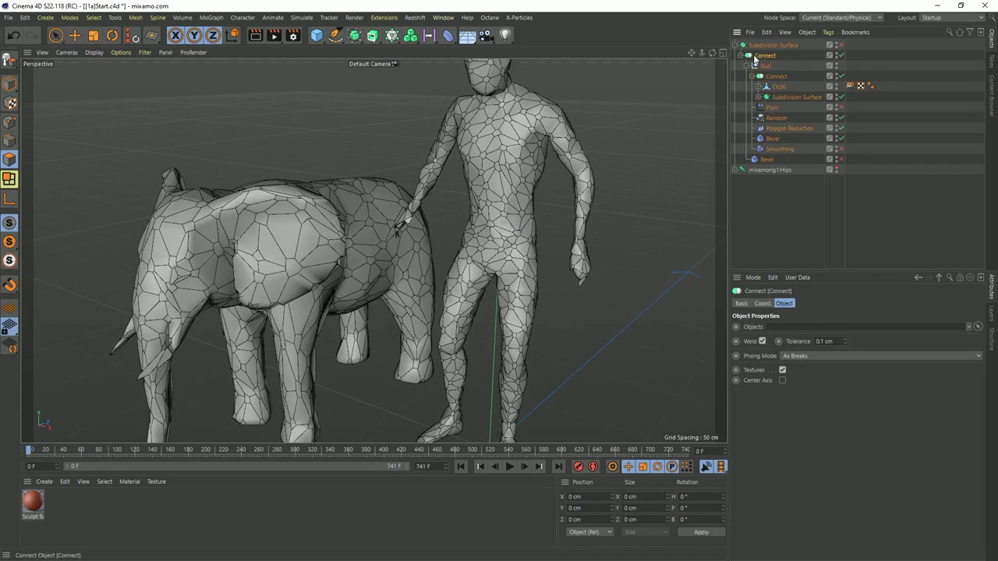
pyautogui.click(790, 357)
pyautogui.click(790, 357)
pyautogui.click(791, 357)
pyautogui.click(793, 366)
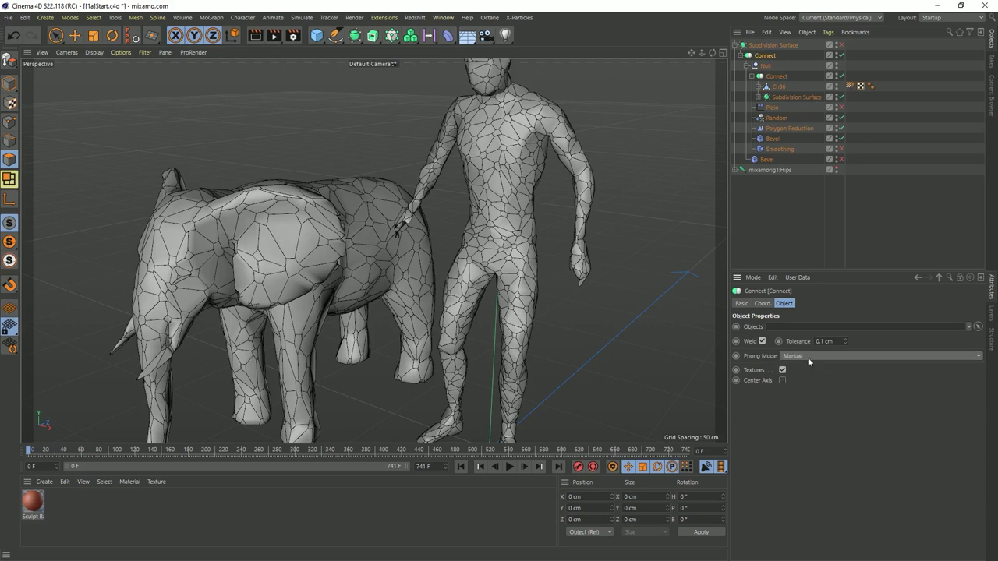
# - Give the Connect's Phong tag a 1° Phong Angle for faceted shading
pyautogui.click(849, 55)
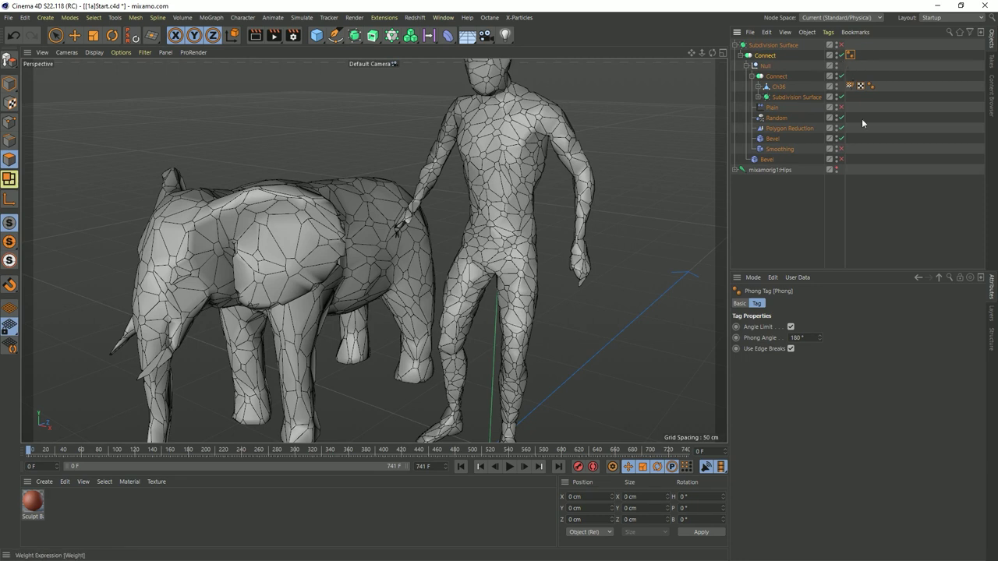
pyautogui.click(760, 328)
pyautogui.write('1')
pyautogui.press('Return')
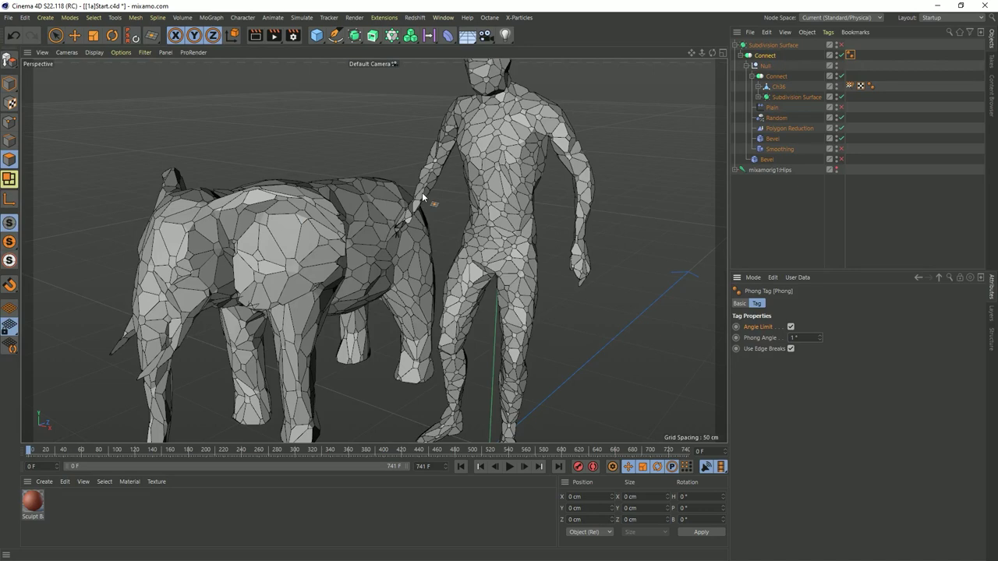
pyautogui.keyDown('alt'); pyautogui.moveTo(422, 191); pyautogui.dragTo(350, 234); pyautogui.keyUp('alt')
# - Turn on the Smoothing deformer and orbit around the elephant and figure to check its effect
pyautogui.click(772, 139)
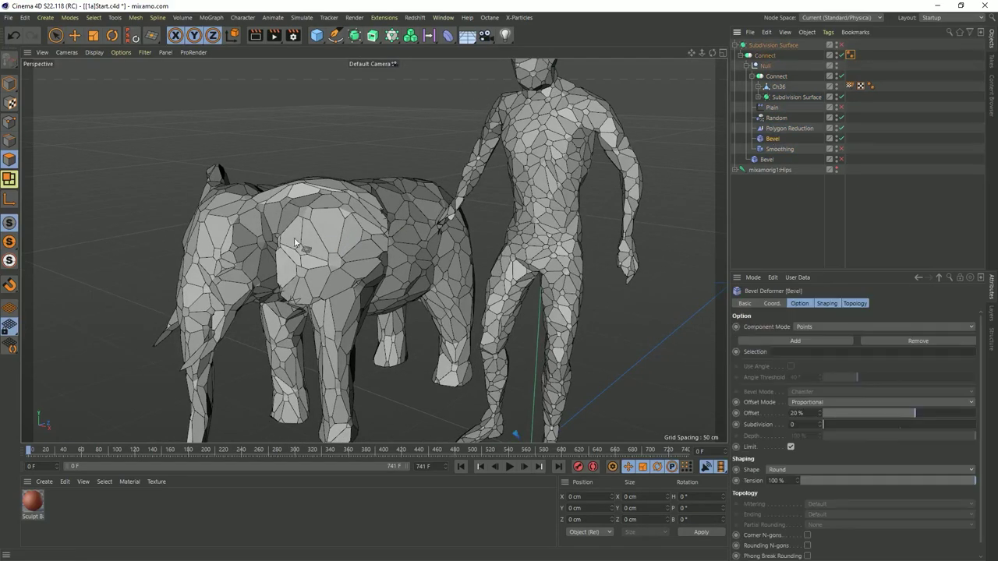
pyautogui.click(776, 149)
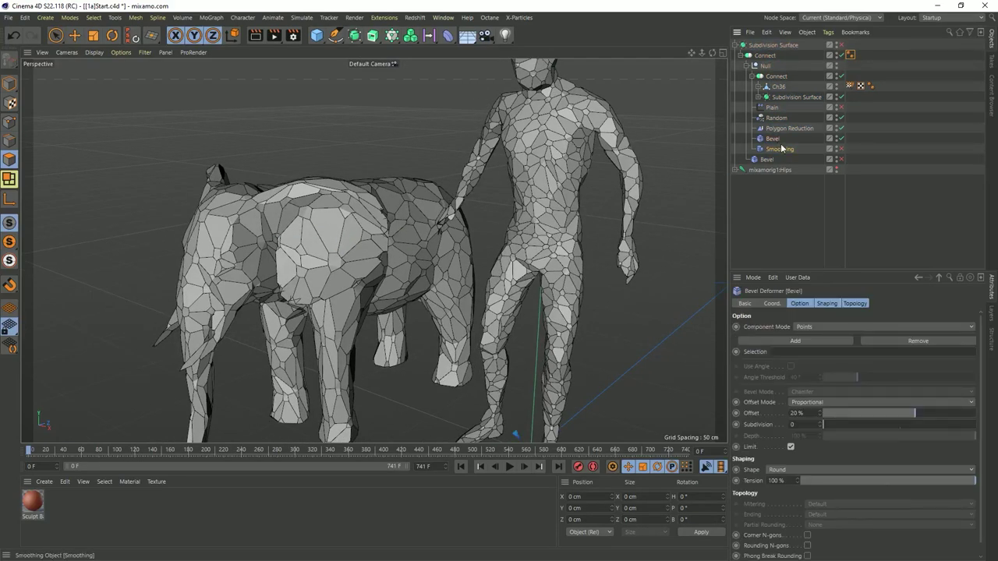
pyautogui.click(831, 153)
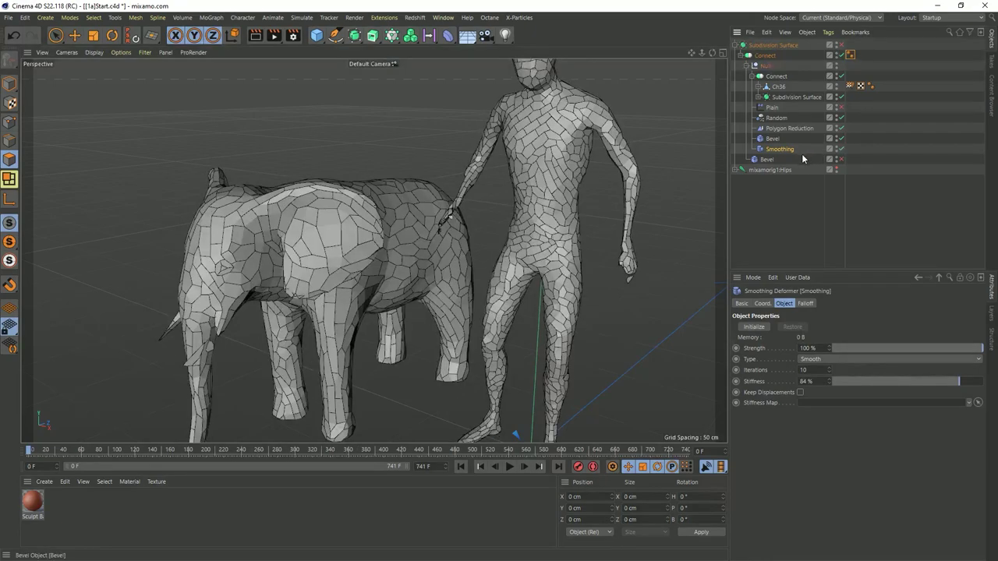
pyautogui.keyDown('alt'); pyautogui.moveTo(488, 198); pyautogui.dragTo(510, 131); pyautogui.keyUp('alt')
pyautogui.scroll(6, 558, 181)
pyautogui.scroll(-5, 561, 173)
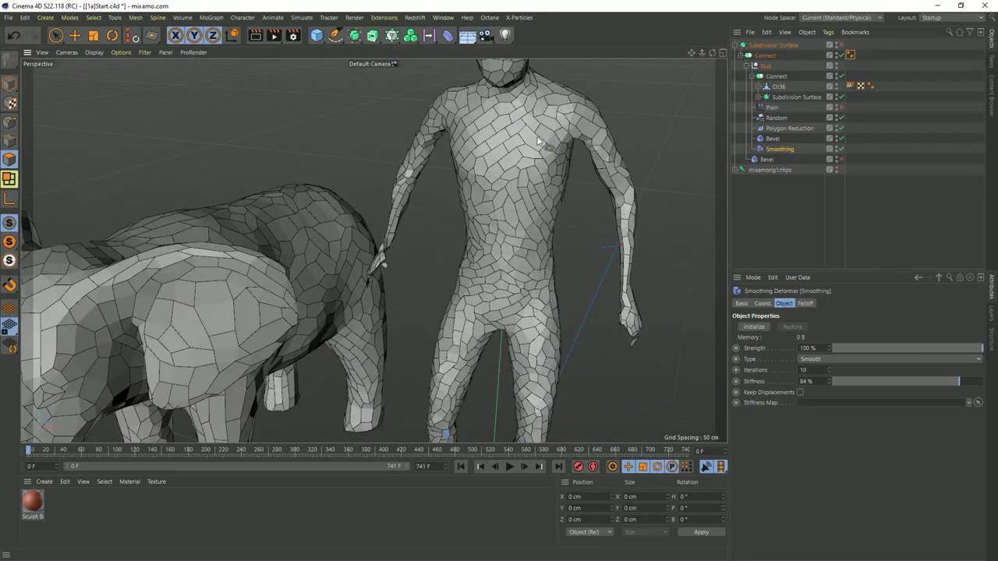
pyautogui.keyDown('alt'); pyautogui.moveTo(547, 166); pyautogui.dragTo(497, 160); pyautogui.keyUp('alt')
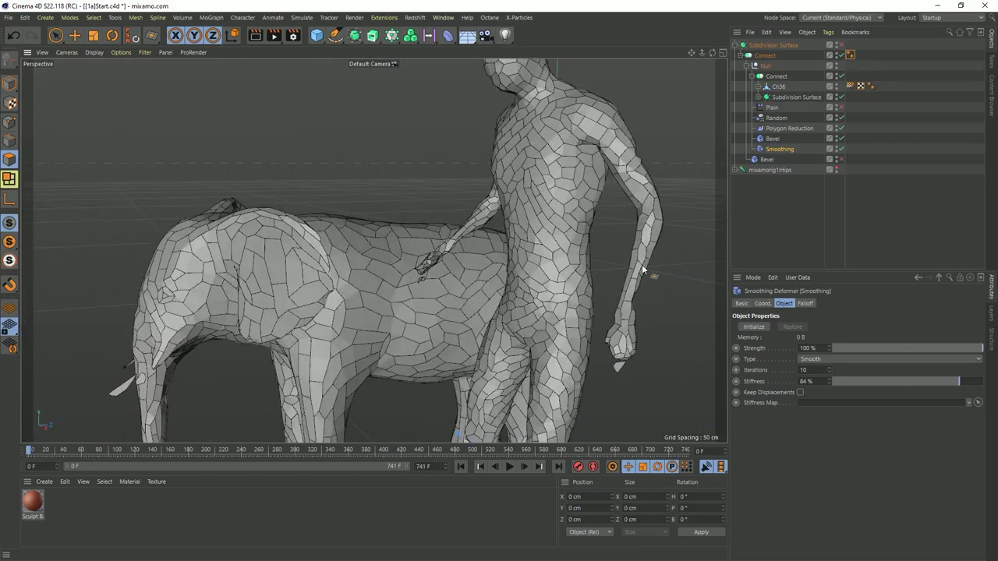
pyautogui.keyDown('alt'); pyautogui.moveTo(537, 198); pyautogui.dragTo(585, 181); pyautogui.keyUp('alt')
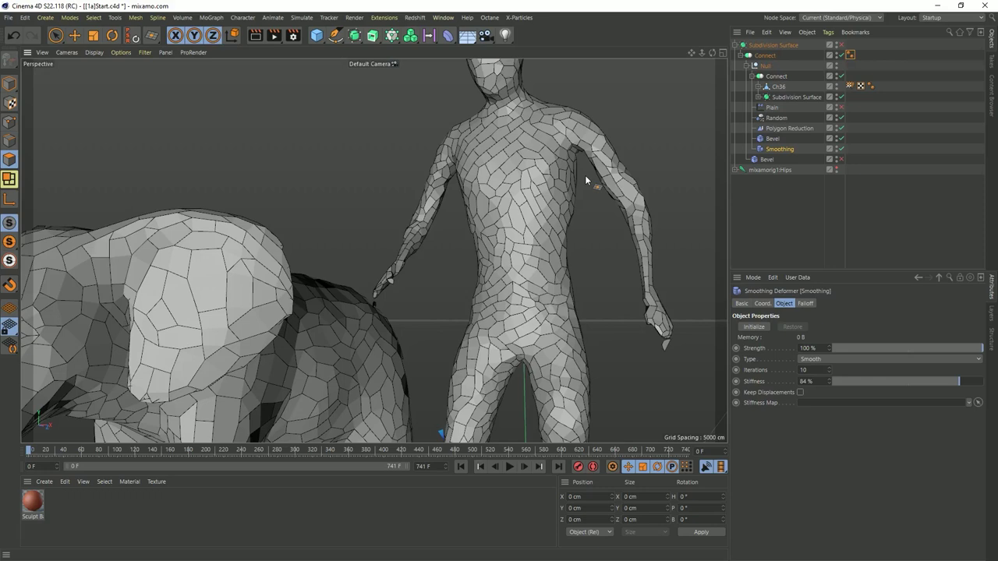
pyautogui.keyDown('alt'); pyautogui.moveTo(536, 211); pyautogui.dragTo(544, 253); pyautogui.keyUp('alt')
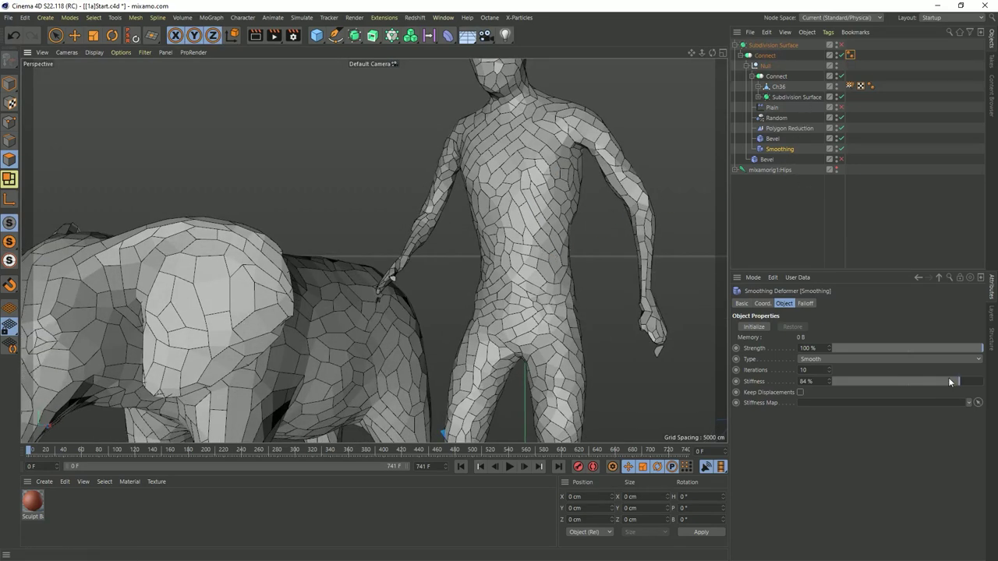
# - Drop the Smoothing stiffness to 50%, then raise it back to 72%
pyautogui.moveTo(955, 382); pyautogui.dragTo(779, 388)
pyautogui.moveTo(840, 384); pyautogui.dragTo(940, 384)
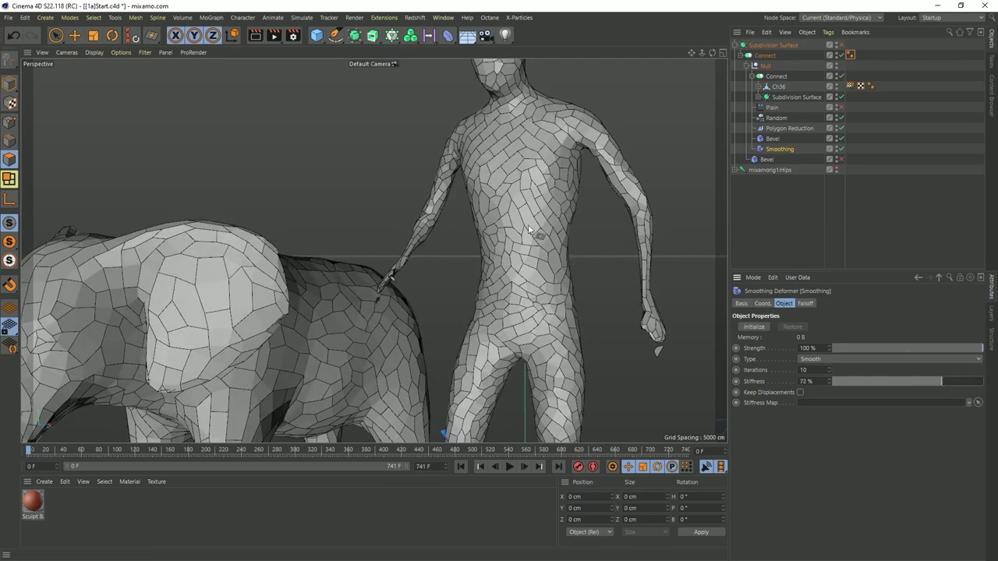
pyautogui.keyDown('alt'); pyautogui.moveTo(531, 228); pyautogui.dragTo(483, 167); pyautogui.keyUp('alt')
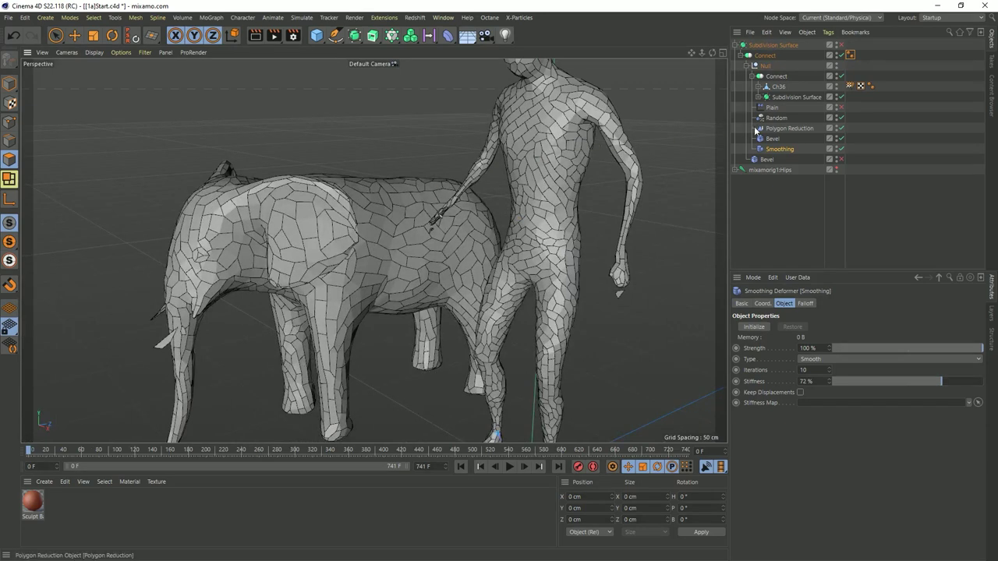
# - Move the outer Bevel deformer into the Null, directly below Smoothing
pyautogui.click(747, 67)
pyautogui.click(747, 67)
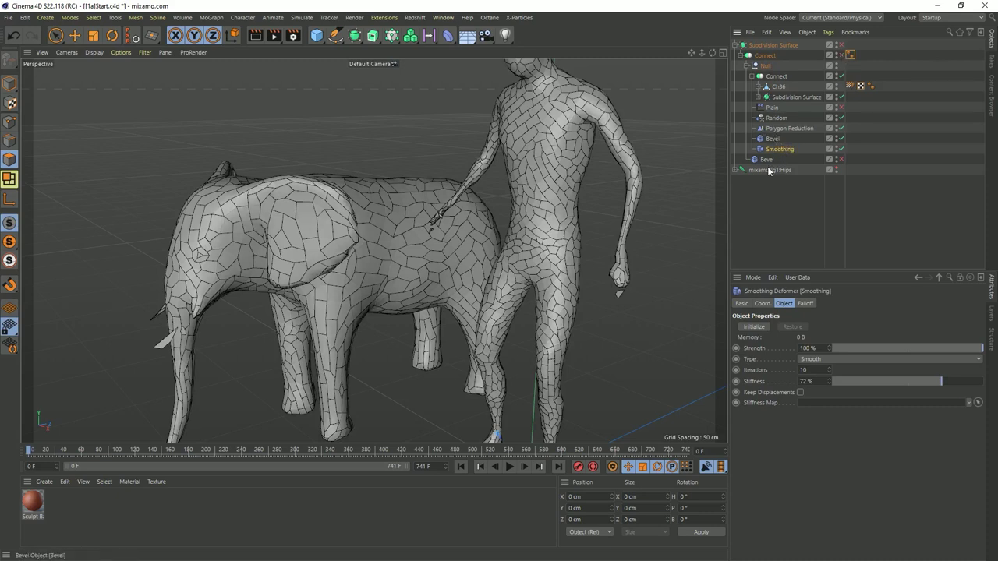
pyautogui.moveTo(767, 160); pyautogui.dragTo(777, 147)
# - Set the second Bevel to Edges component mode with 0 subdivisions
pyautogui.click(815, 159)
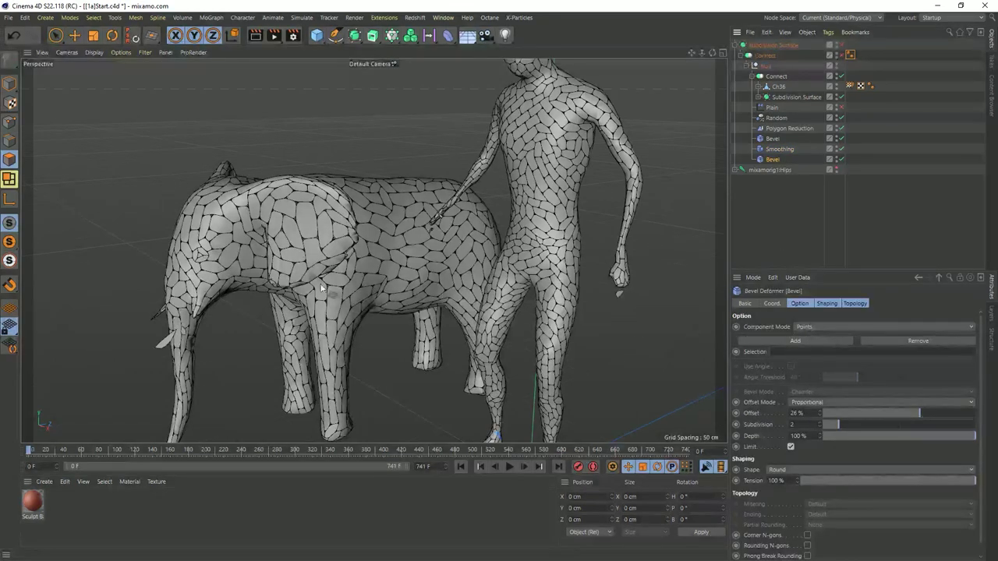
pyautogui.click(807, 327)
pyautogui.click(811, 343)
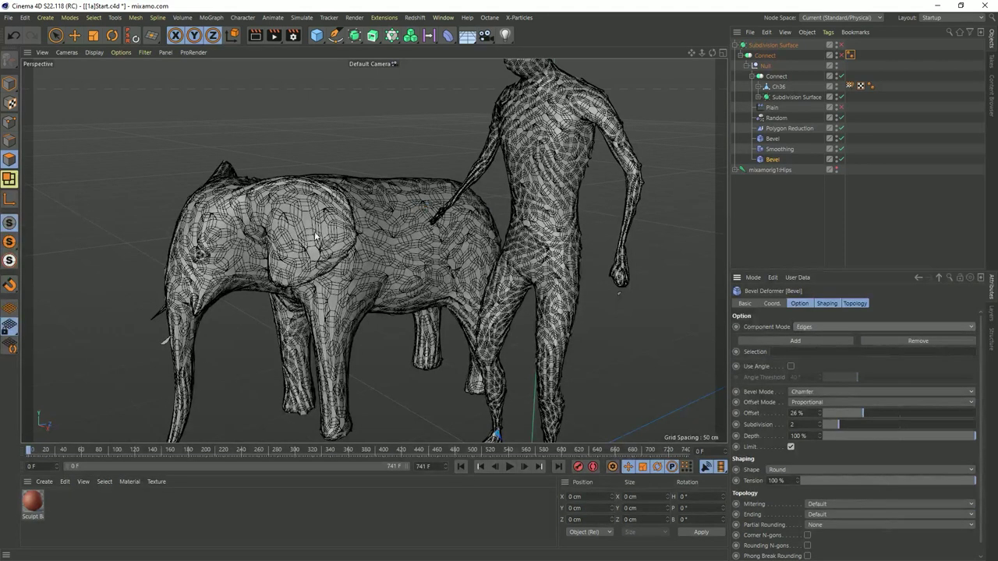
pyautogui.click(793, 424)
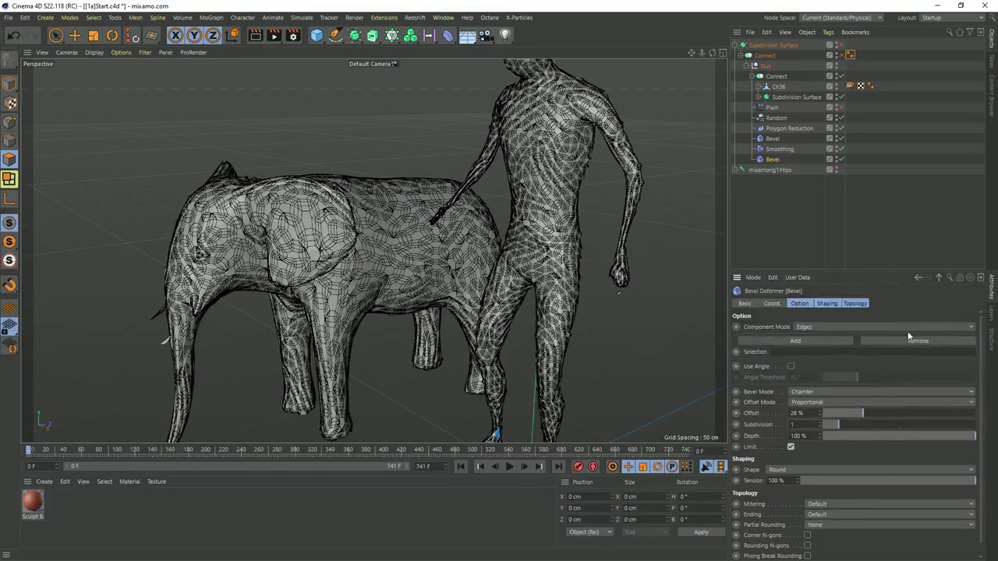
pyautogui.write('0')
pyautogui.press('Return')
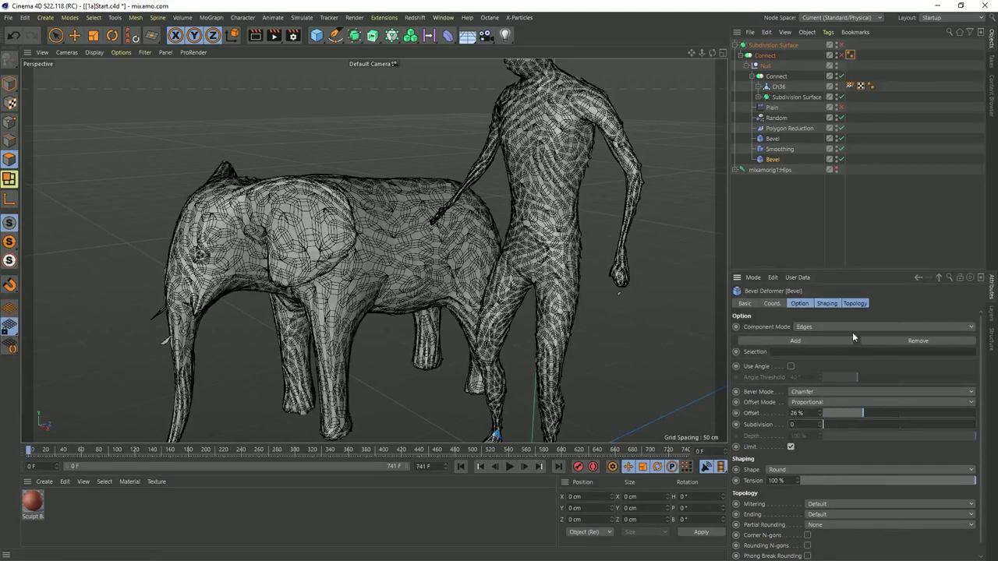
# - Give the Bevel a Fixed Distance offset of 0.25 cm and inspect the outlined tiles
pyautogui.click(831, 402)
pyautogui.click(824, 413)
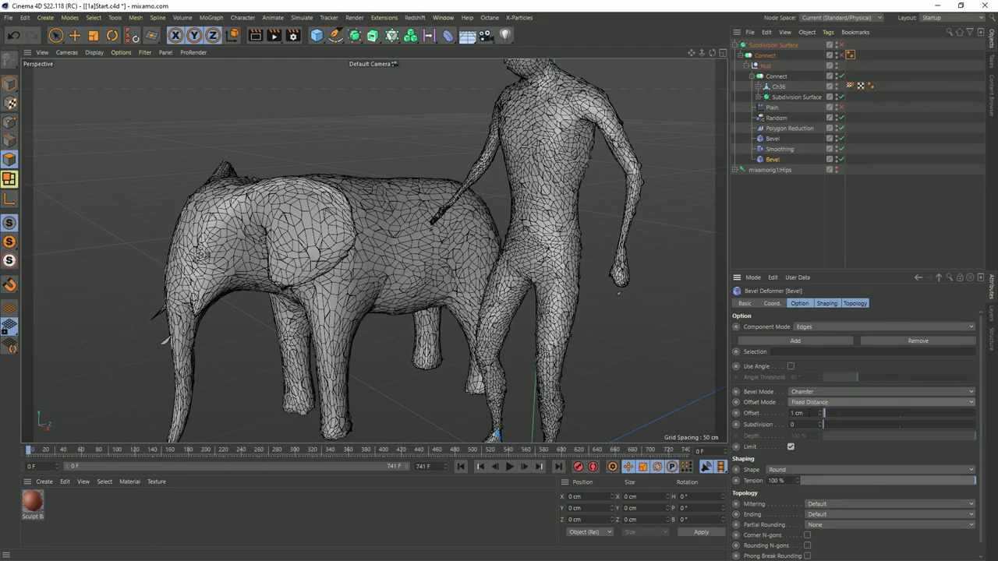
pyautogui.scroll(3, 205, 245)
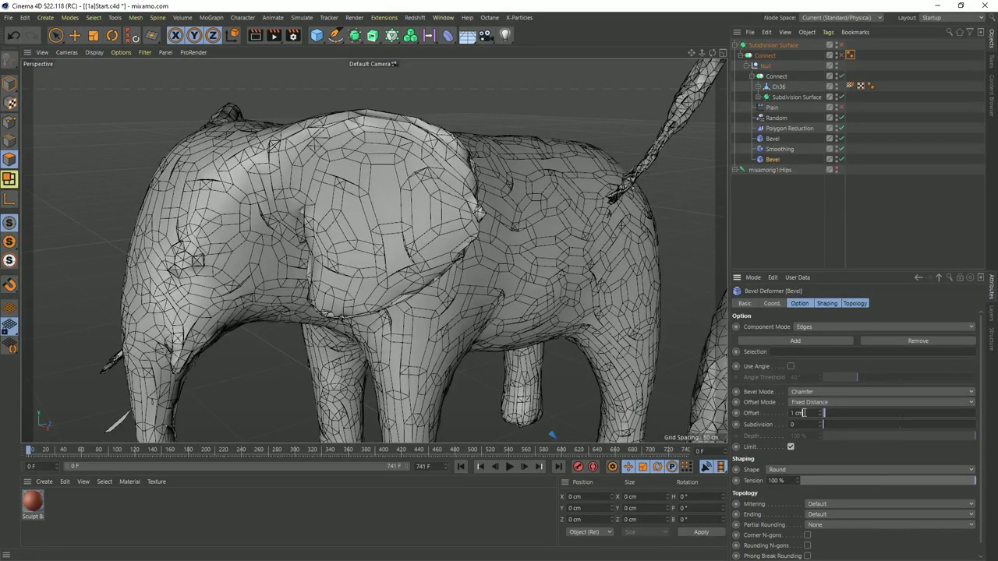
pyautogui.doubleClick(798, 413)
pyautogui.press('BackSpace')
pyautogui.write('0.25')
pyautogui.press('Return')
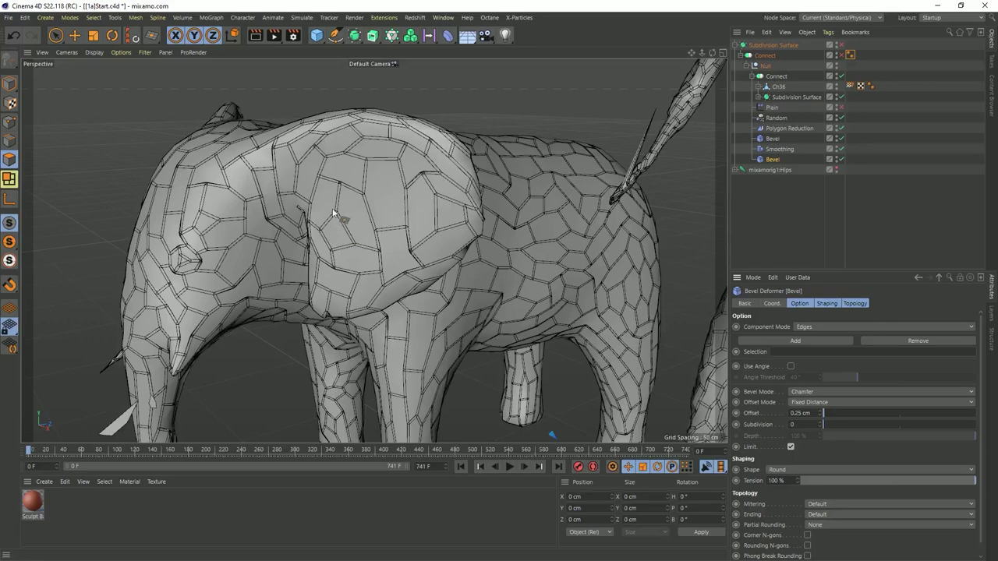
pyautogui.keyDown('alt'); pyautogui.moveTo(335, 215); pyautogui.dragTo(281, 244); pyautogui.keyUp('alt')
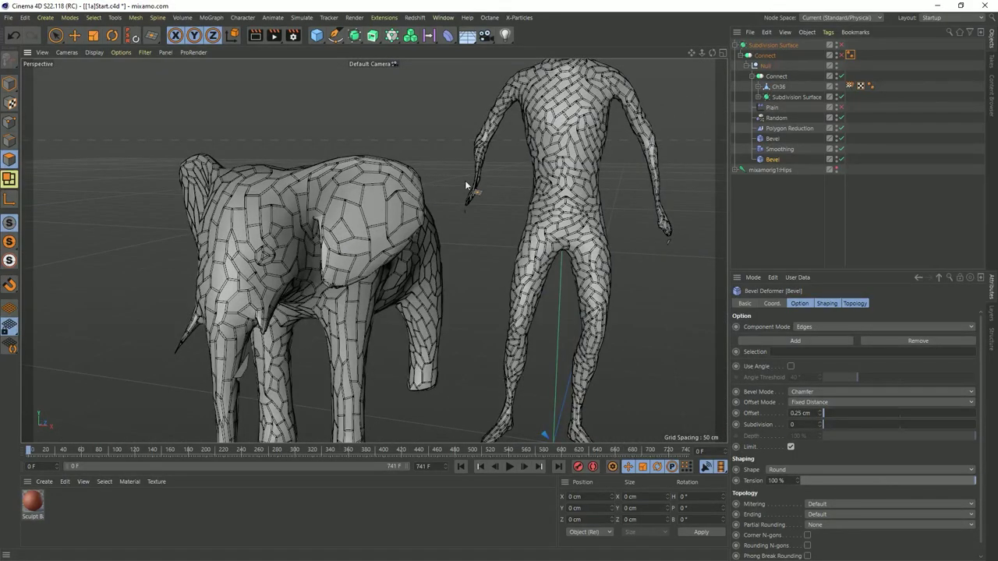
pyautogui.scroll(3, 352, 212)
pyautogui.moveTo(353, 212)
pyautogui.keyDown('alt'); pyautogui.mouseDown()
pyautogui.moveTo(347, 248)
pyautogui.moveTo(352, 226)
pyautogui.mouseUp(); pyautogui.keyUp('alt')
pyautogui.scroll(5, 354, 223)
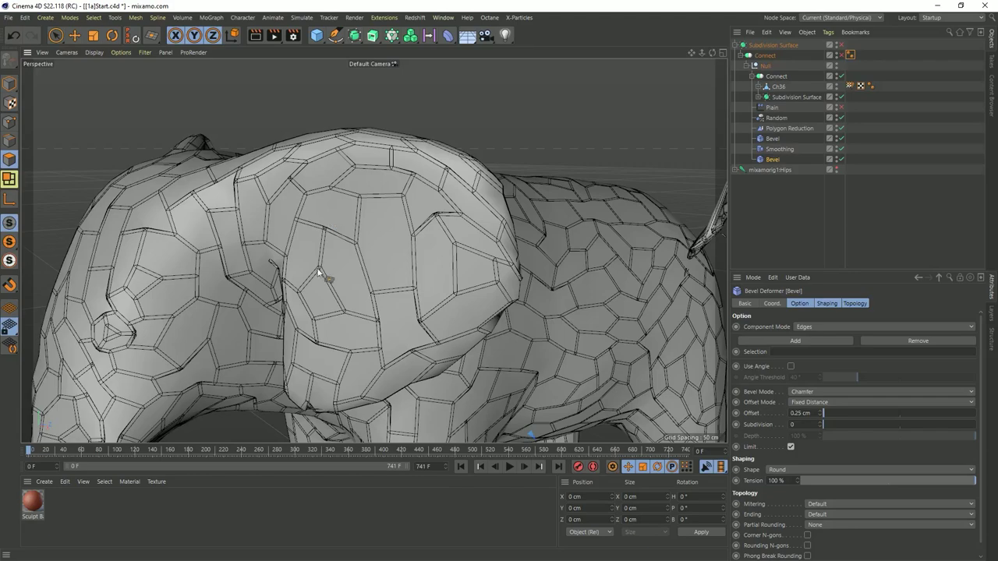
pyautogui.scroll(-10, 375, 232)
pyautogui.keyDown('alt'); pyautogui.moveTo(347, 241); pyautogui.dragTo(323, 251); pyautogui.keyUp('alt')
pyautogui.scroll(6, 323, 251)
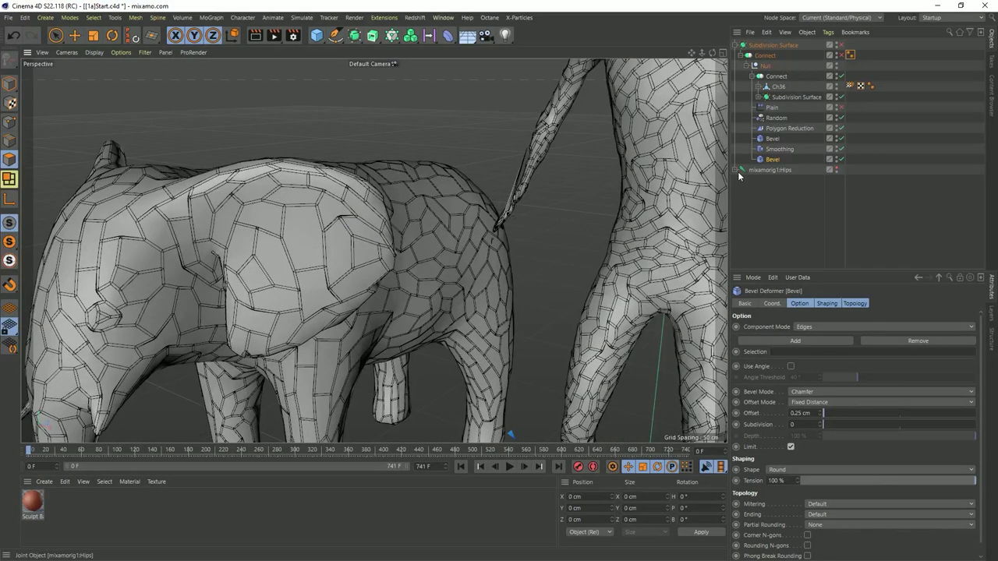
# - Disable the second Bevel, add a MoGraph PolyFX object, and place it under that Bevel in Connect
pyautogui.click(840, 159)
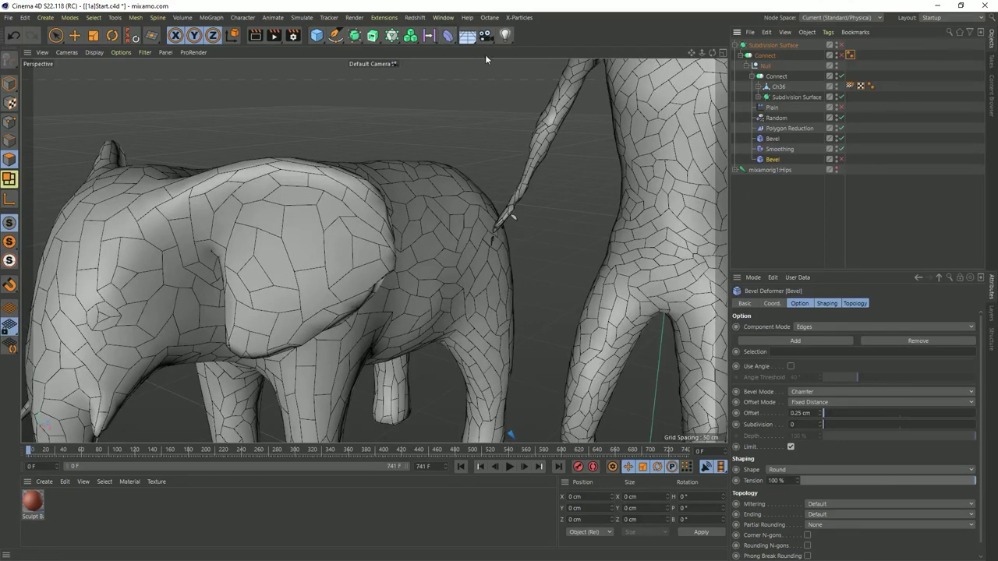
pyautogui.click(451, 39)
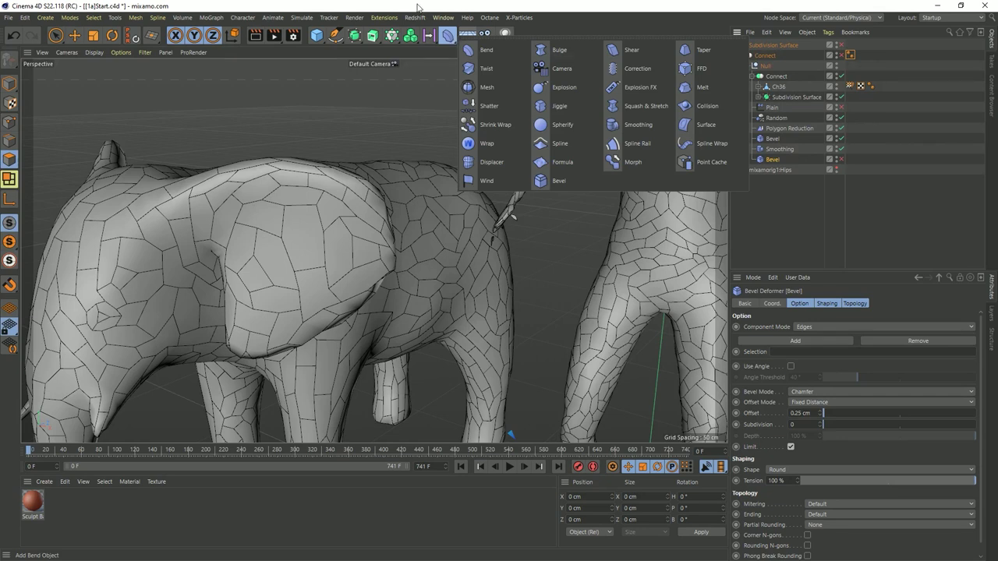
pyautogui.click(391, 35)
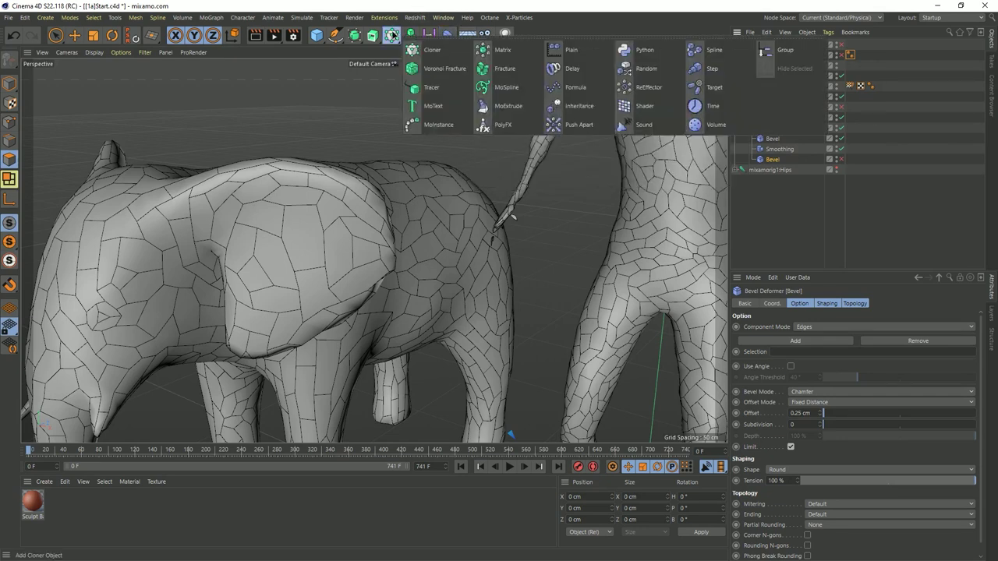
pyautogui.click(501, 127)
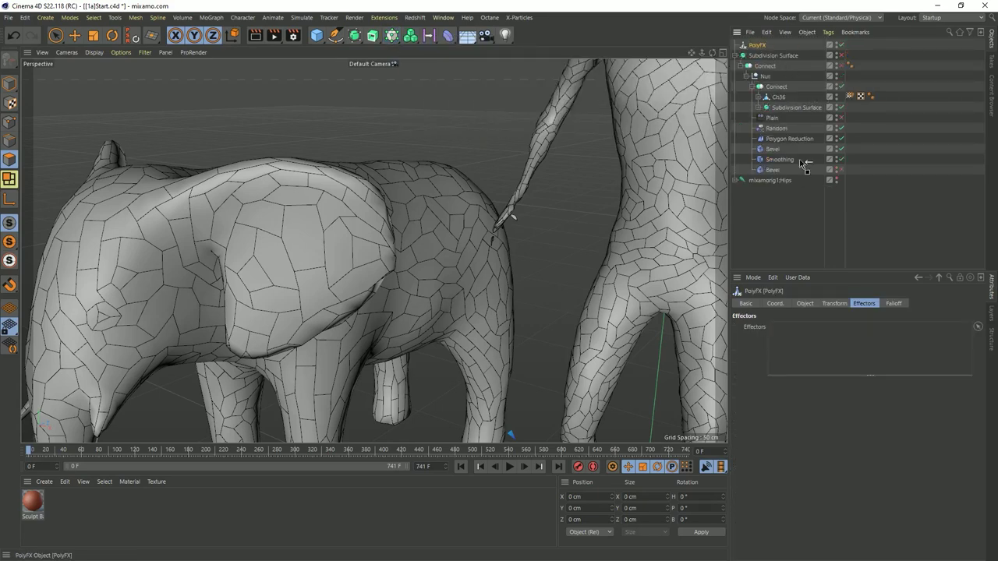
pyautogui.moveTo(774, 172); pyautogui.dragTo(773, 173)
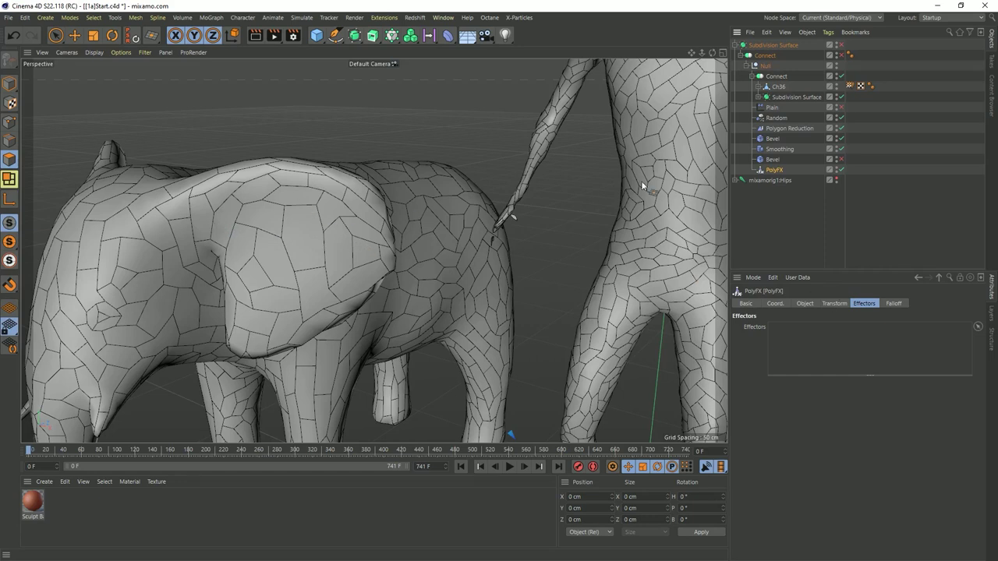
# - Set the PolyFX scale to 0.9 on X, Y and Z
pyautogui.click(833, 304)
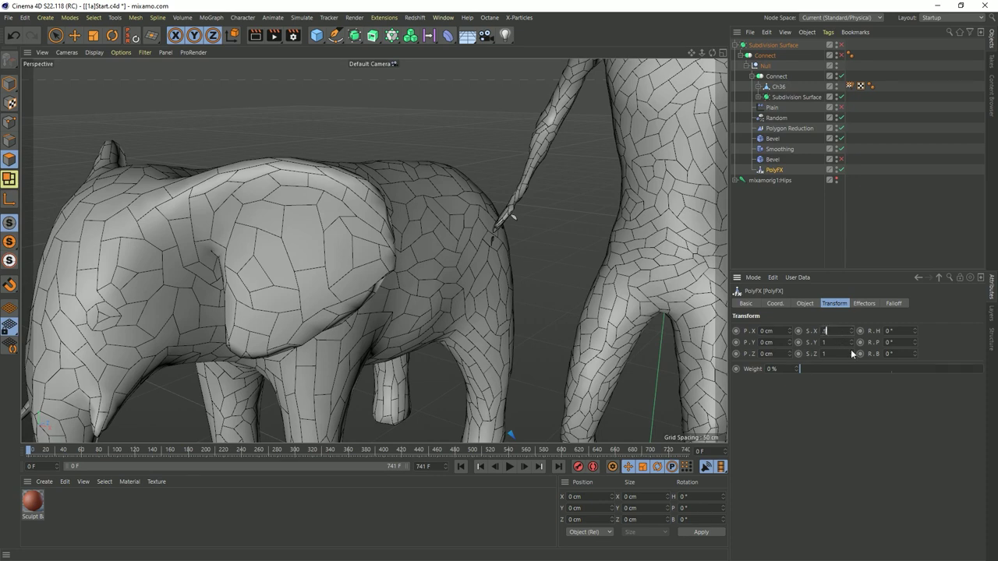
pyautogui.write('.9')
pyautogui.press('Tab')
pyautogui.write('.9')
pyautogui.press('Tab')
pyautogui.write('.9')
pyautogui.press('Tab')
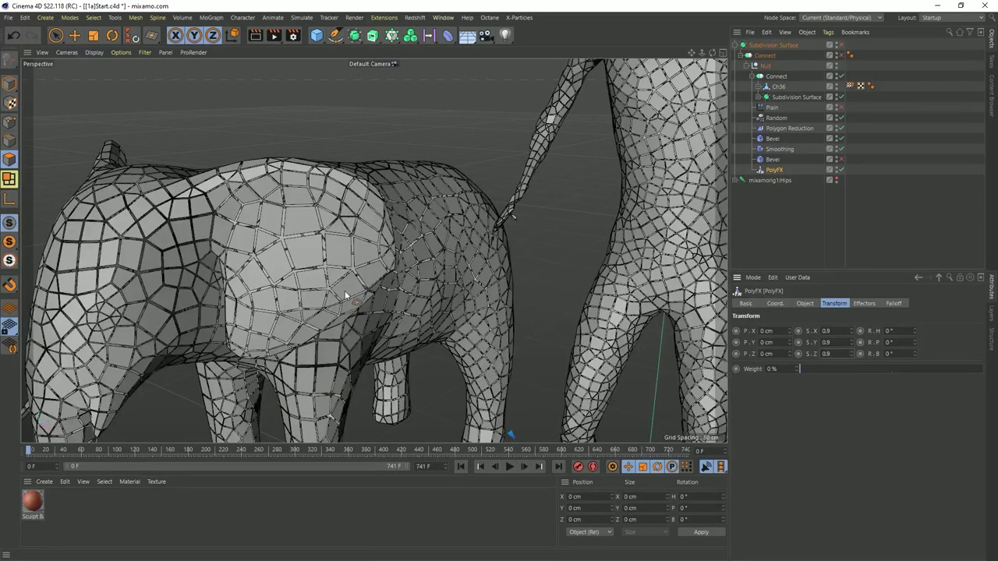
# - Inspect the shrunken tiles, then move the inner Subdivision Surface out of Connect to top level
pyautogui.keyDown('alt'); pyautogui.moveTo(345, 289); pyautogui.dragTo(562, 204); pyautogui.keyUp('alt')
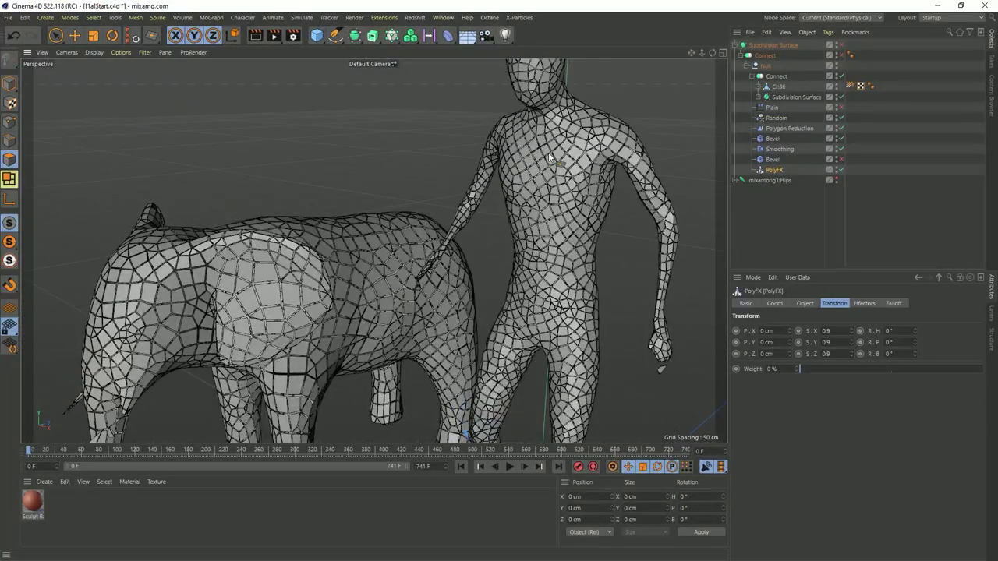
pyautogui.scroll(4, 273, 290)
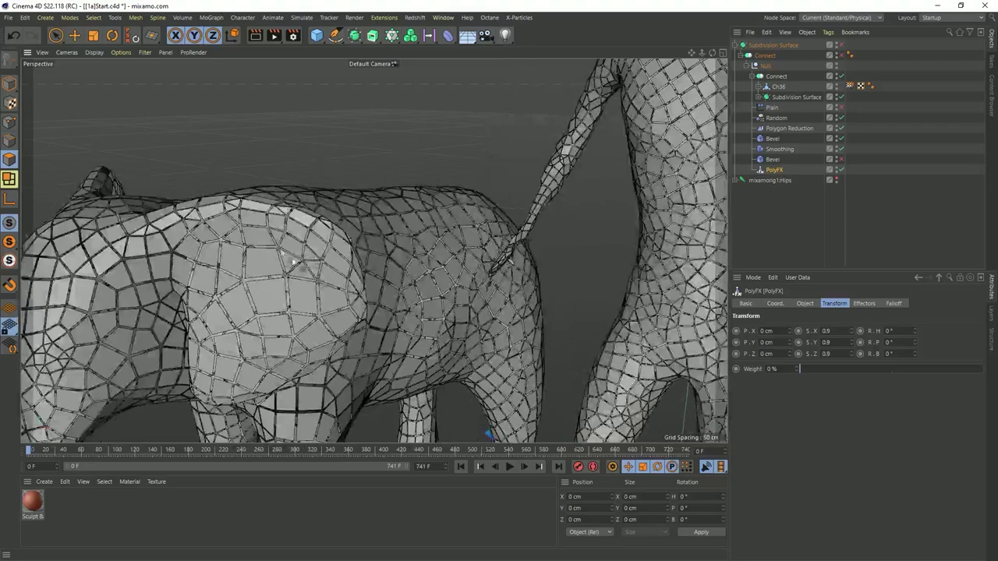
pyautogui.keyDown('alt'); pyautogui.moveTo(257, 271); pyautogui.dragTo(277, 280); pyautogui.keyUp('alt')
pyautogui.scroll(-5, 305, 280)
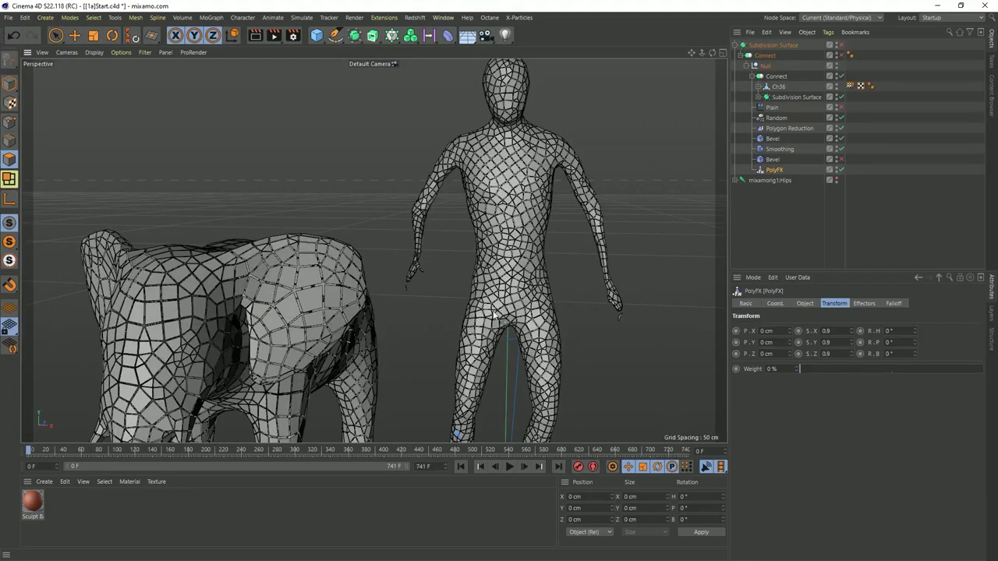
pyautogui.keyDown('alt'); pyautogui.moveTo(515, 210); pyautogui.dragTo(374, 241); pyautogui.keyUp('alt')
pyautogui.scroll(5, 304, 260)
pyautogui.scroll(-5, 156, 399)
pyautogui.keyDown('alt'); pyautogui.moveTo(156, 399); pyautogui.dragTo(686, 243); pyautogui.keyUp('alt')
pyautogui.scroll(8, 541, 241)
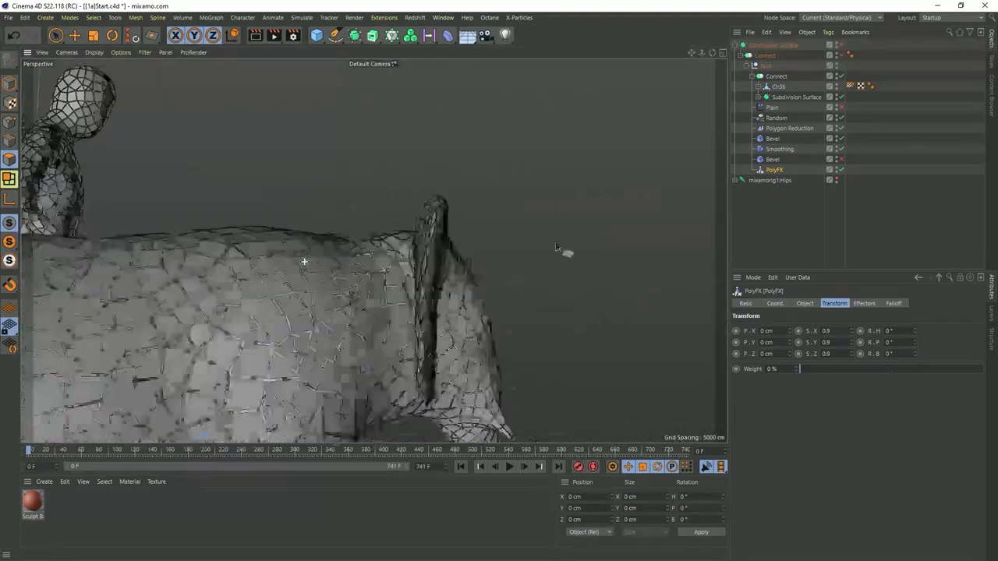
pyautogui.scroll(-6, 555, 248)
pyautogui.keyDown('alt'); pyautogui.moveTo(555, 247); pyautogui.dragTo(334, 211); pyautogui.keyUp('alt')
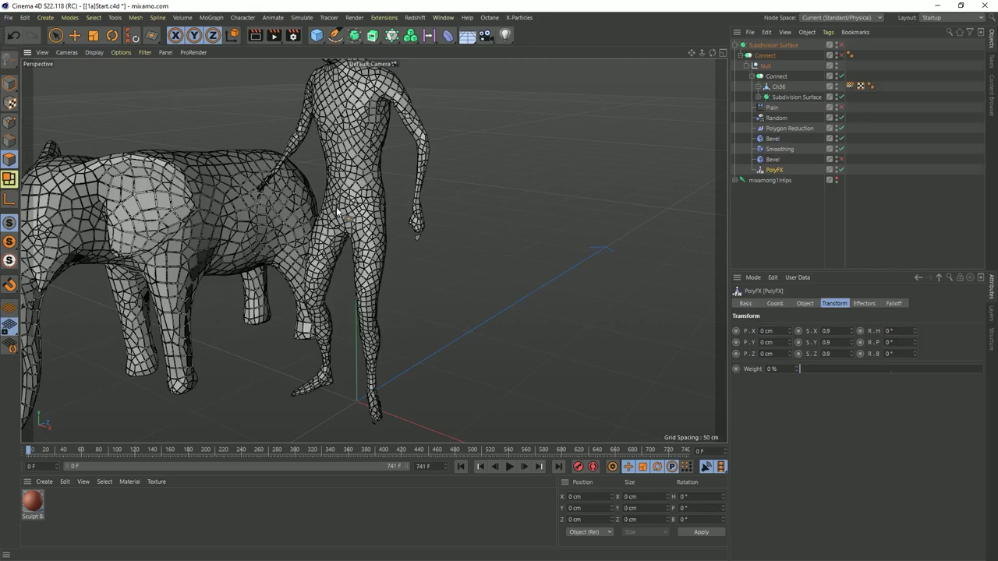
pyautogui.keyDown('alt'); pyautogui.moveTo(367, 204); pyautogui.dragTo(440, 231); pyautogui.keyUp('alt')
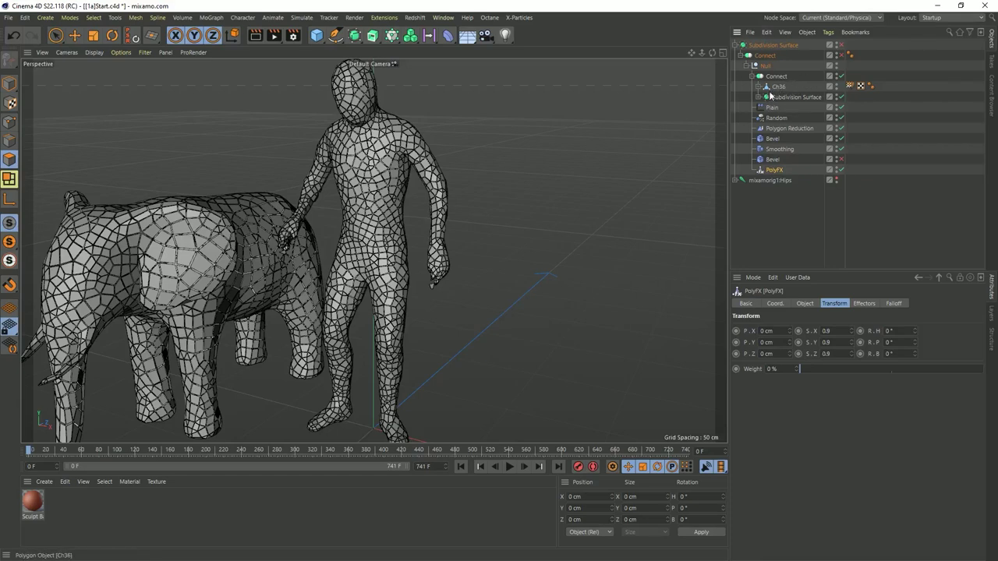
pyautogui.moveTo(771, 97); pyautogui.dragTo(774, 190)
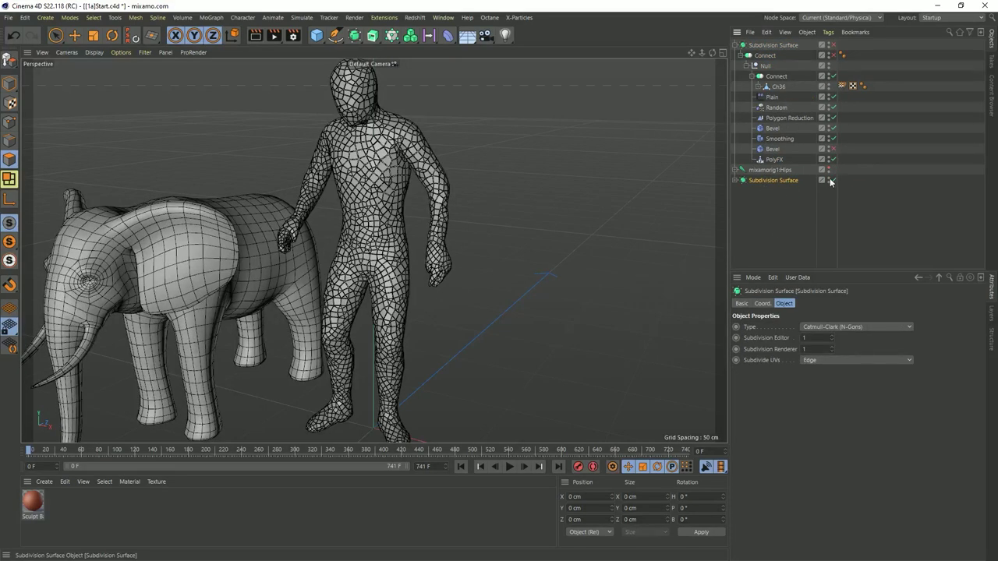
# - Re-enable the top Connect object and set the scene end frame to 90
pyautogui.click(767, 57)
pyautogui.click(831, 56)
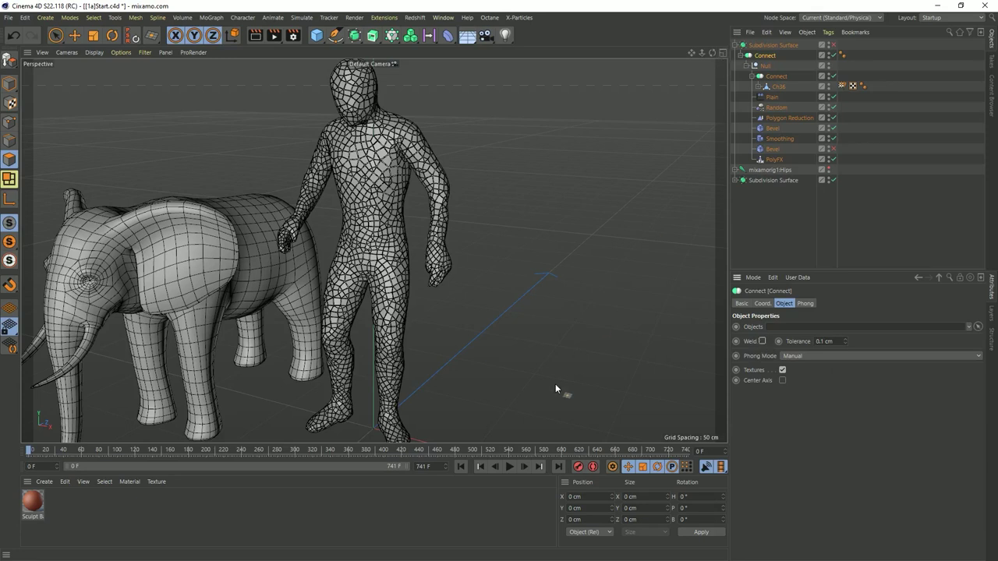
pyautogui.click(423, 466)
pyautogui.write('90')
pyautogui.press('Return')
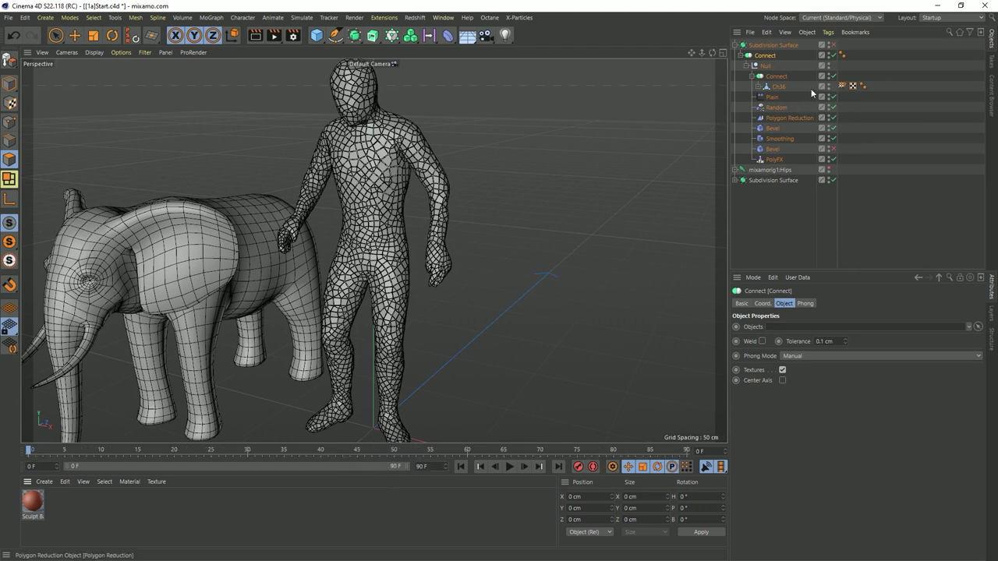
# - Preview the animation, then pause and return to frame 0
pyautogui.rightClick(763, 61)
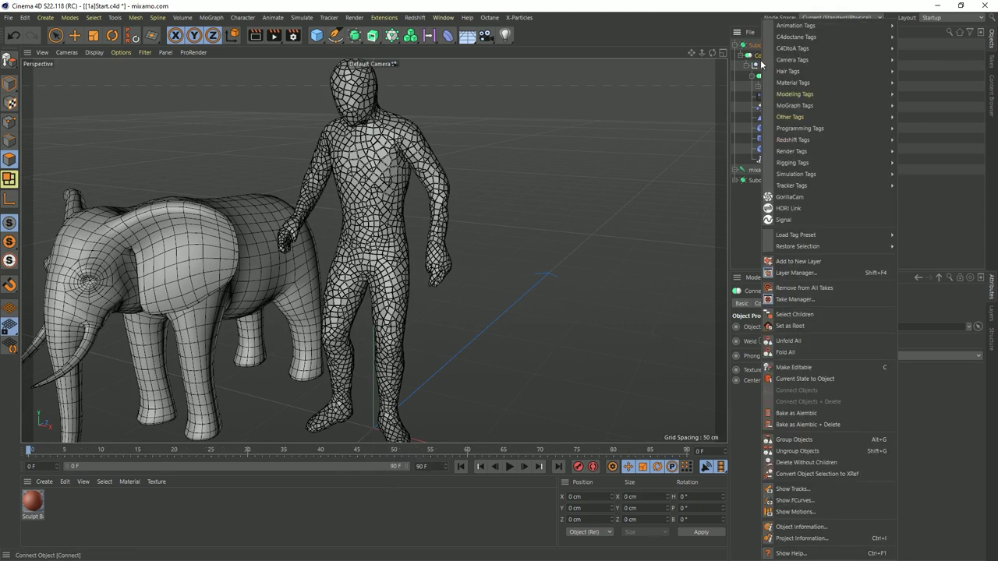
pyautogui.click(543, 514)
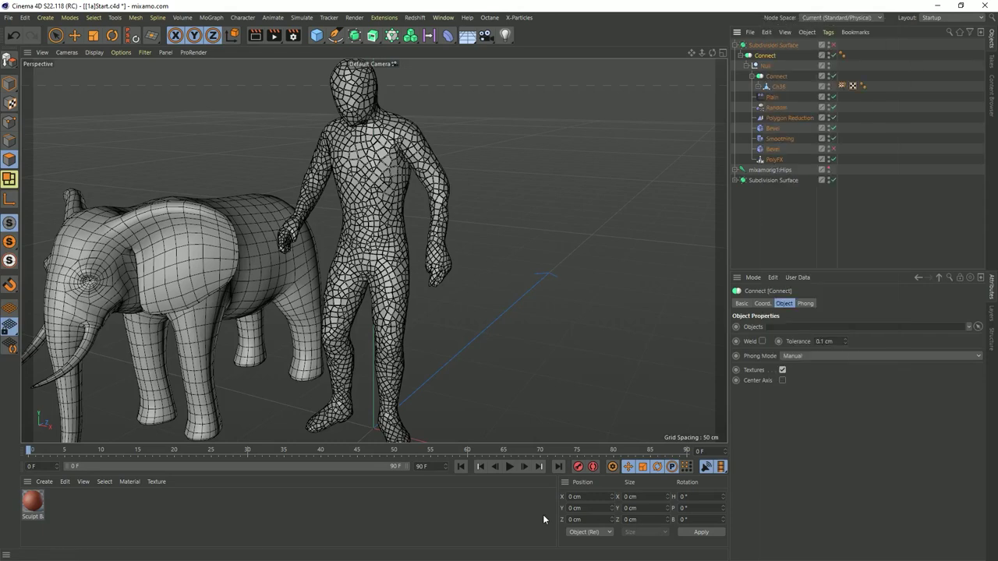
pyautogui.click(509, 467)
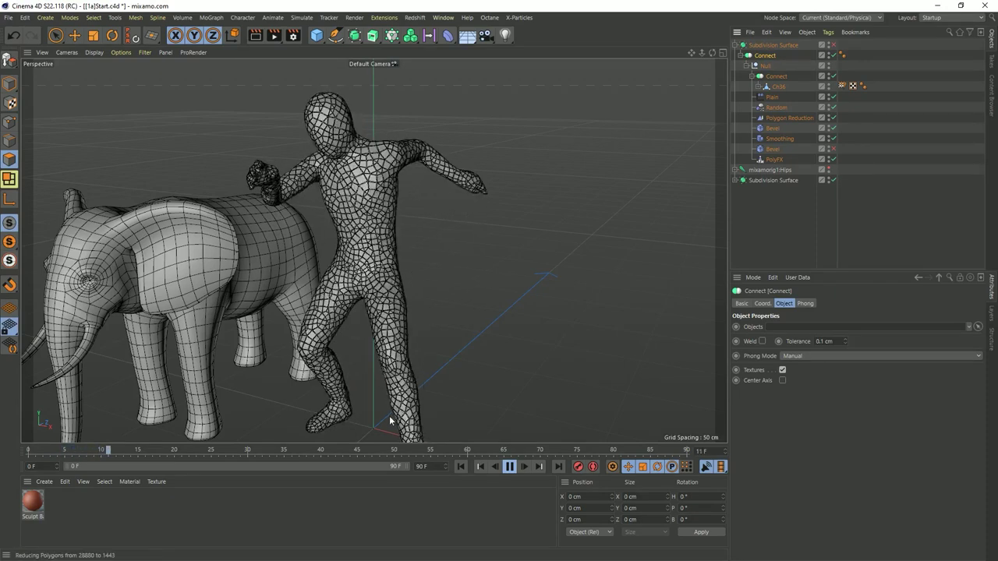
pyautogui.click(509, 466)
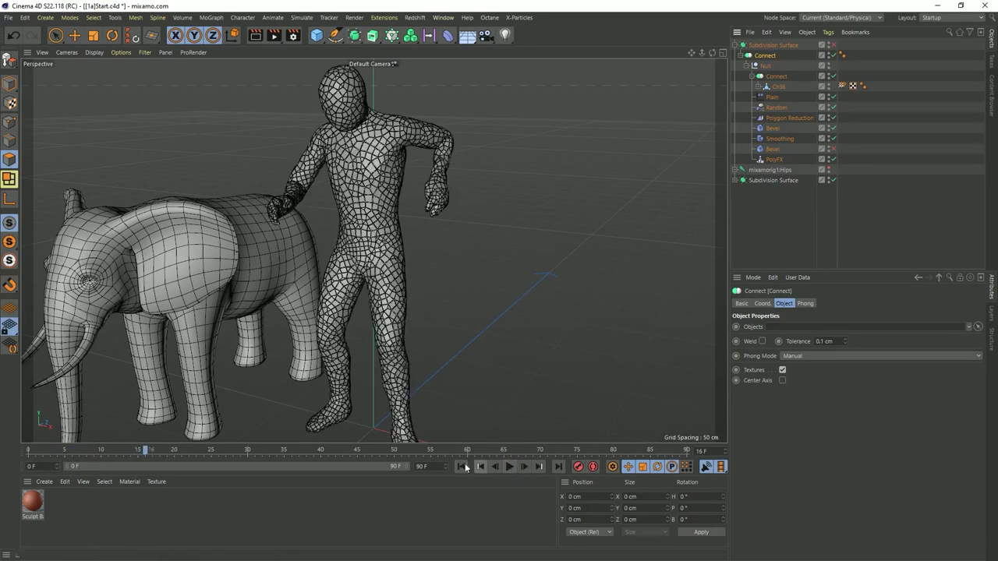
pyautogui.click(460, 466)
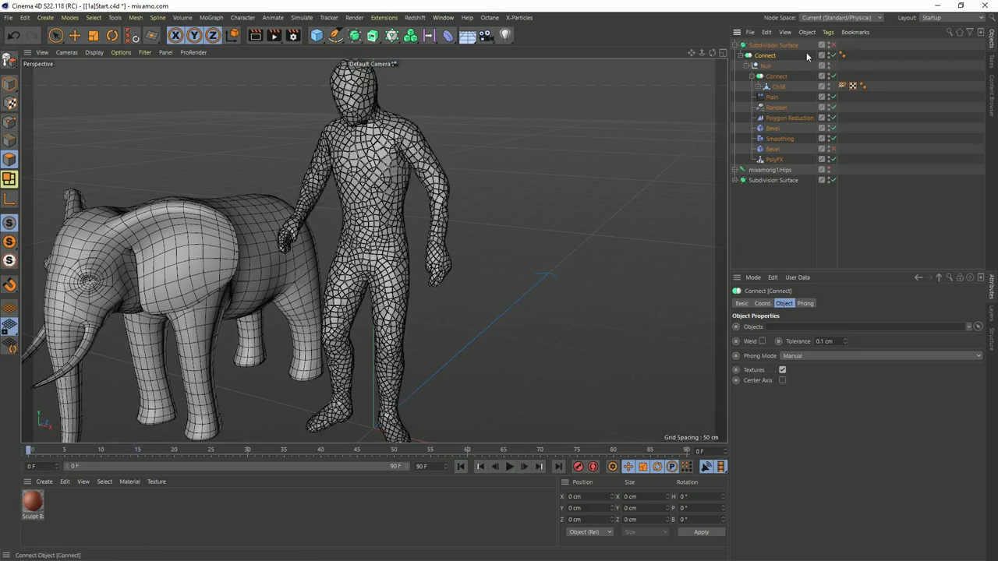
# - Bake Connect with Bake as Alembic + Delete, then disable and hide the original Connect and Subdivision Surface
pyautogui.rightClick(755, 57)
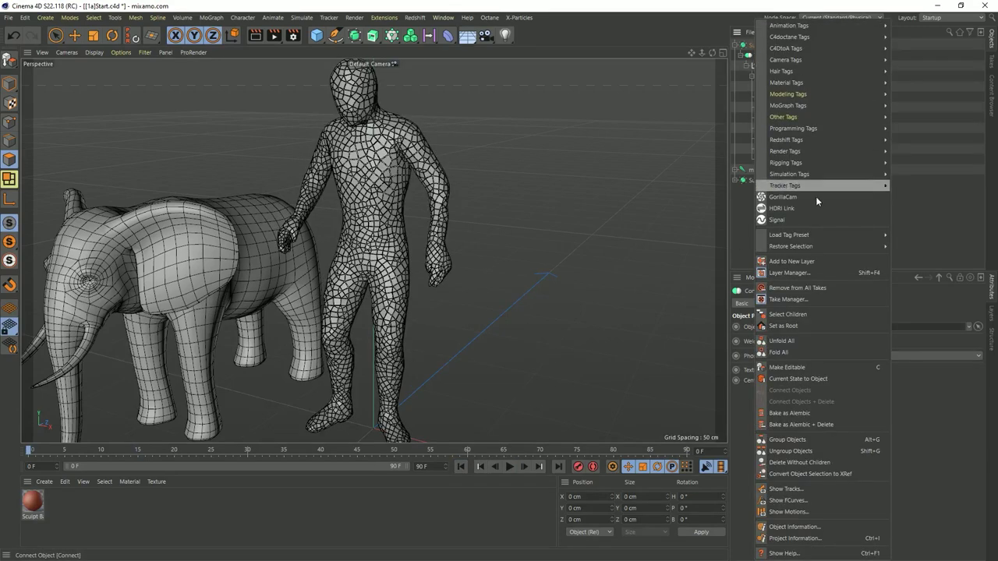
pyautogui.click(851, 424)
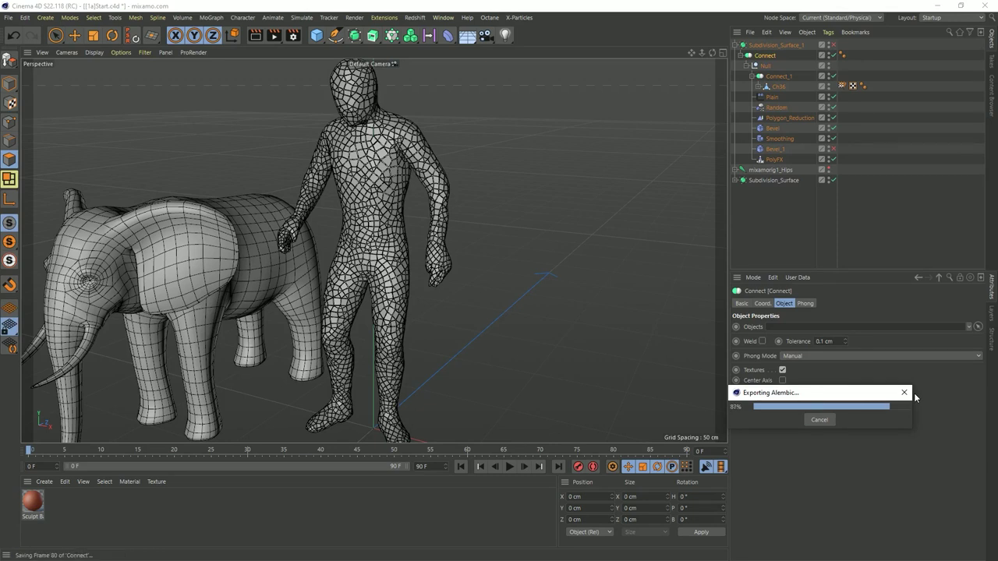
pyautogui.click(834, 56)
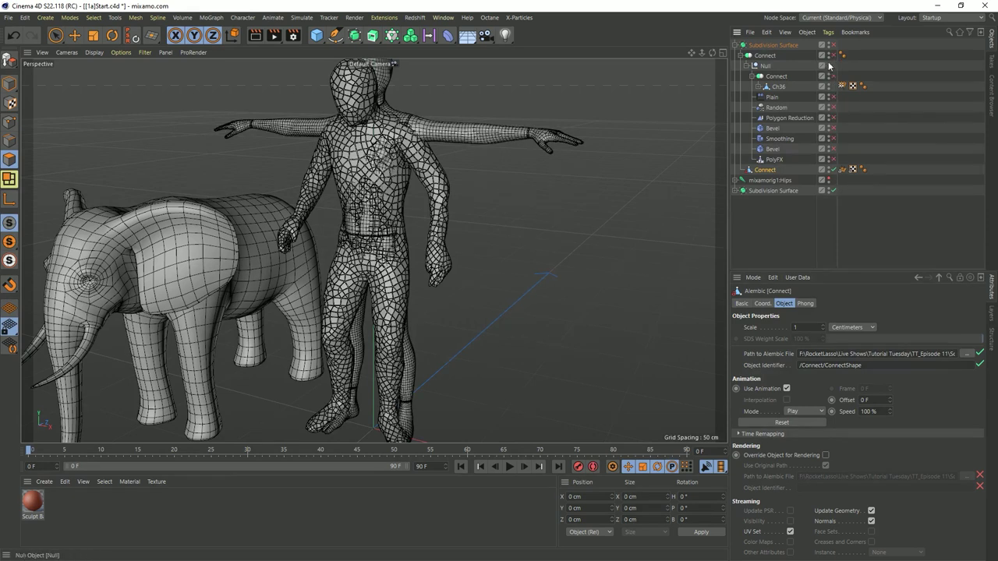
pyautogui.click(829, 44)
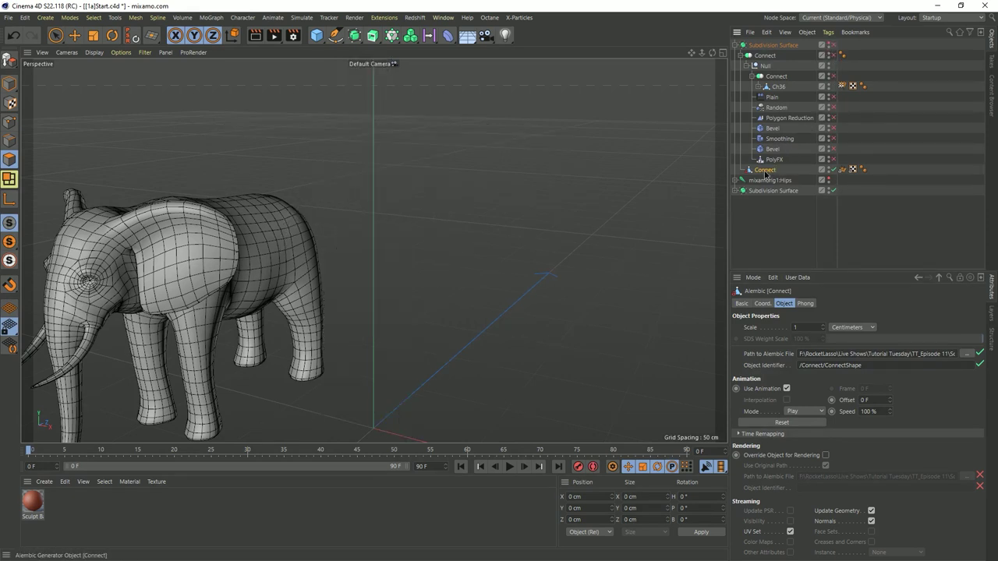
# - Move the baked Alembic Connect to top level and play its animation
pyautogui.moveTo(754, 180); pyautogui.dragTo(750, 189)
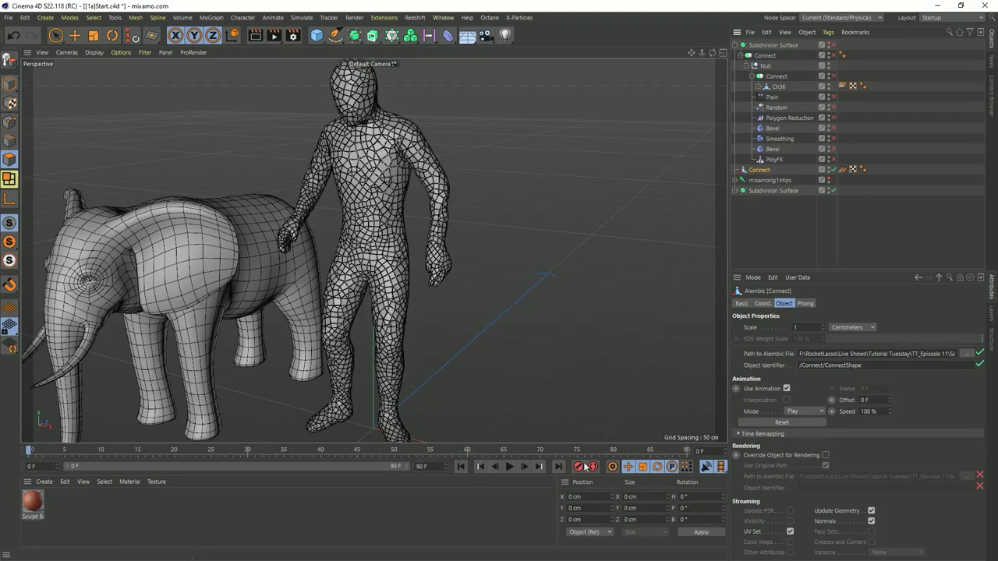
pyautogui.click(510, 466)
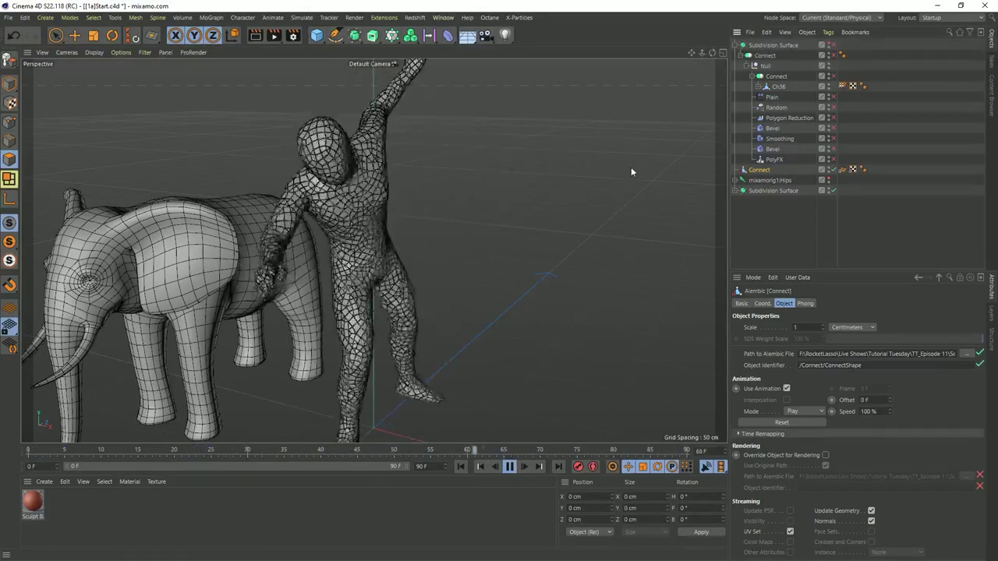
pyautogui.click(509, 466)
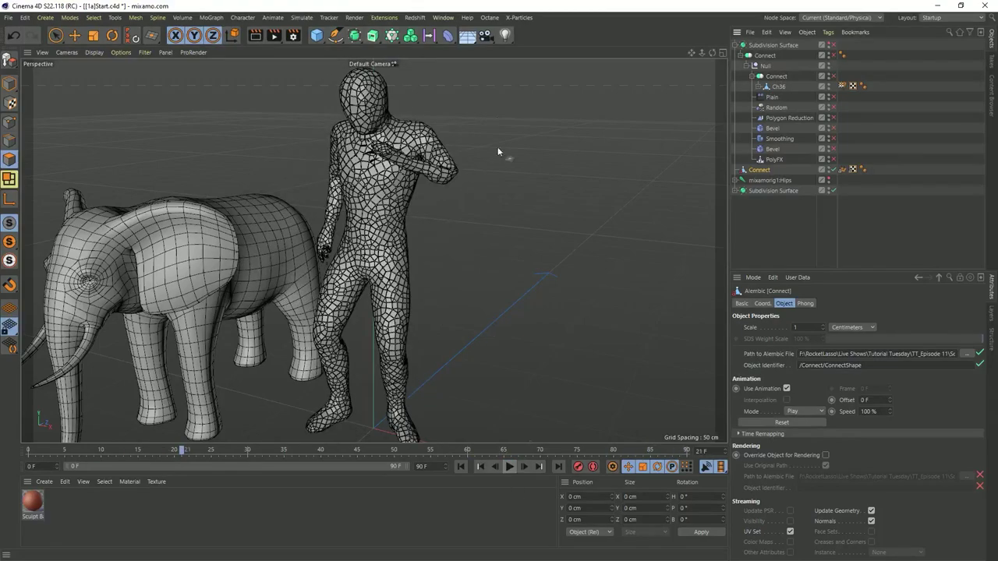
# - Switch to the [2b]PolyTypes.c4d document and zoom in and out over its cloned elephants and figures
pyautogui.click(443, 17)
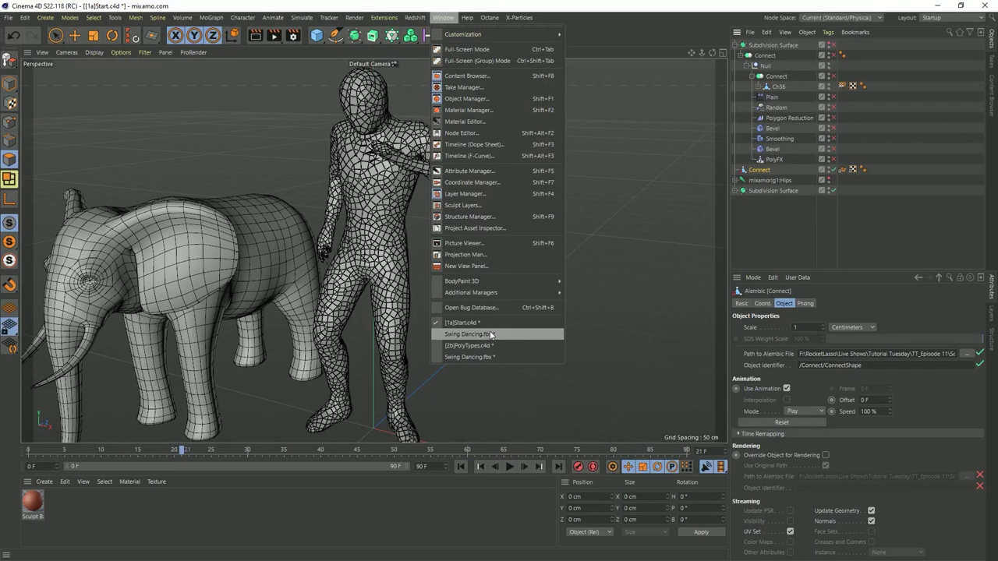
pyautogui.click(517, 345)
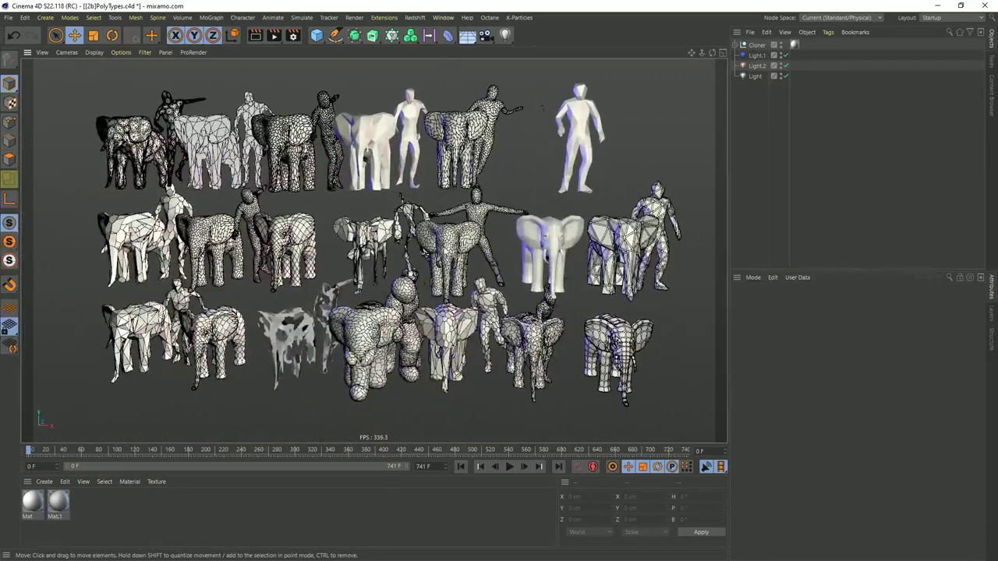
pyautogui.scroll(10, 358, 195)
pyautogui.scroll(10, 373, 250)
pyautogui.scroll(10, 374, 250)
pyautogui.scroll(10, 374, 249)
pyautogui.scroll(10, 384, 203)
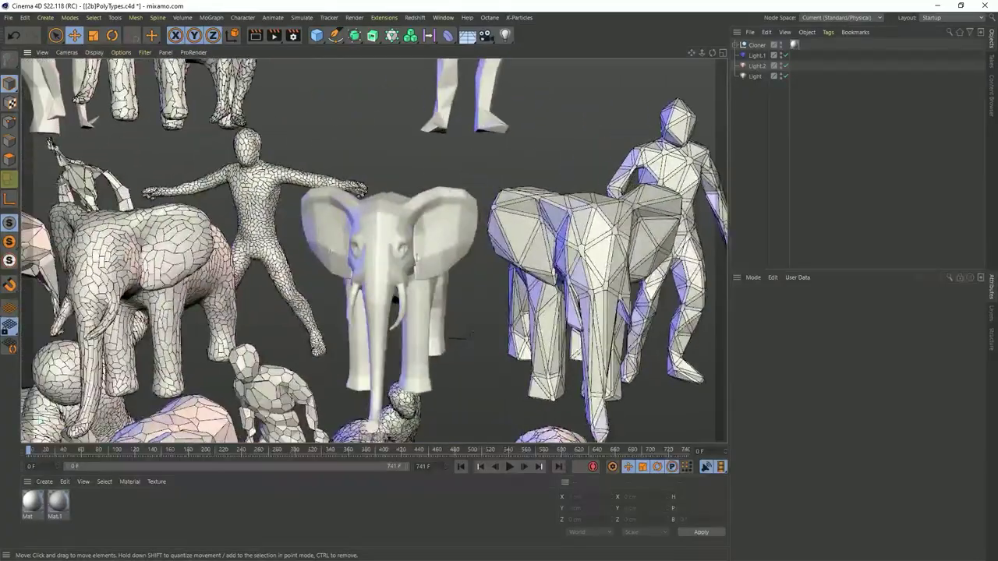
pyautogui.scroll(10, 281, 281)
pyautogui.scroll(3, 443, 232)
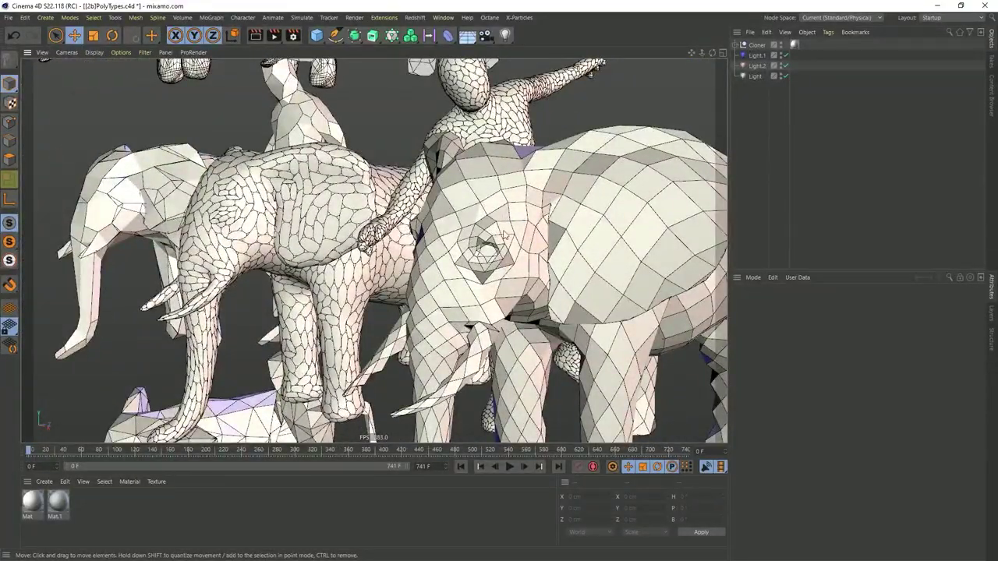
pyautogui.scroll(-10, 374, 250)
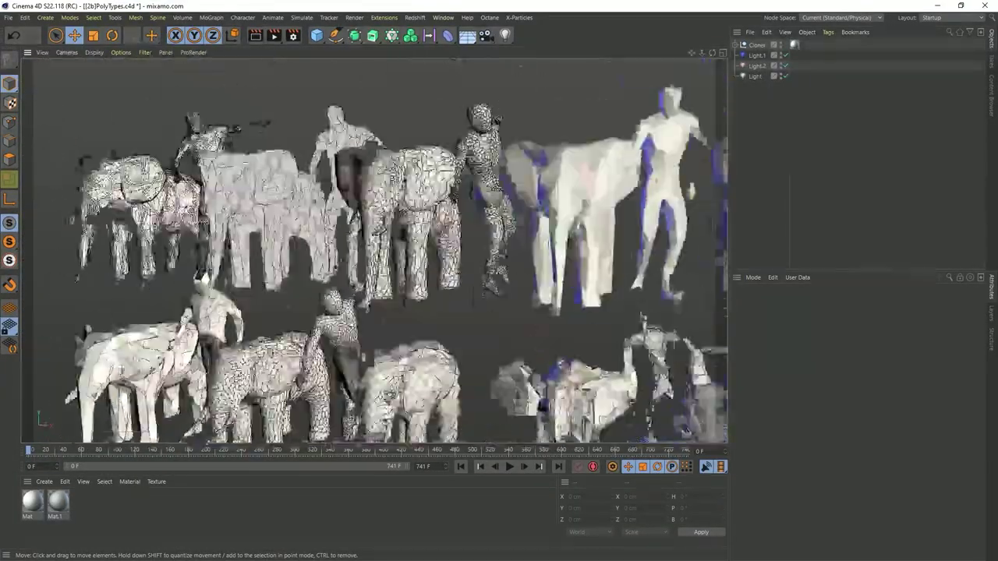
pyautogui.scroll(-10, 374, 249)
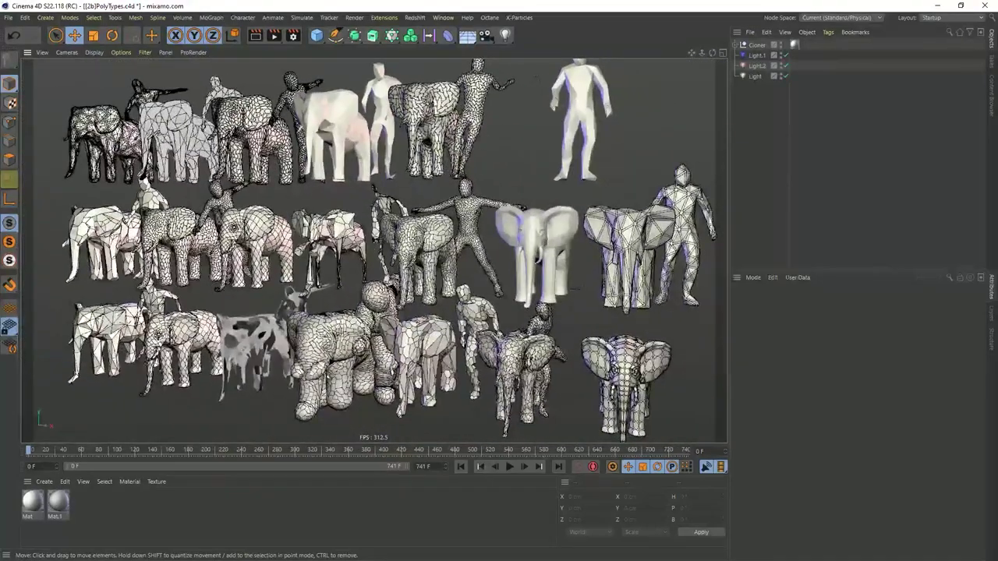
pyautogui.scroll(-3, 374, 250)
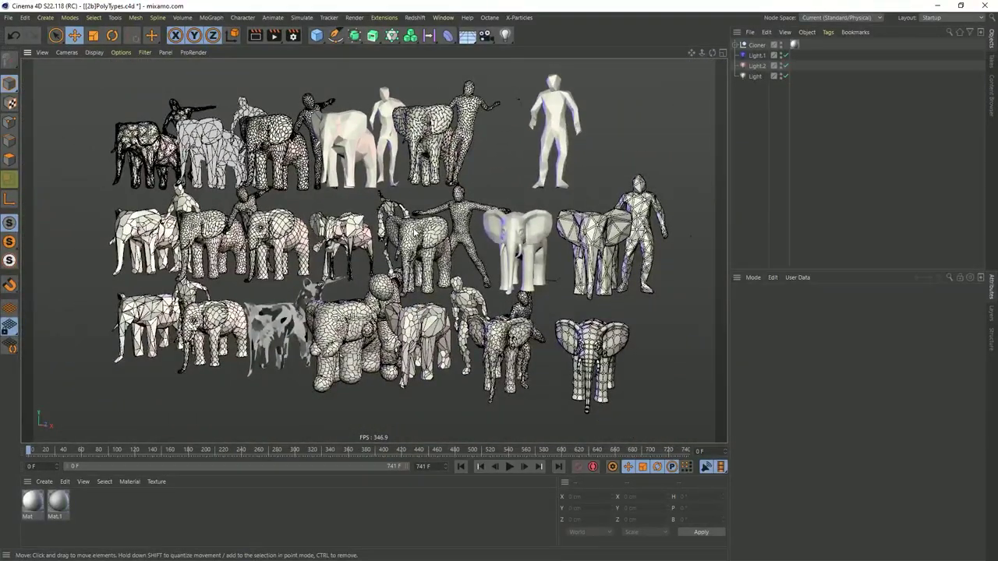